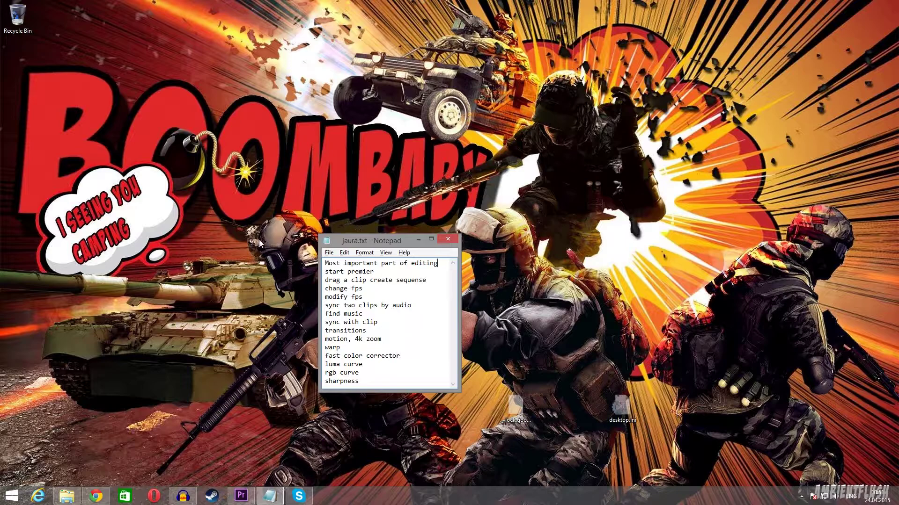
- Go through the editing checklist in jaura.txt, marking the most important part, audio sync and 4k zoom entries
drag(441, 265, 270, 311)
click(345, 289)
drag(334, 262, 397, 269)
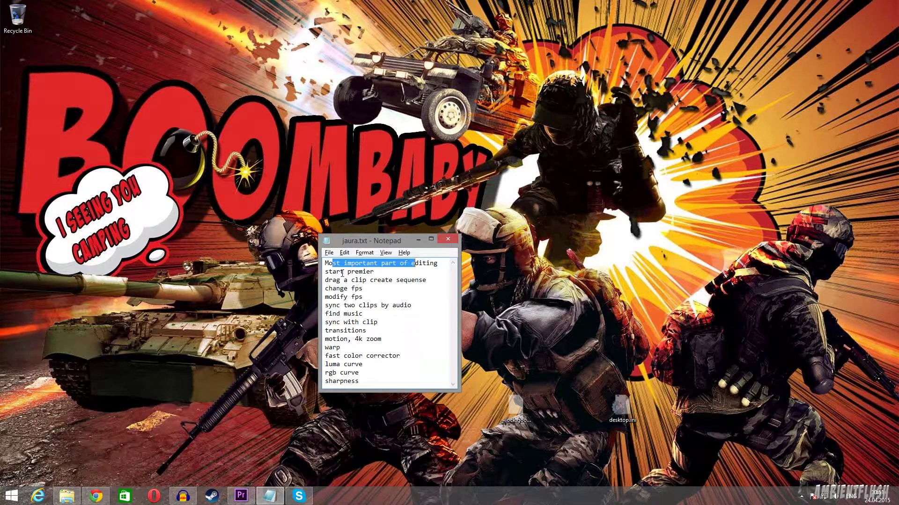
drag(336, 289, 400, 305)
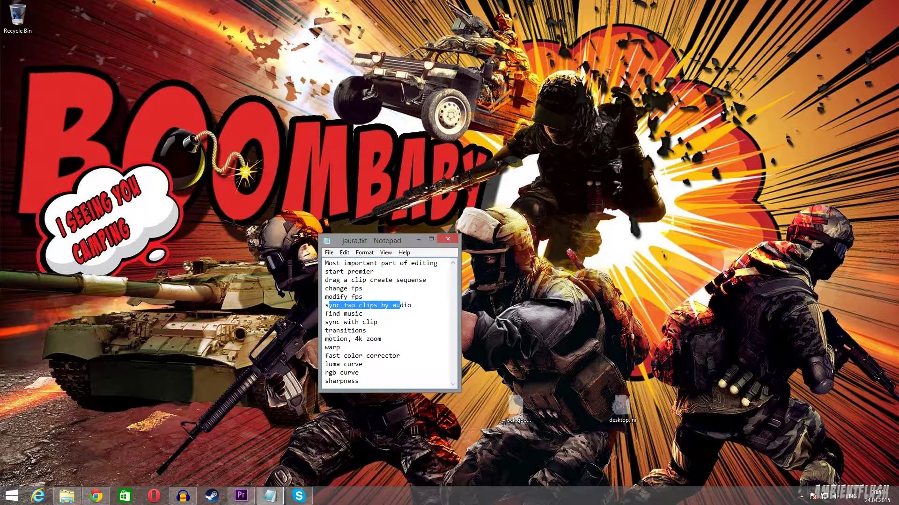
mouse_move(326, 338)
mouse_down()
mouse_move(403, 341)
mouse_move(340, 338)
mouse_up()
click(403, 341)
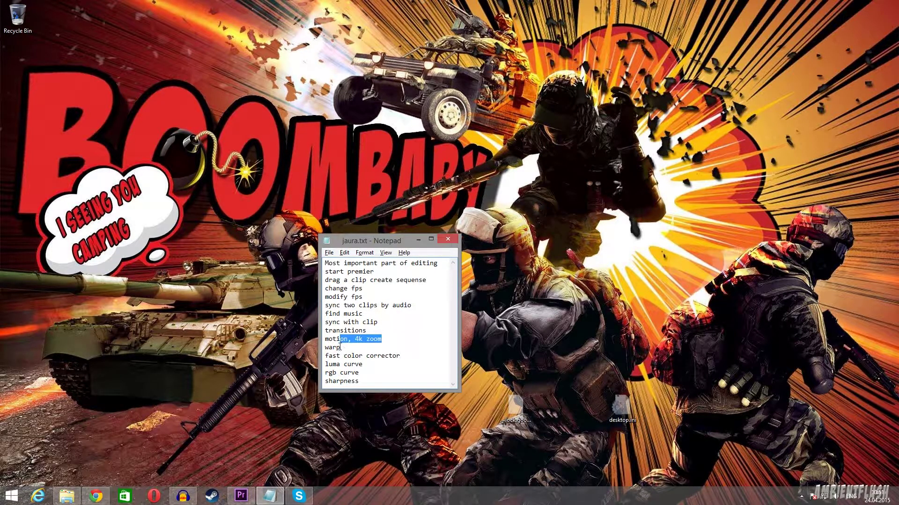
click(341, 347)
drag(369, 379, 173, 258)
click(449, 265)
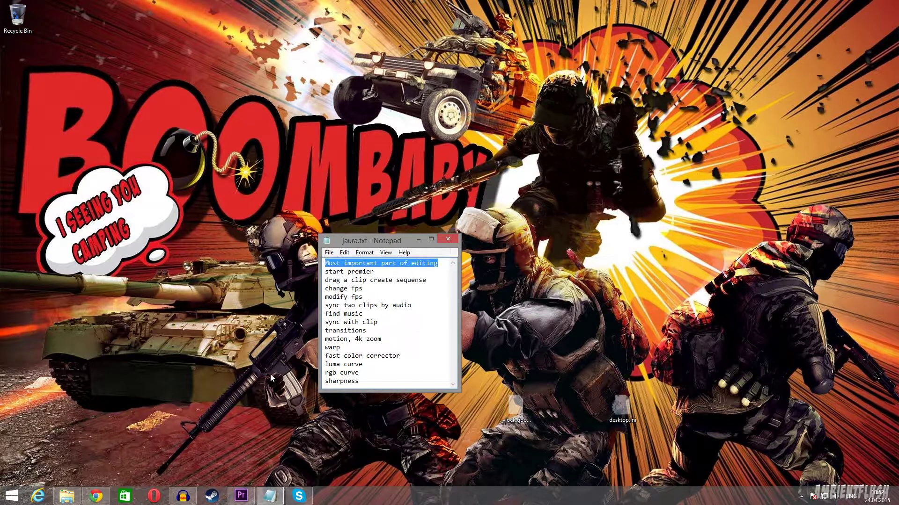
- Open the mot mælefjell footage folder, skim through GOPR9902.MP4 in the video player, and select all clips in the folder
click(68, 497)
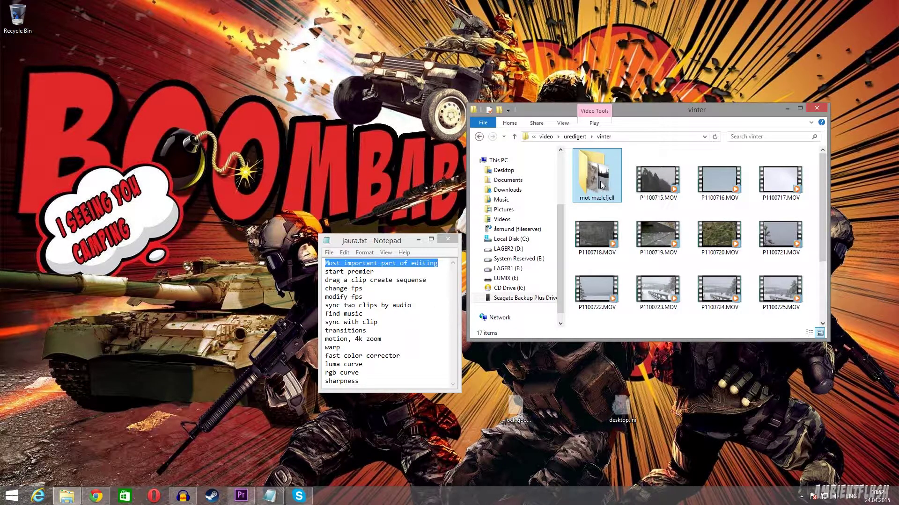
click(667, 181)
double_click(600, 187)
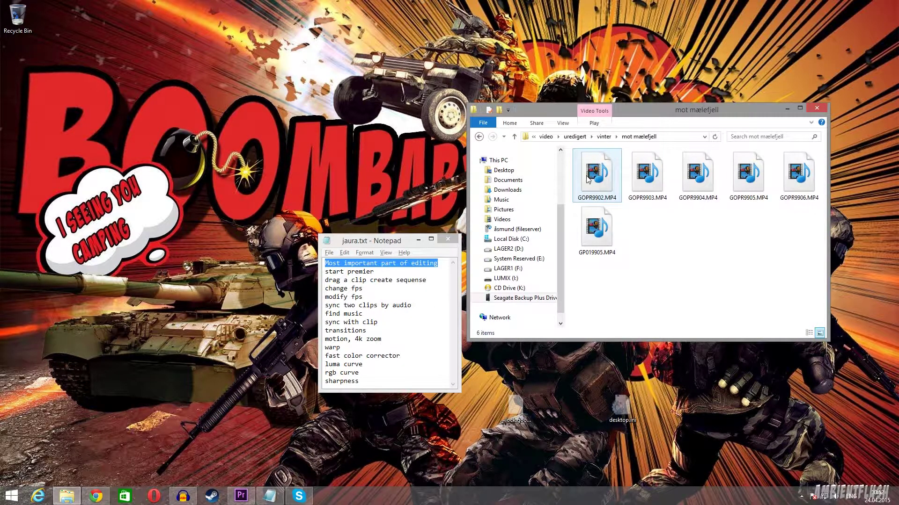
double_click(601, 180)
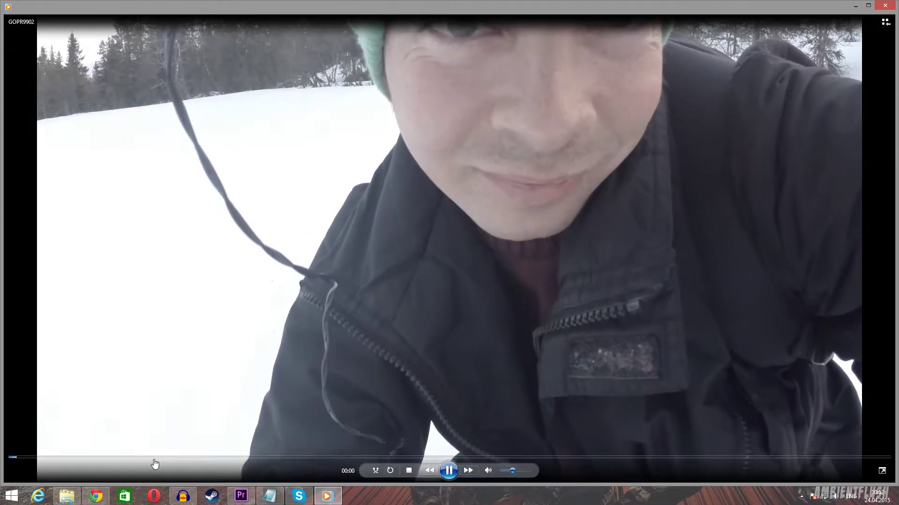
drag(152, 457, 370, 459)
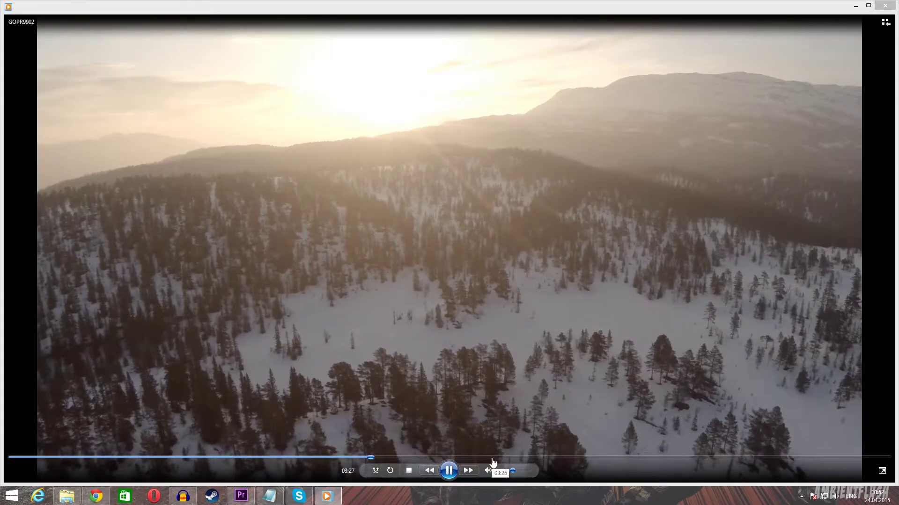
click(567, 457)
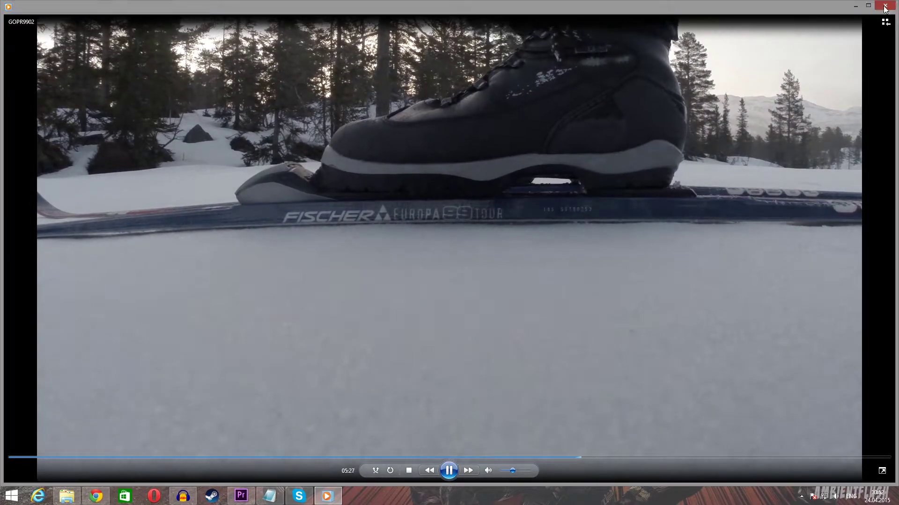
key(alt+F4)
drag(806, 303, 567, 149)
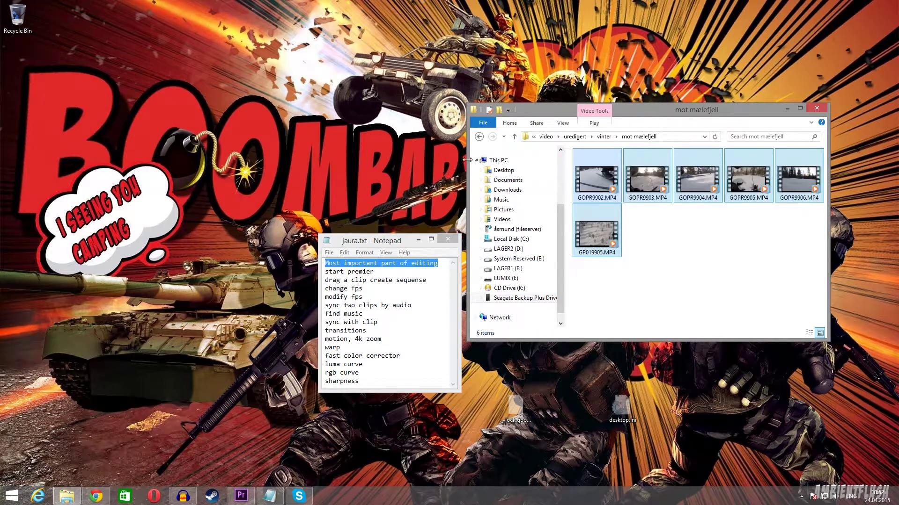
- Switch to Premiere Pro and review the renderer and scratch disk options for a new project without creating it
click(241, 495)
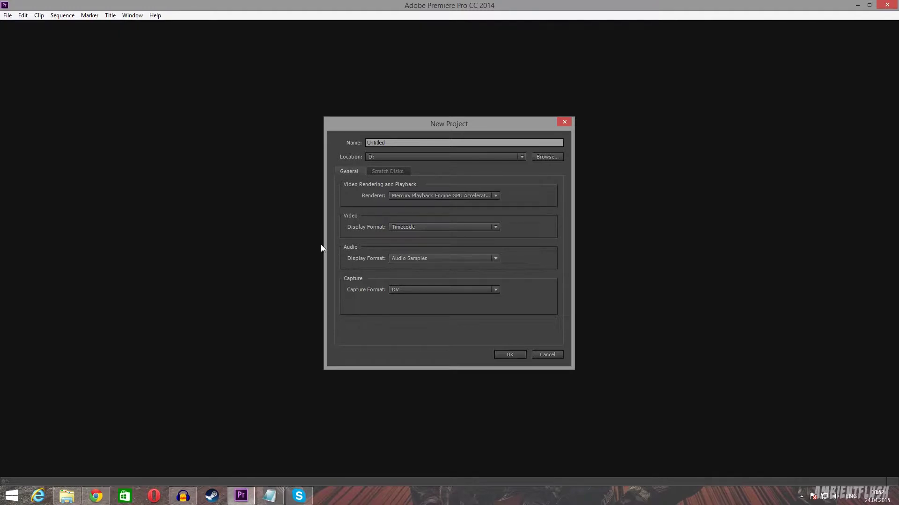
click(404, 196)
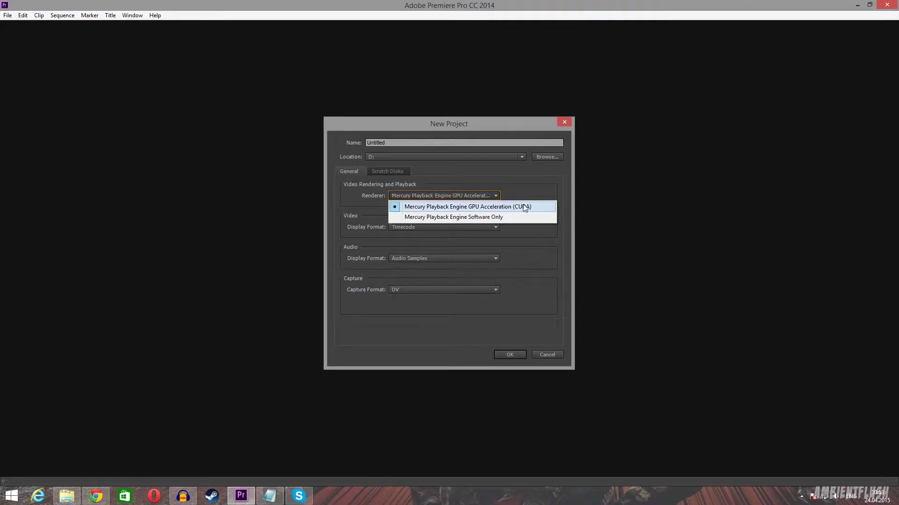
click(511, 189)
click(391, 172)
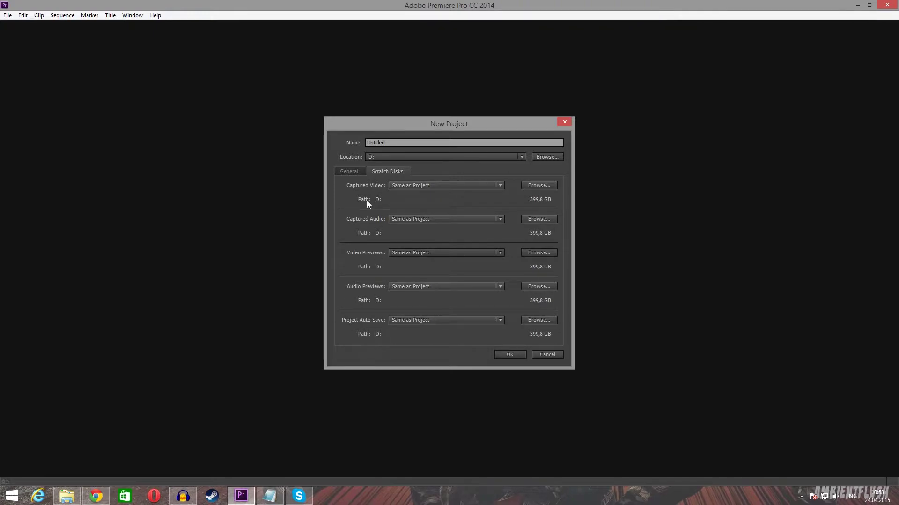
click(360, 171)
click(396, 142)
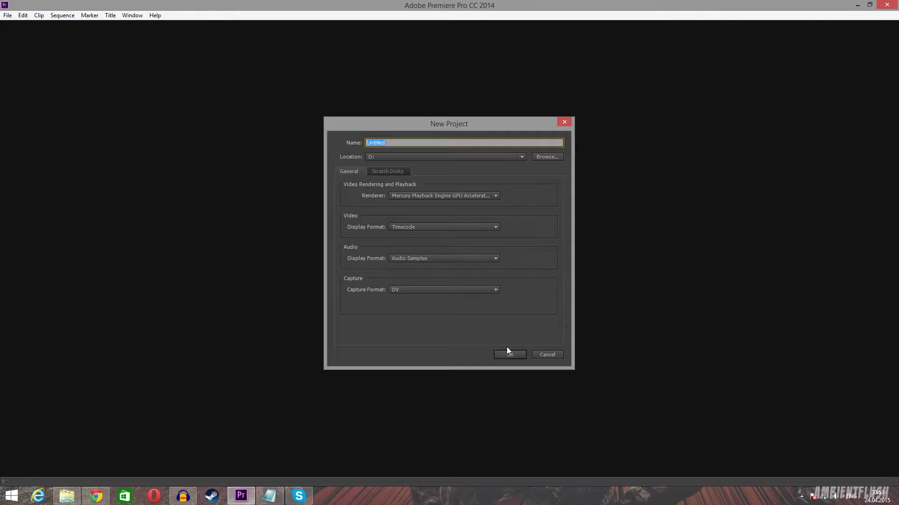
click(545, 355)
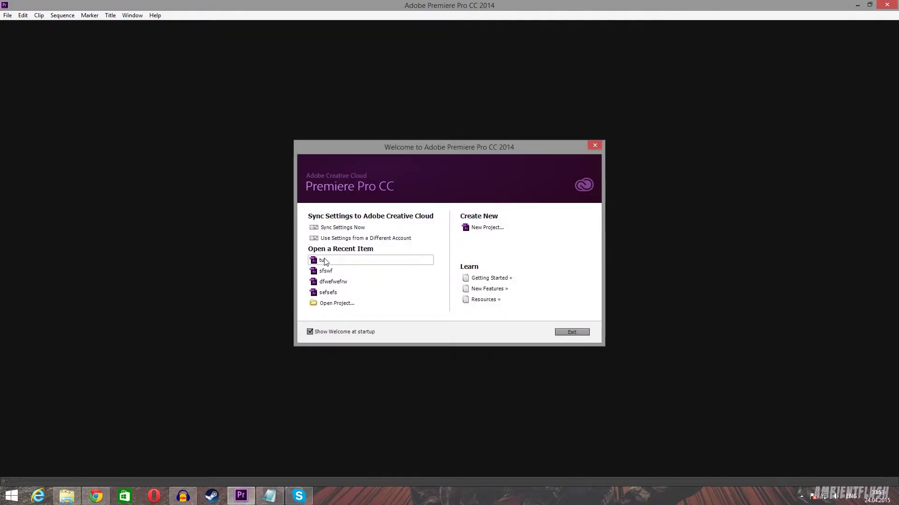
- Open the recent project tut and show its project media
click(322, 260)
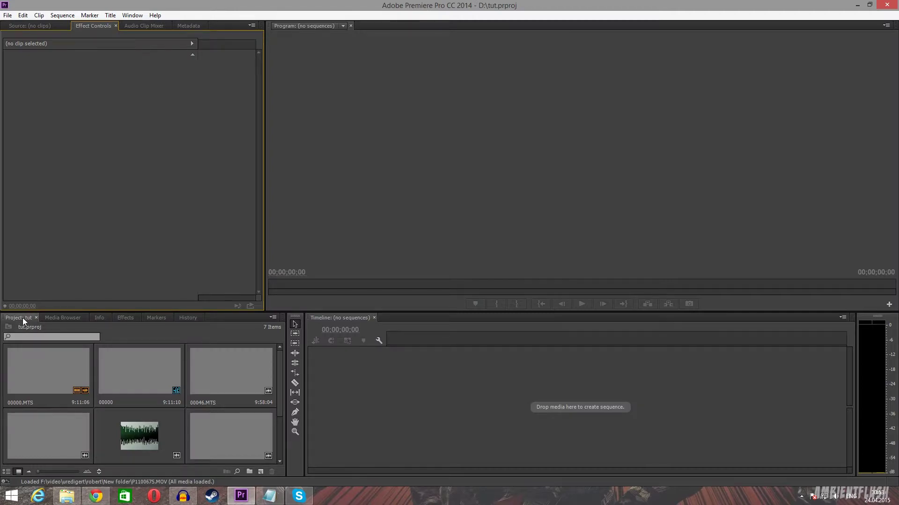
click(19, 318)
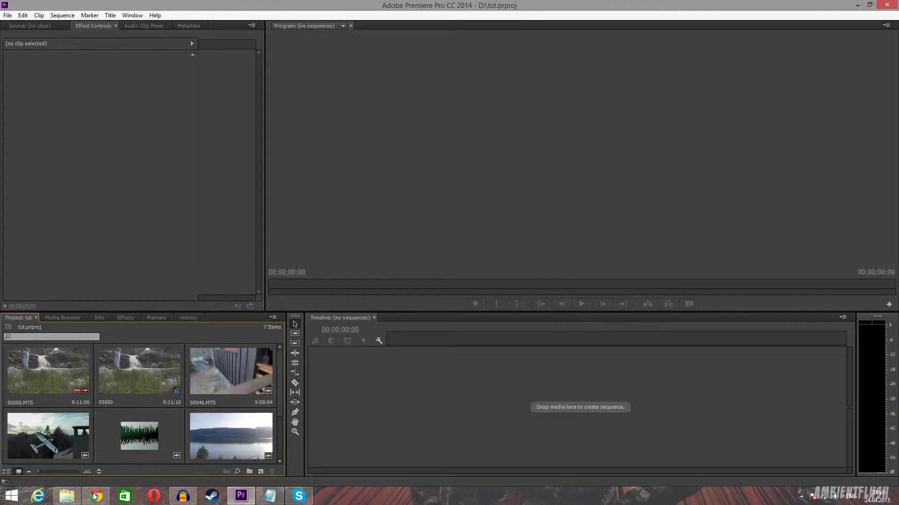
click(78, 499)
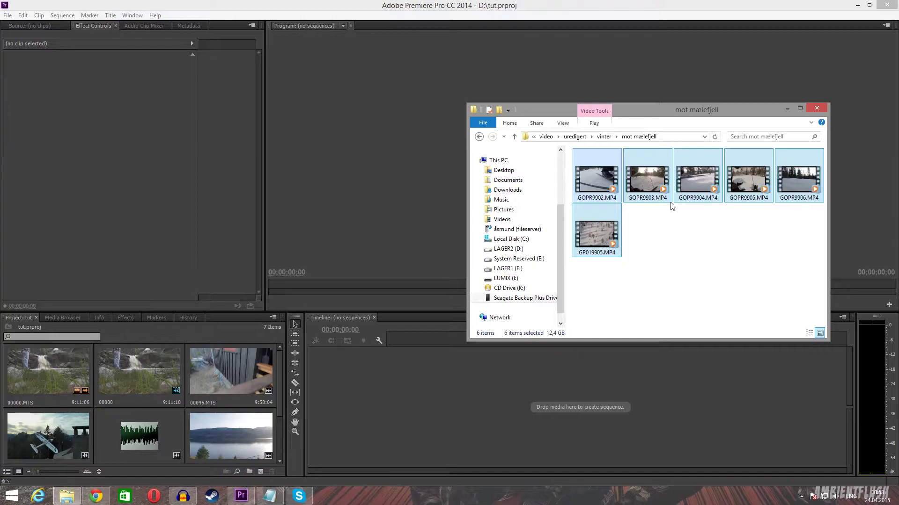
right_click(130, 339)
click(150, 353)
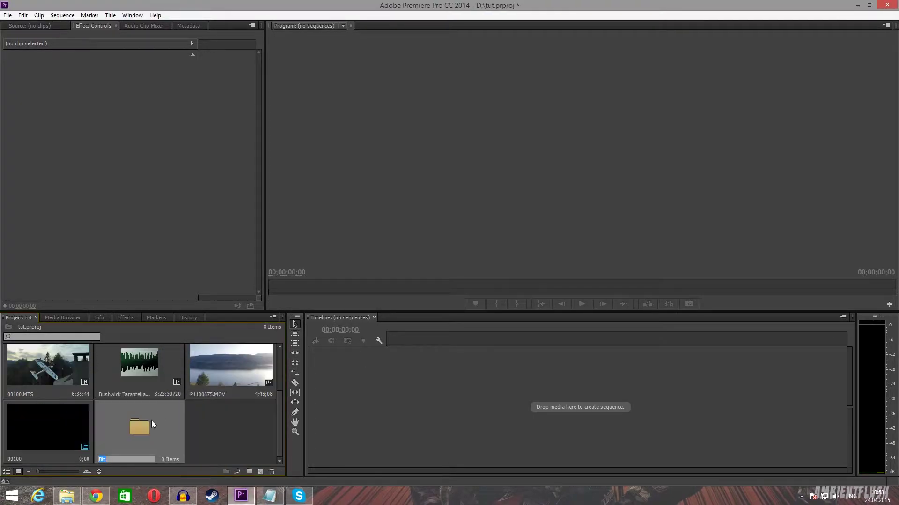
key(Return)
key(Delete)
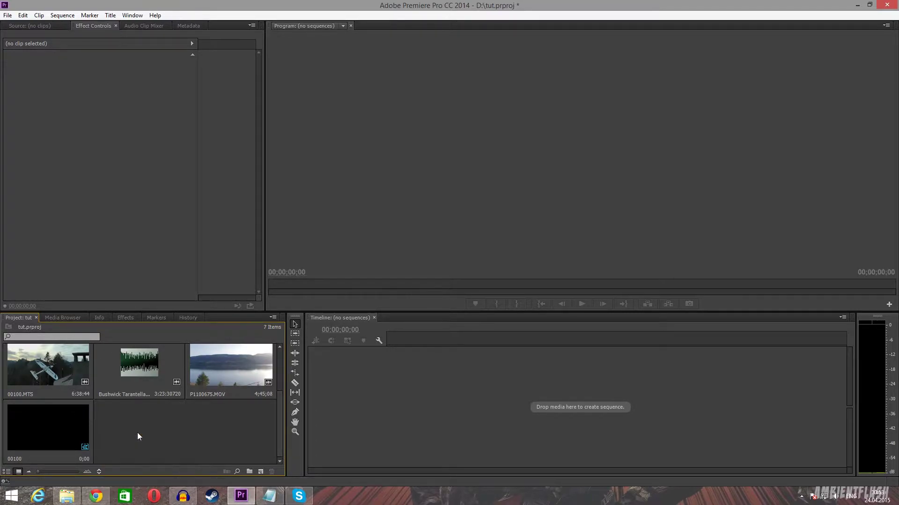
scroll(161, 460, up, 2)
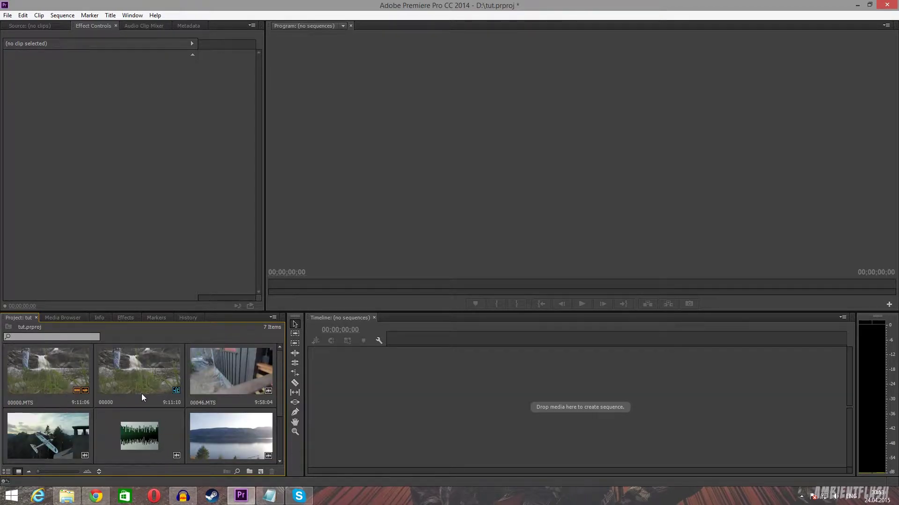
- Create a new bin in the project, move the 00100.MTS clip into it, and check the bin's contents
scroll(142, 393, down, 2)
right_click(123, 369)
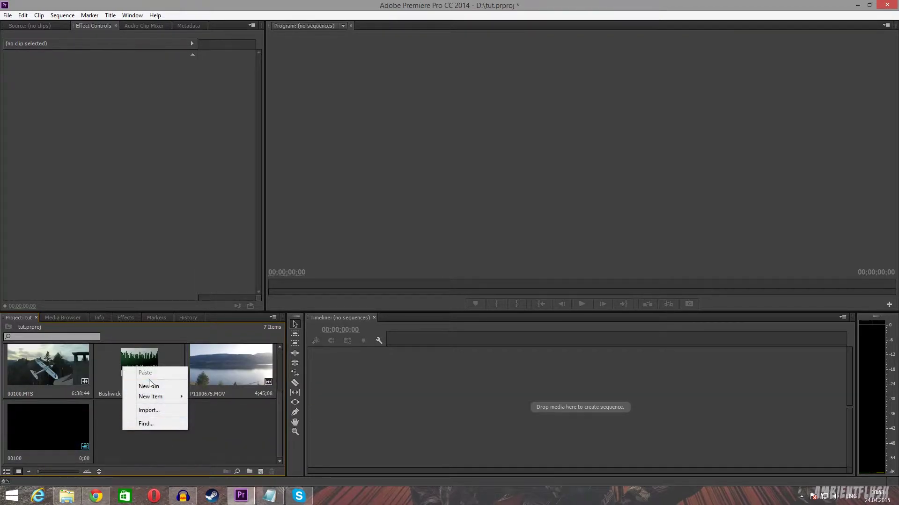
click(150, 387)
drag(41, 366, 140, 437)
double_click(57, 427)
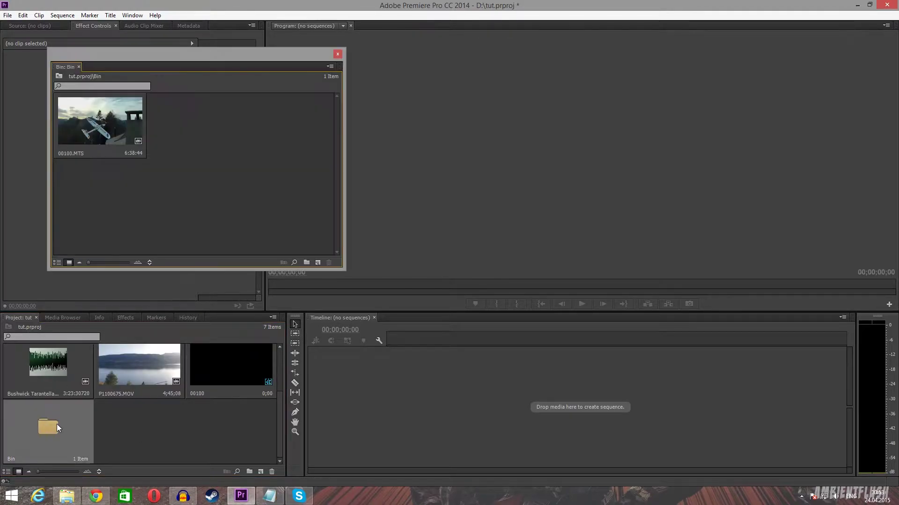
click(337, 54)
- Create a sequence from the 00046.MTS clip by placing it in the empty timeline
scroll(279, 370, up, 2)
scroll(280, 369, down, 2)
scroll(277, 408, up, 2)
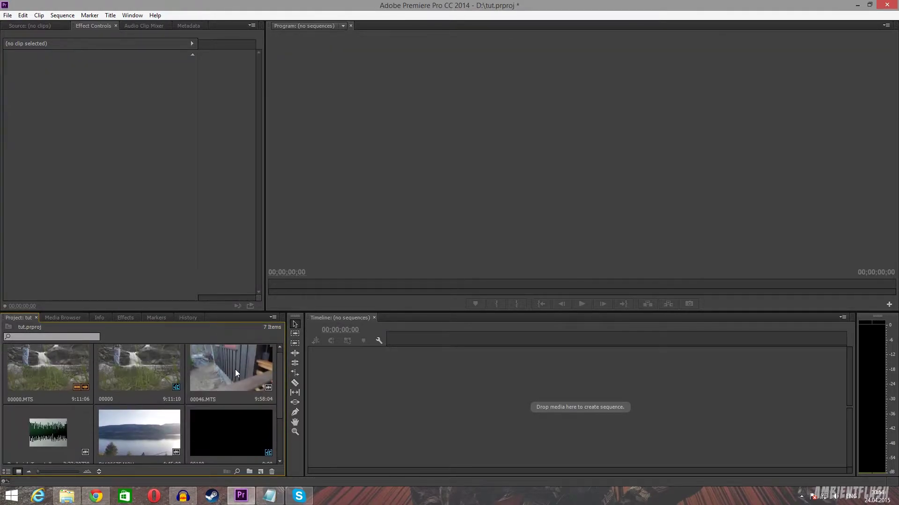
drag(235, 370, 393, 389)
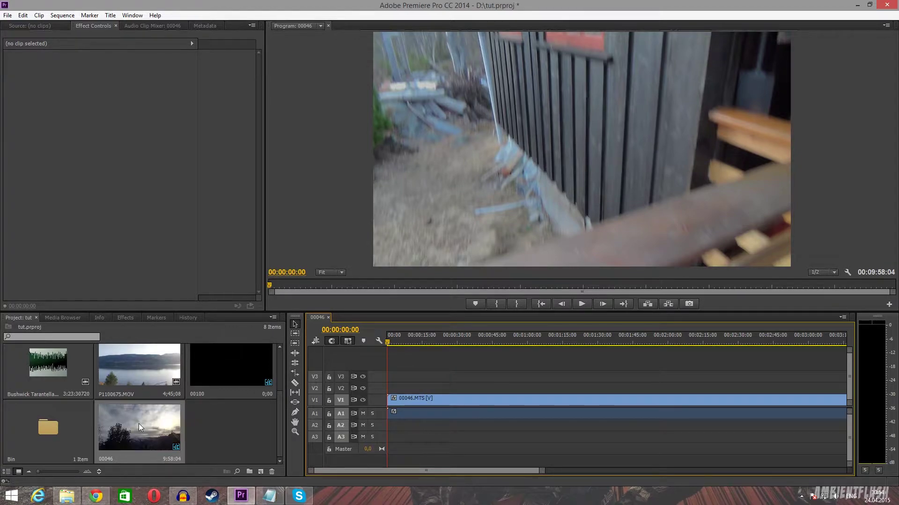
- Set the sequence's editing mode to Custom and its timebase to 30,00 frames/second, accepting the deletion of its previews
click(73, 14)
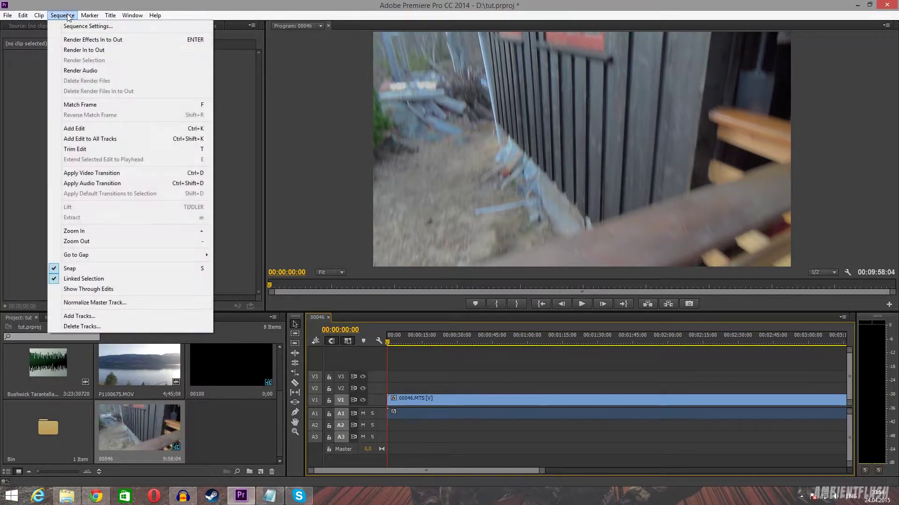
click(93, 27)
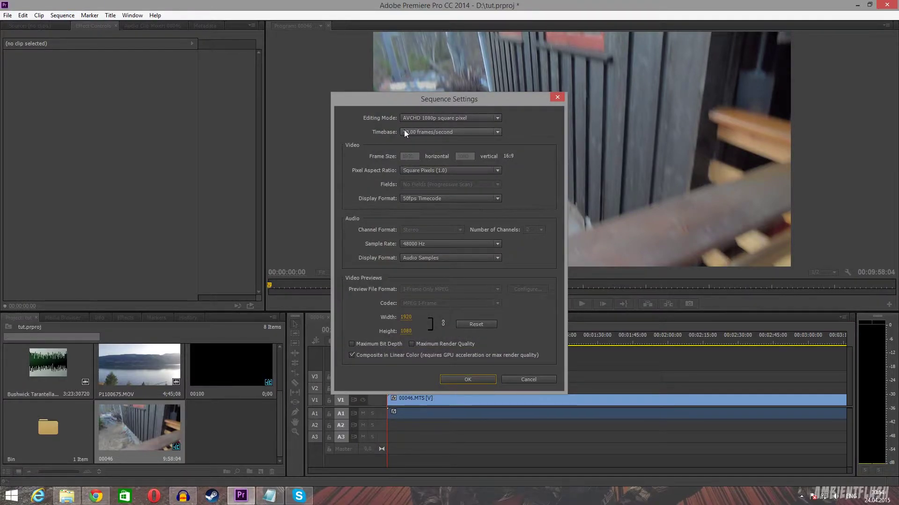
click(445, 132)
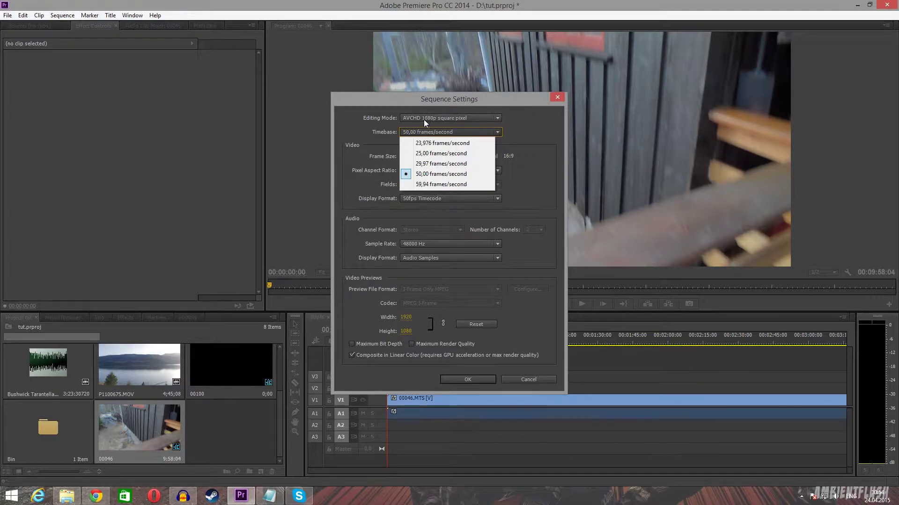
click(438, 119)
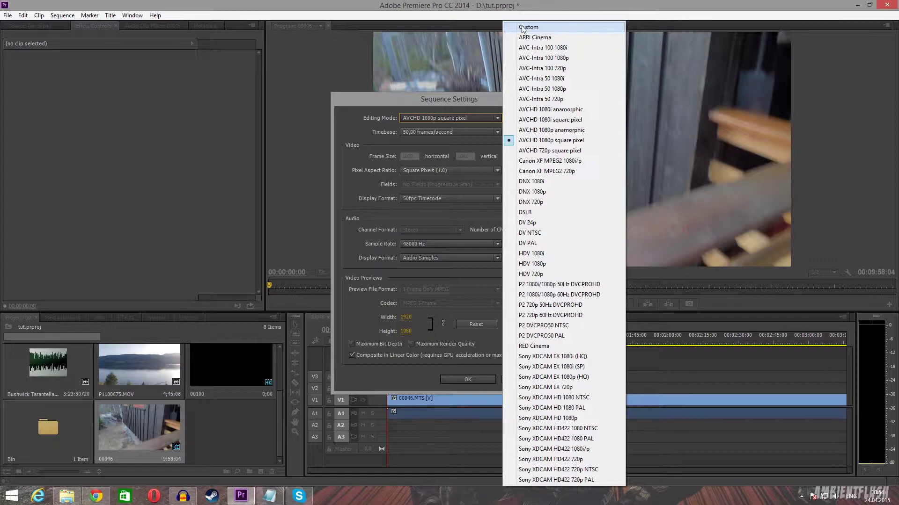
click(525, 28)
click(432, 131)
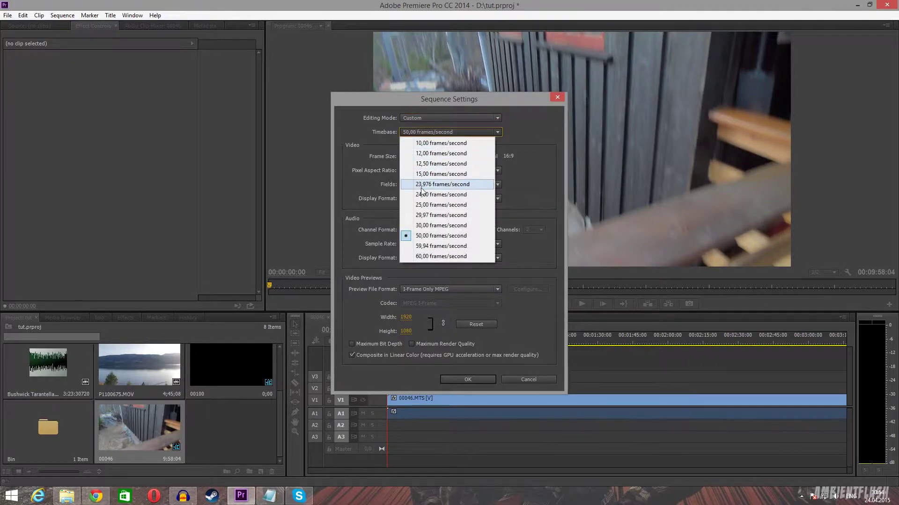
click(428, 226)
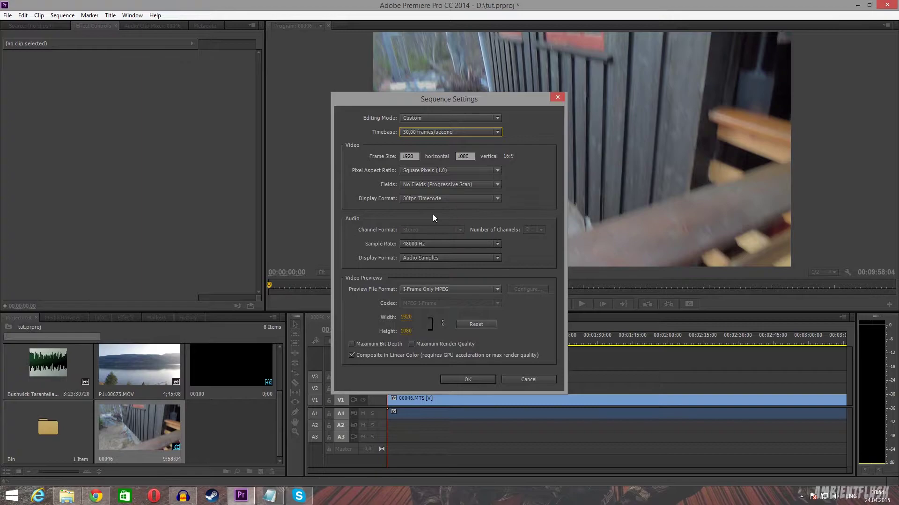
click(454, 377)
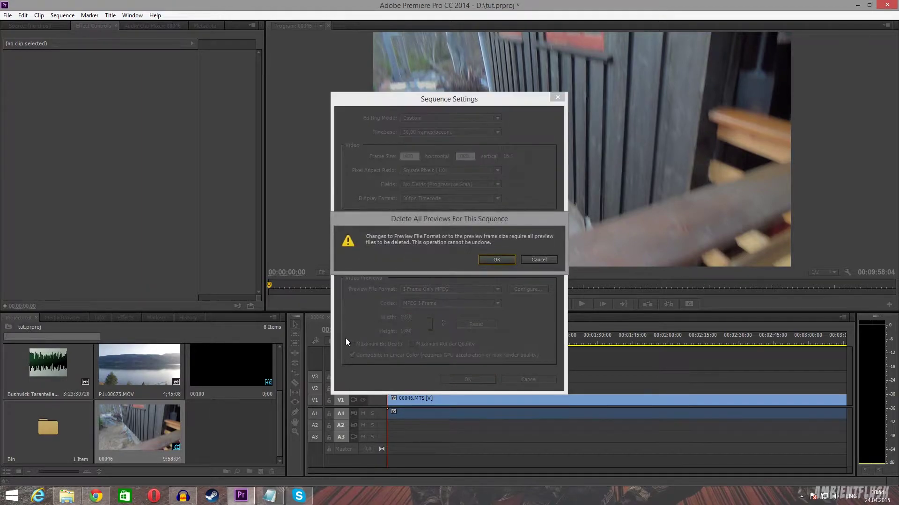
click(491, 260)
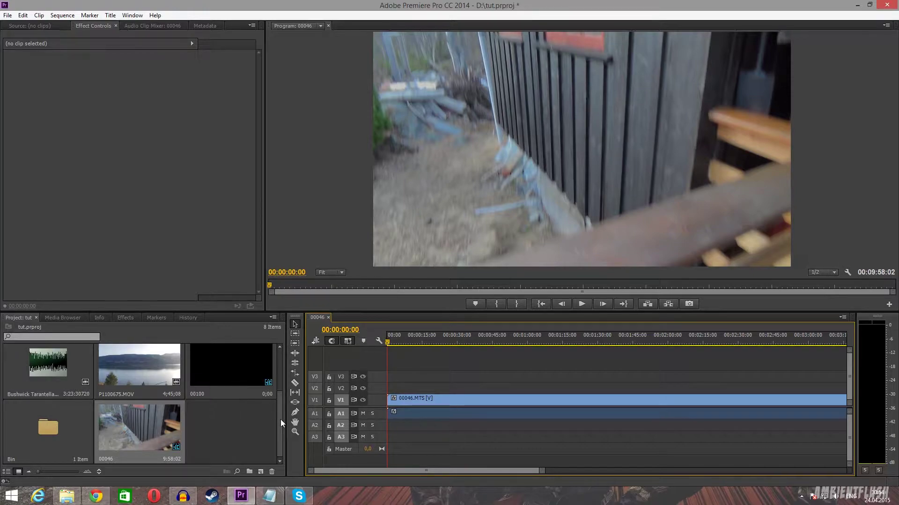
scroll(279, 423, down, 1)
scroll(280, 423, up, 1)
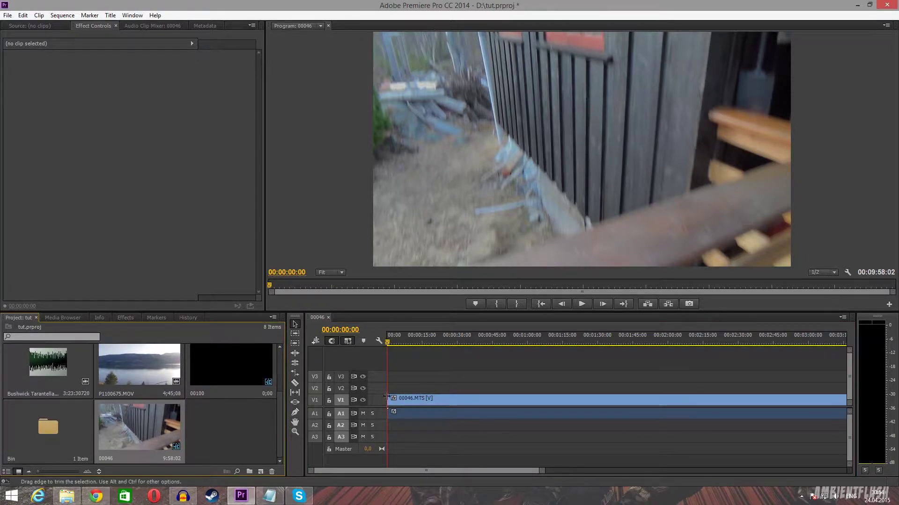
drag(278, 421, 276, 379)
scroll(275, 384, down, 2)
scroll(270, 421, up, 2)
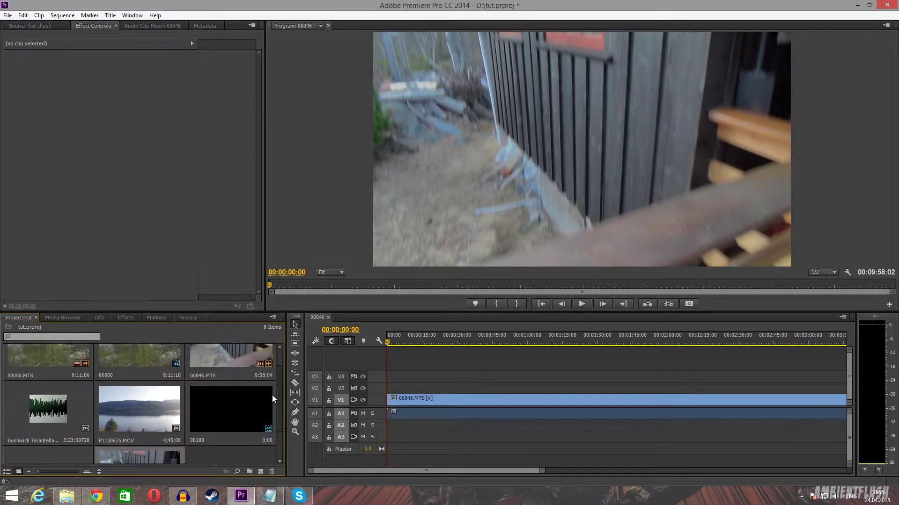
- Layer the 00100.MTS clip from the bin above 00046.MTS on track V2 and synchronize both clips by audio
scroll(271, 398, down, 1)
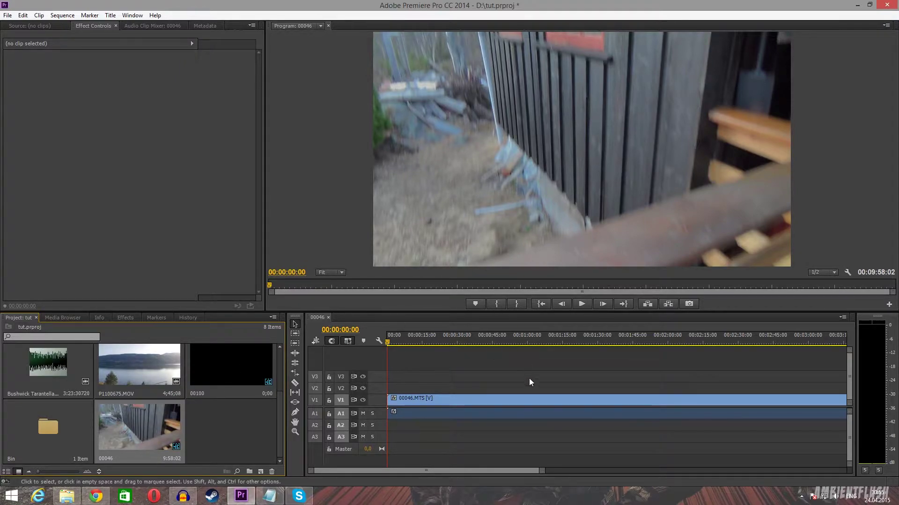
drag(454, 353, 434, 387)
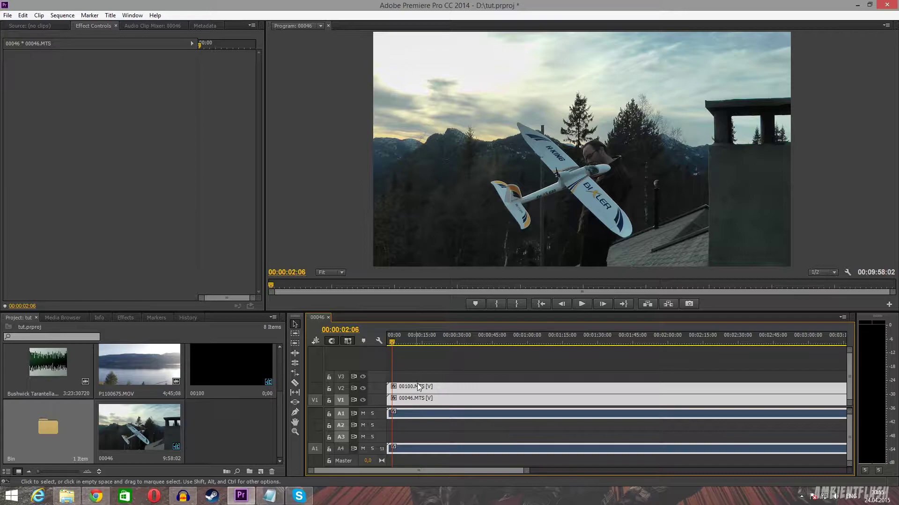
right_click(421, 387)
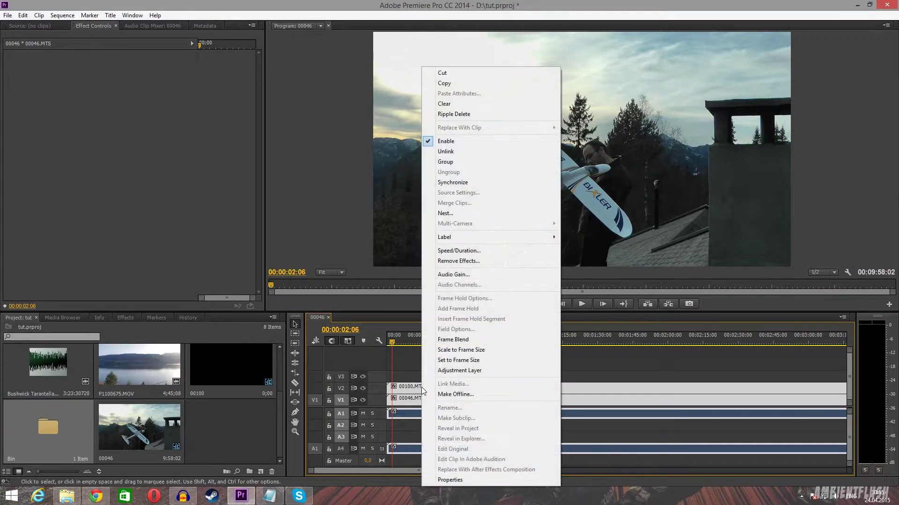
click(453, 183)
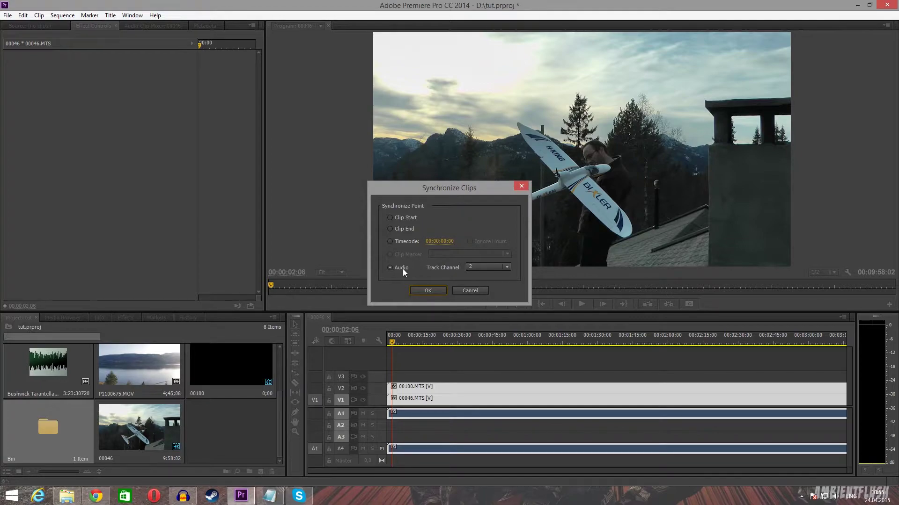
click(495, 268)
click(495, 268)
click(490, 267)
click(487, 266)
click(418, 291)
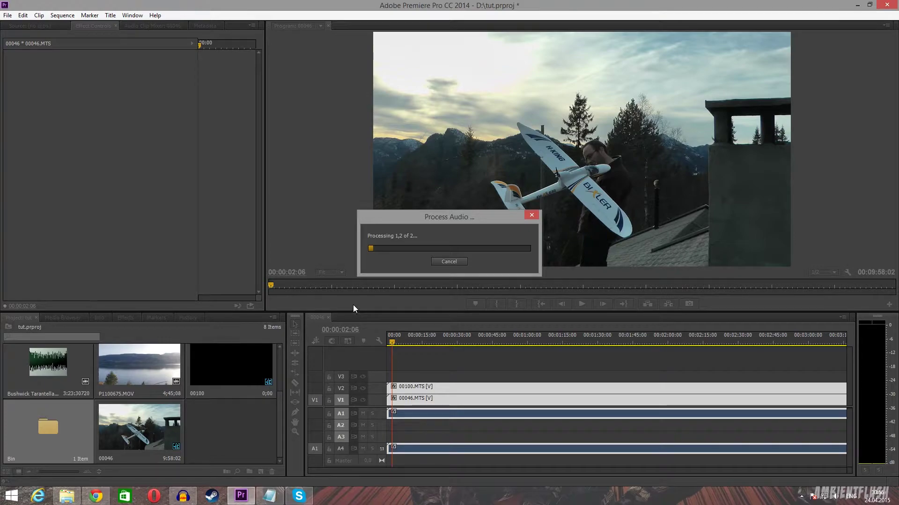
- Compare the two synchronized camera angles at 00:09:55:15 by temporarily hiding the video on track V2
click(579, 344)
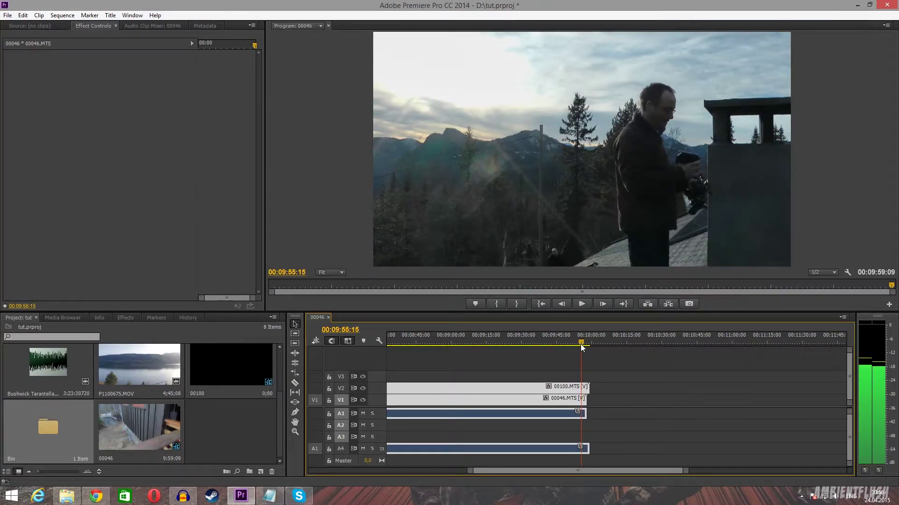
click(580, 344)
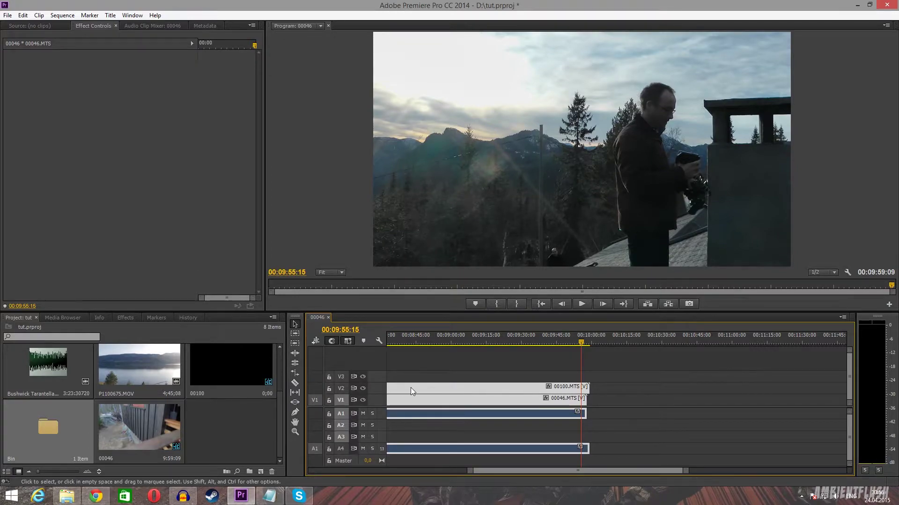
click(498, 388)
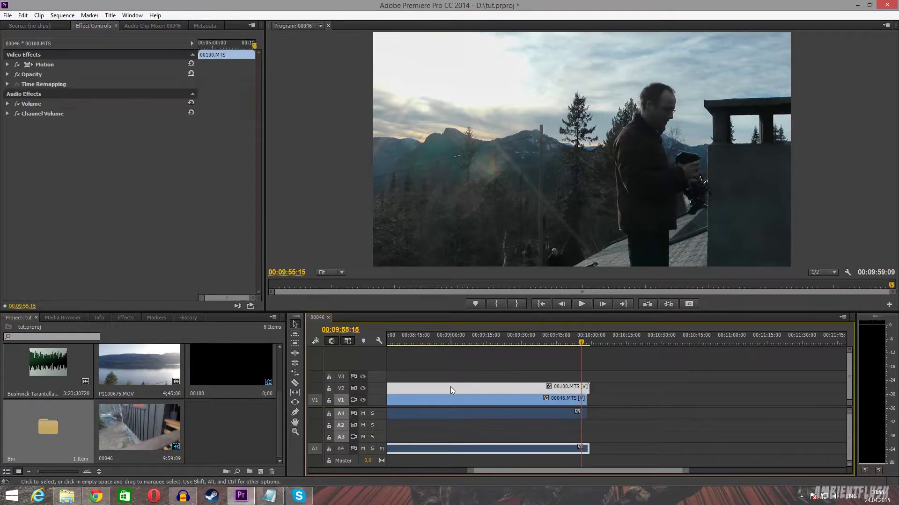
click(363, 387)
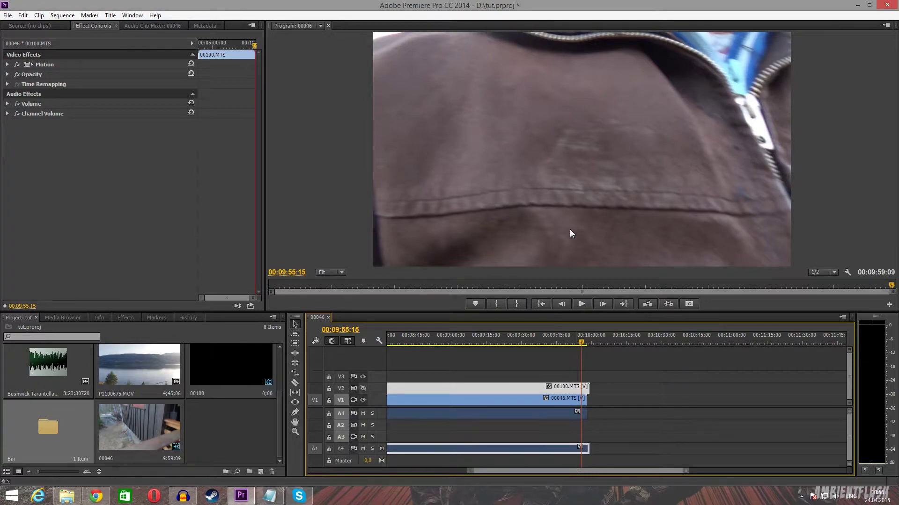
scroll(576, 344, down, 2)
- Split the 00100.MTS clip at 00:09:37:02 with the Razor tool
click(512, 342)
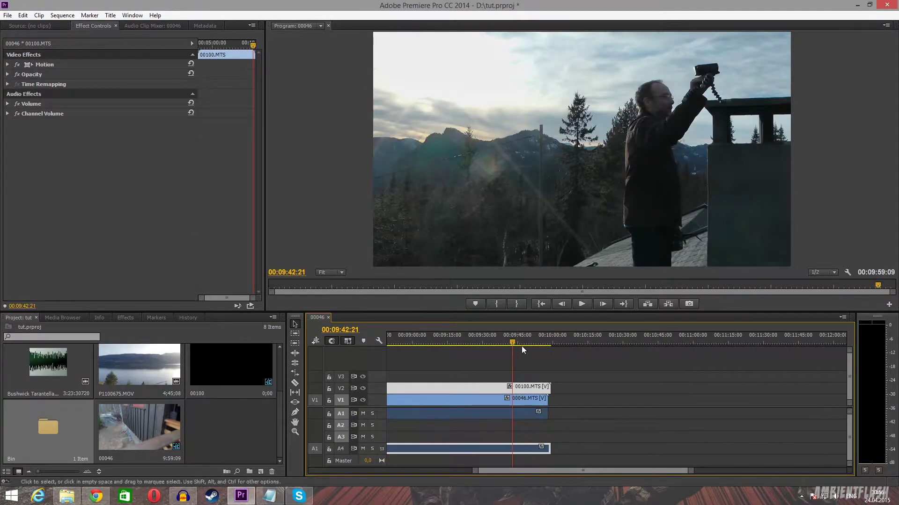
mouse_move(512, 341)
mouse_down()
mouse_move(524, 345)
mouse_move(491, 349)
mouse_move(499, 350)
mouse_up()
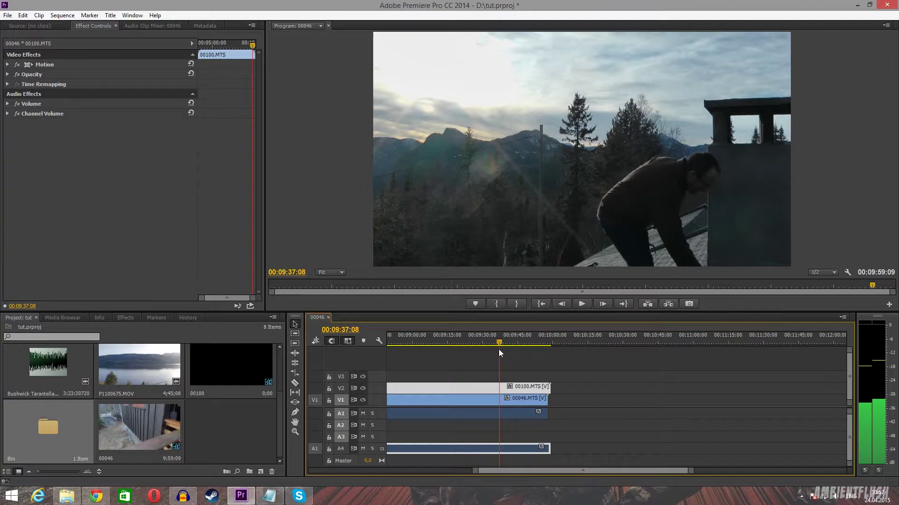
click(499, 349)
key(c)
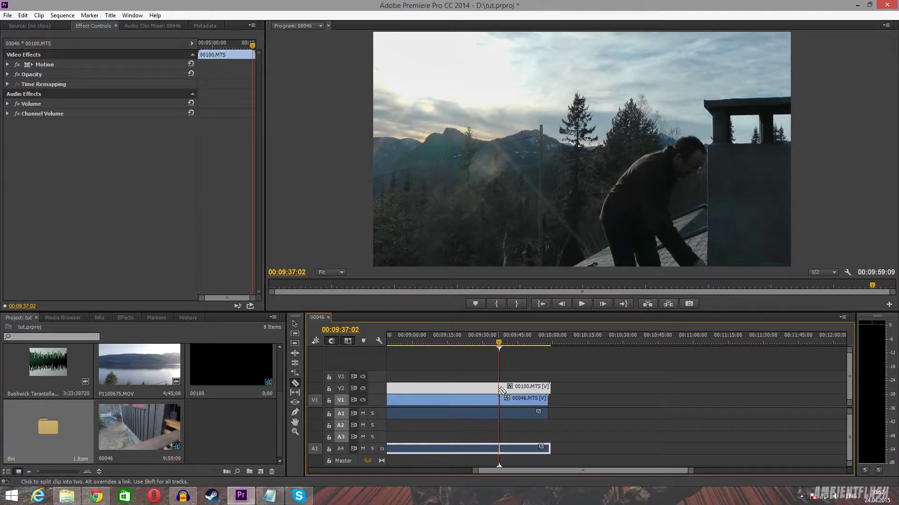
click(499, 388)
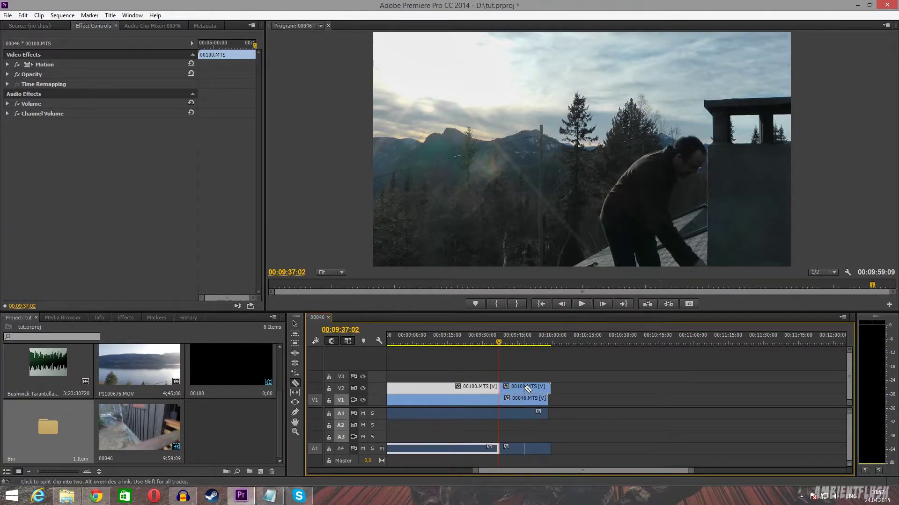
key(v)
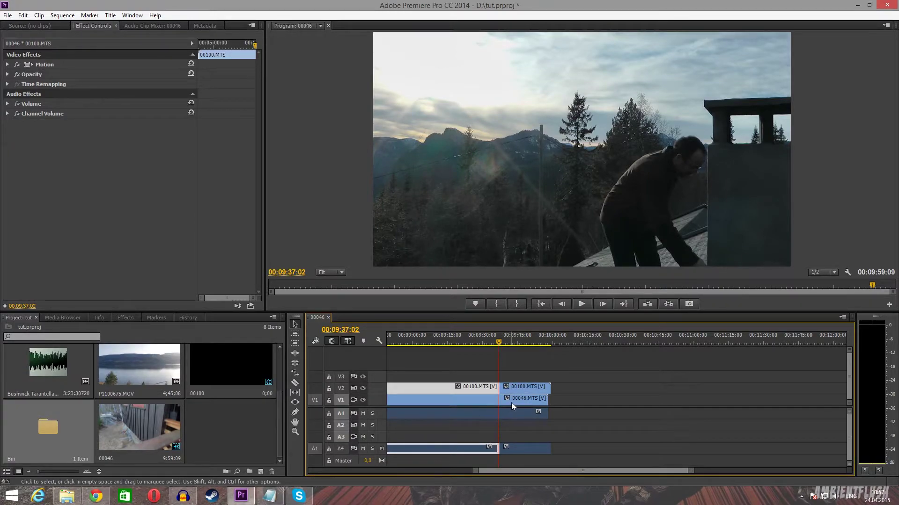
- Unlink the video from the audio of the 00100.MTS segment after the cut
click(476, 401)
click(479, 390)
click(512, 448)
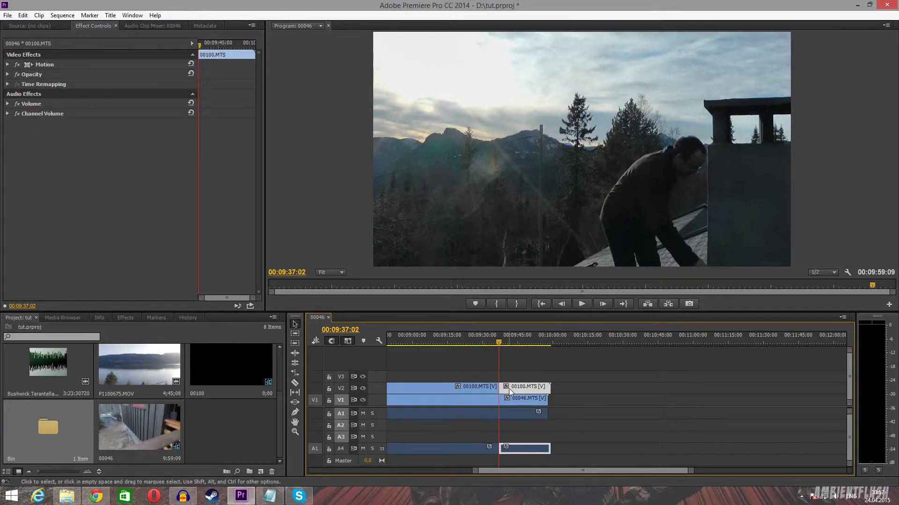
right_click(514, 389)
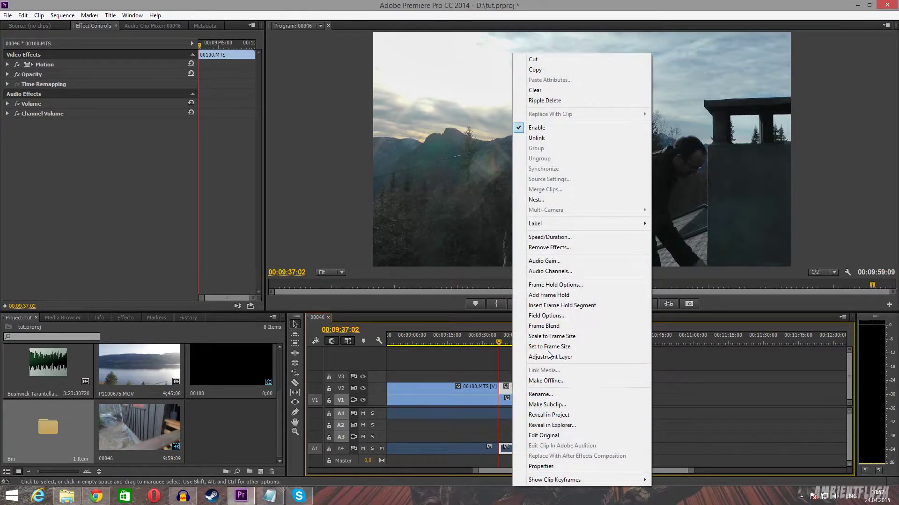
click(535, 139)
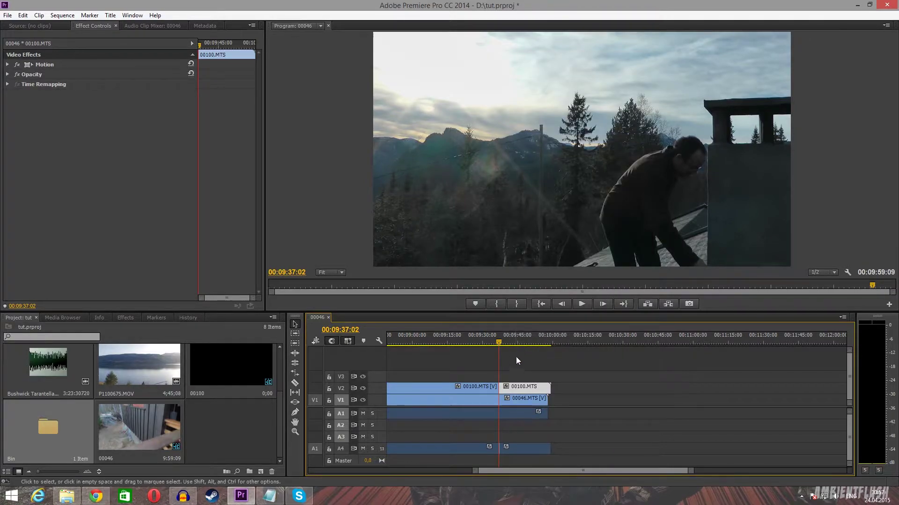
- Delete the video part of the 00100.MTS segment after the cut and play from 00:09:32:02 to check the camera switch
click(500, 339)
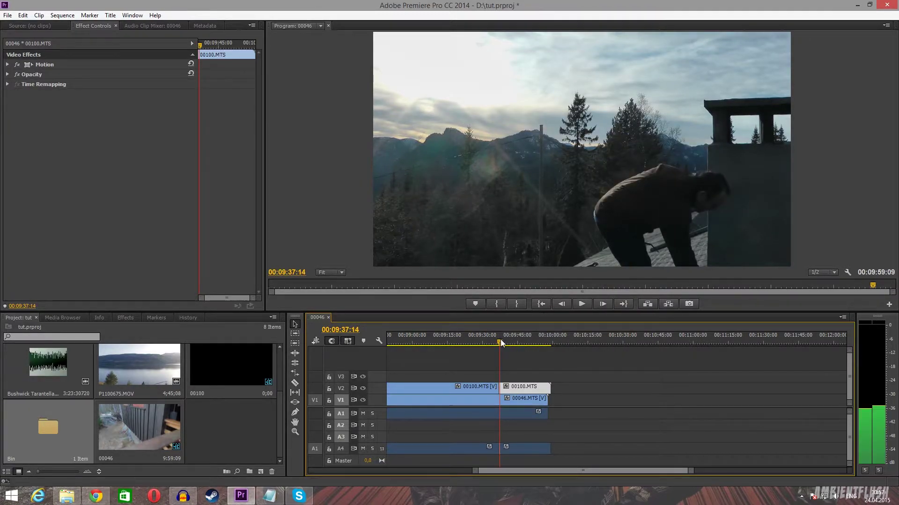
drag(499, 339, 487, 340)
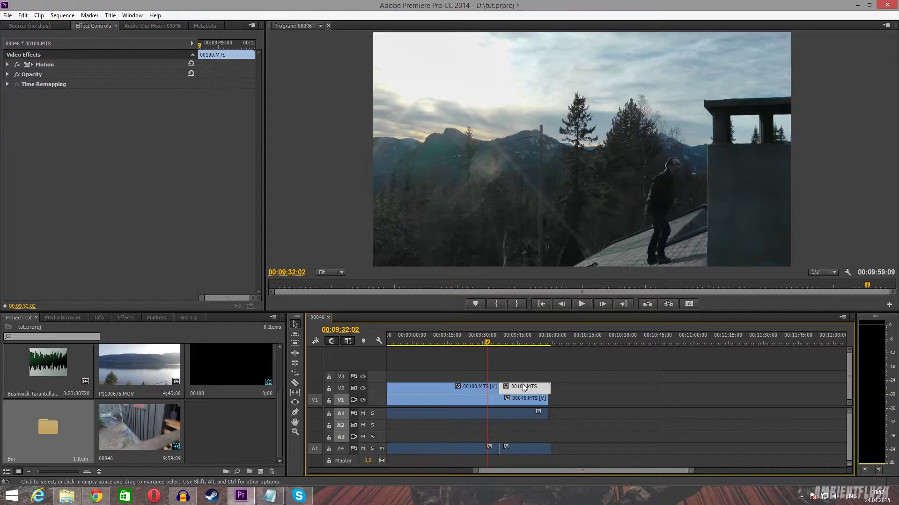
click(523, 368)
click(524, 389)
key(Delete)
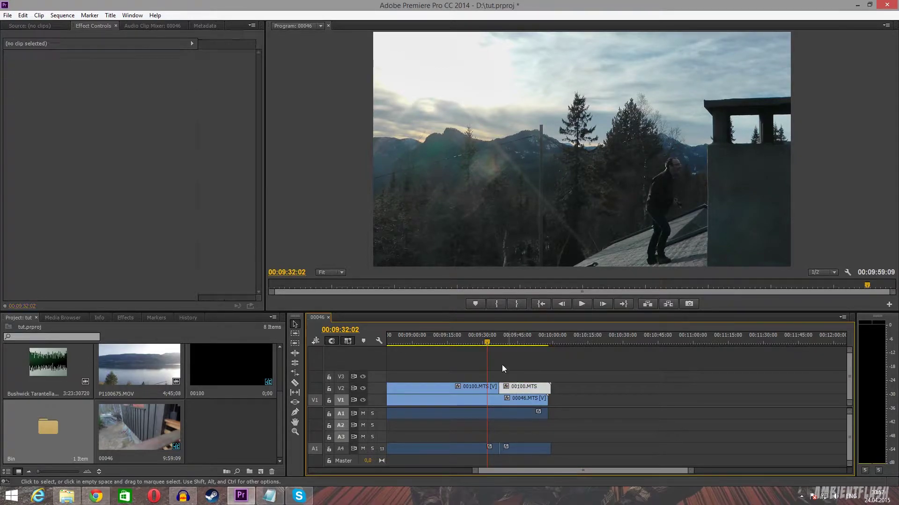
key(space)
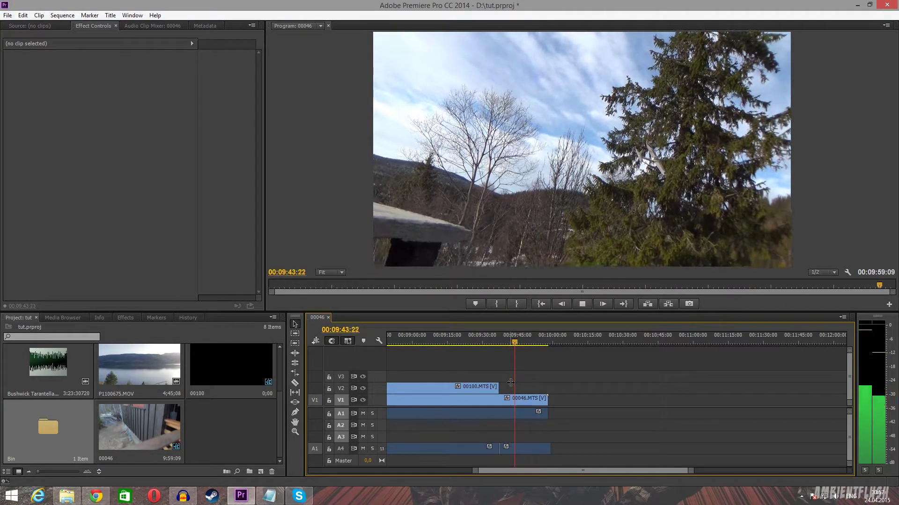
key(space)
- Remove all the 00100.MTS and 00046.MTS clips from the timeline so the sequence is empty
drag(426, 355, 452, 469)
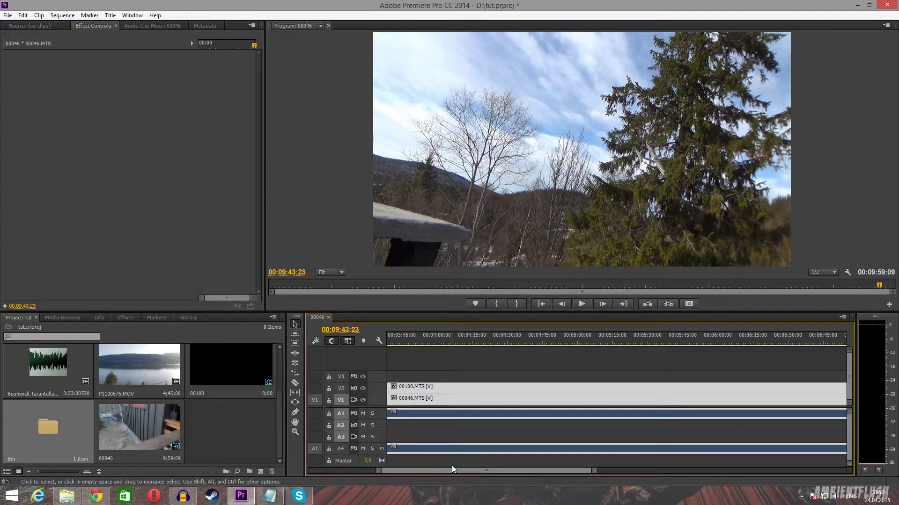
key(Delete)
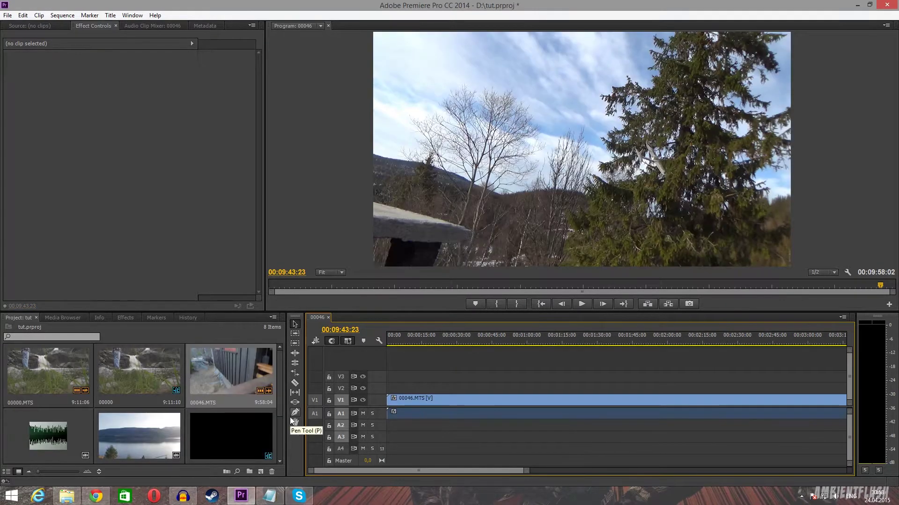
drag(404, 470, 372, 466)
click(439, 408)
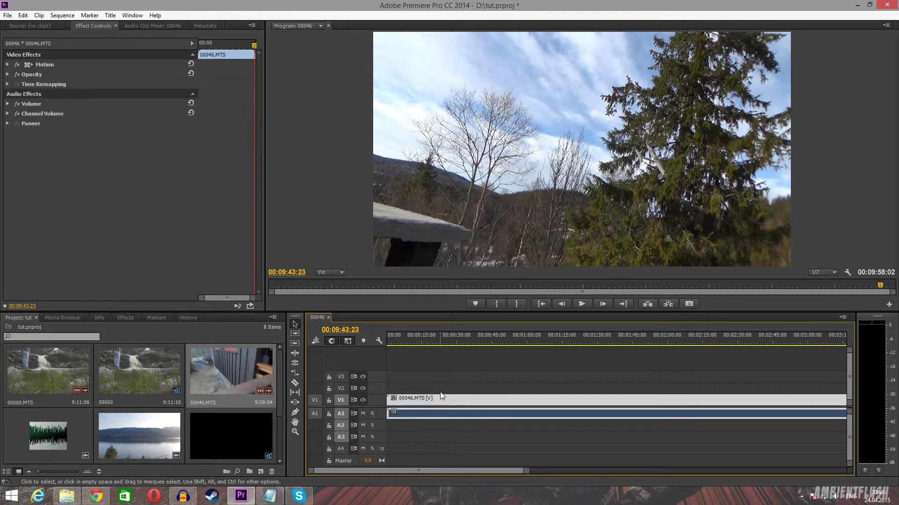
key(Delete)
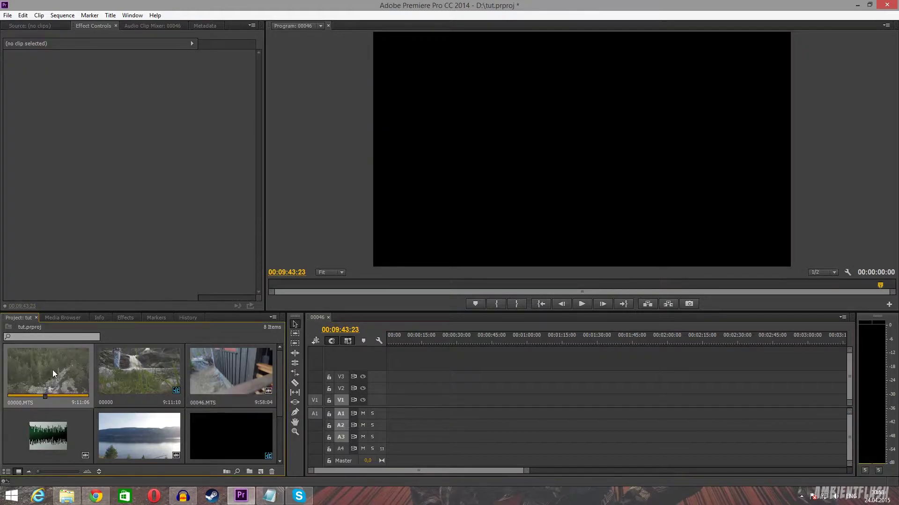
- Place the 00000.MTS clip at the start of the empty sequence and preview its waterfall footage up to 00:01:38:03
drag(77, 387, 406, 399)
drag(397, 340, 612, 357)
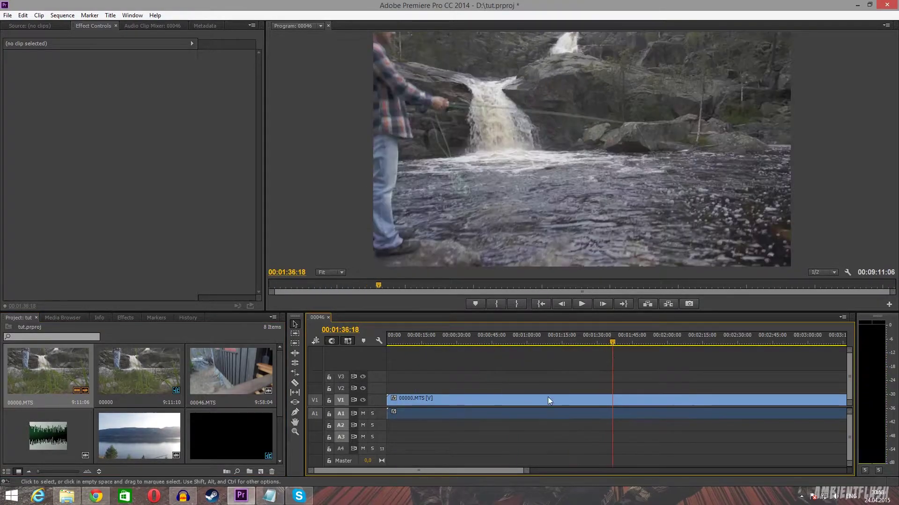
drag(458, 472, 473, 471)
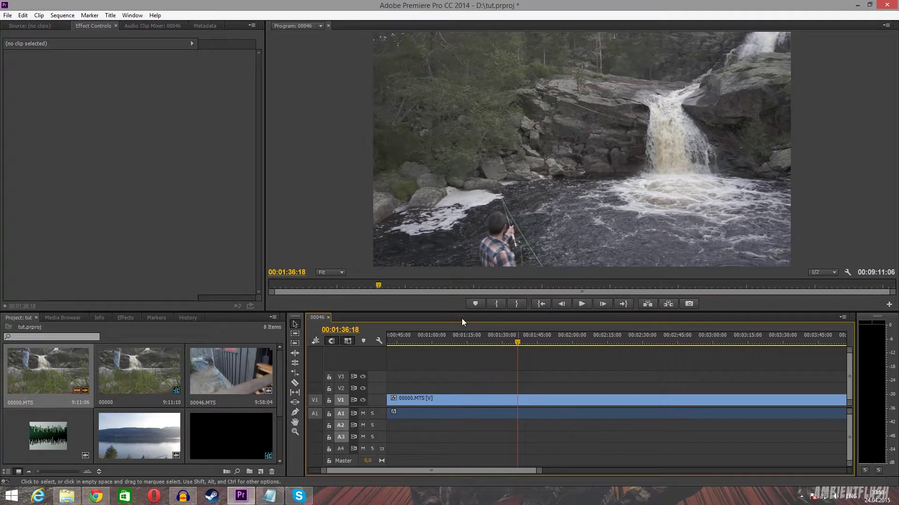
click(583, 304)
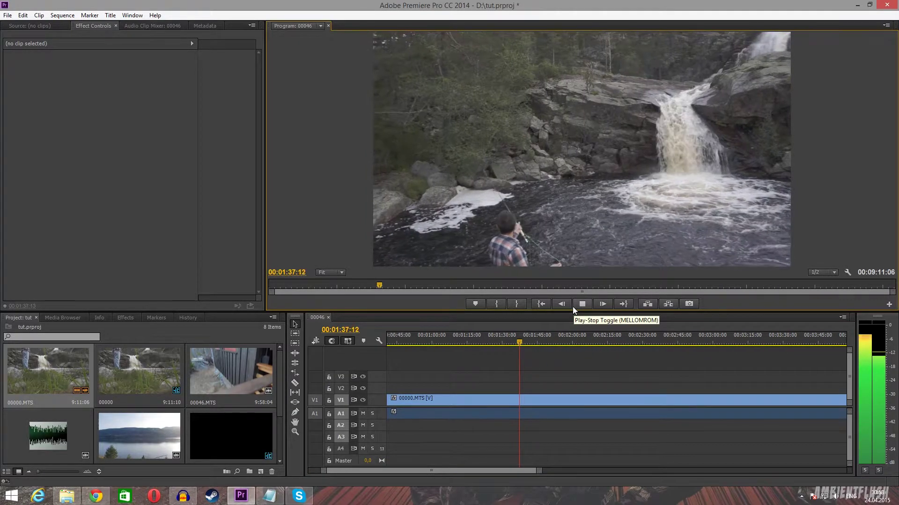
click(580, 305)
drag(523, 342, 522, 342)
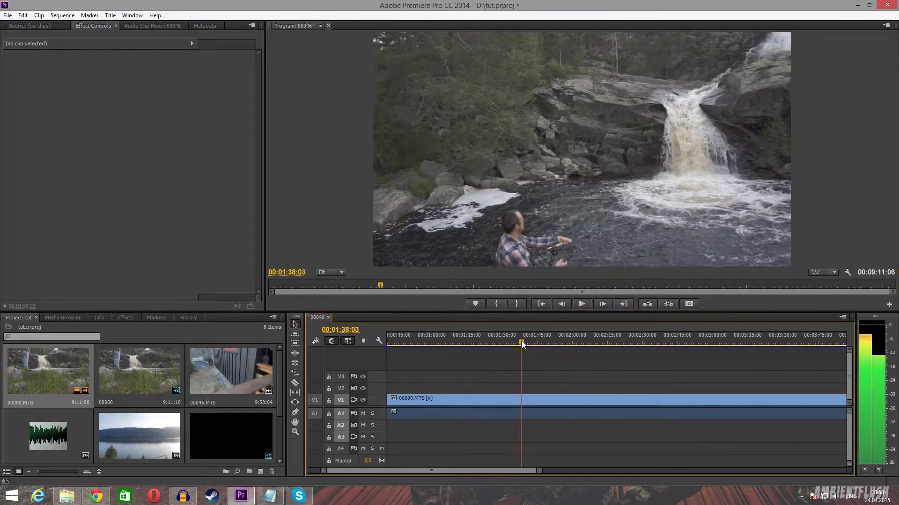
- Reinterpret the 00000.MTS footage at an assumed frame rate of 1 fps and preview the result around 00:01:37:15
click(540, 399)
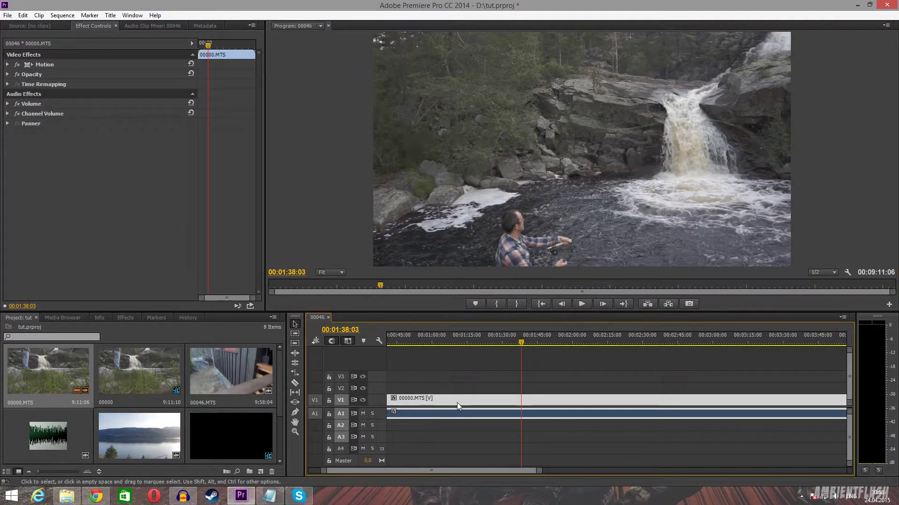
right_click(54, 368)
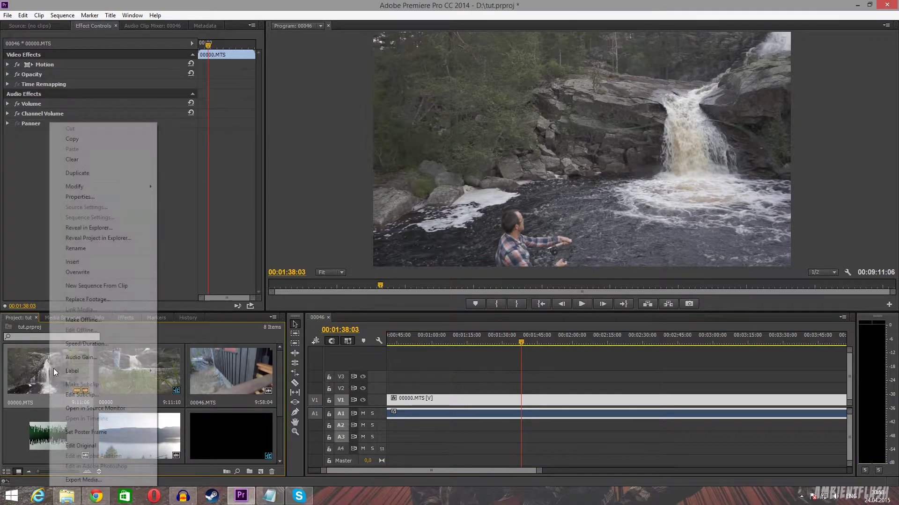
click(174, 253)
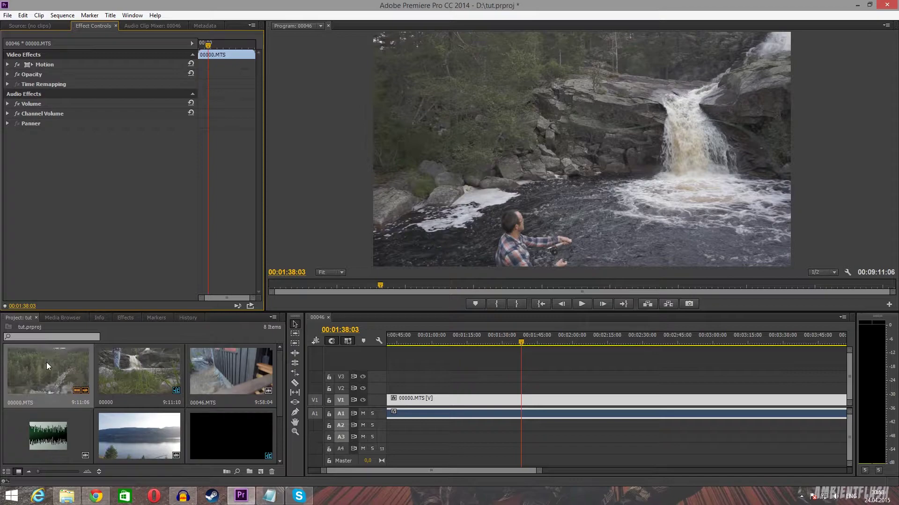
right_click(48, 368)
right_click(29, 364)
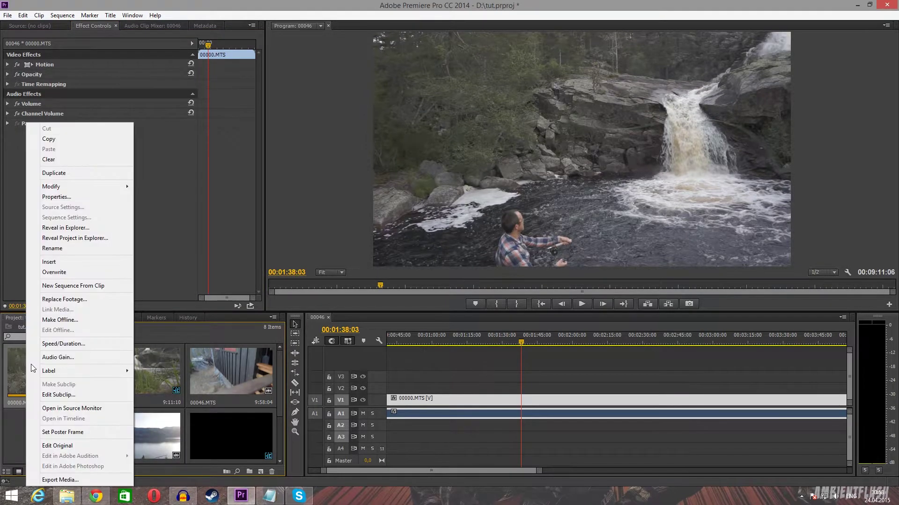
mouse_move(70, 188)
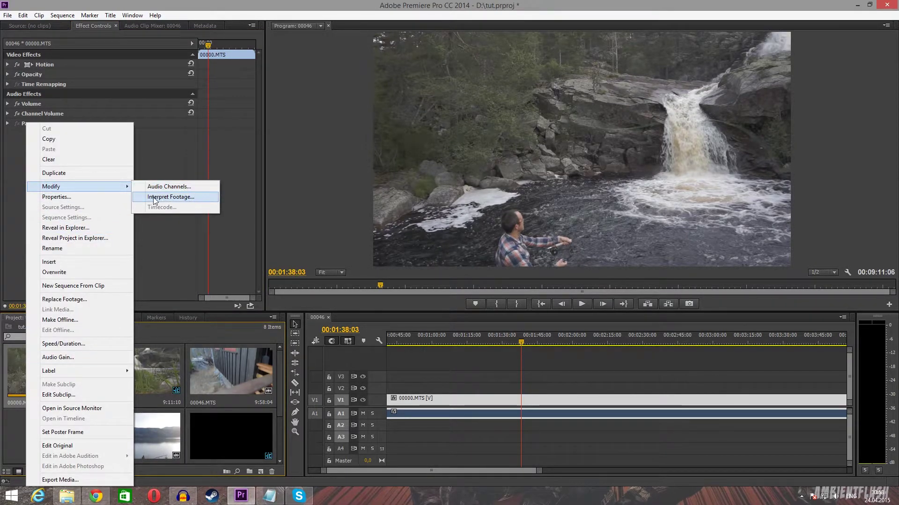
click(177, 198)
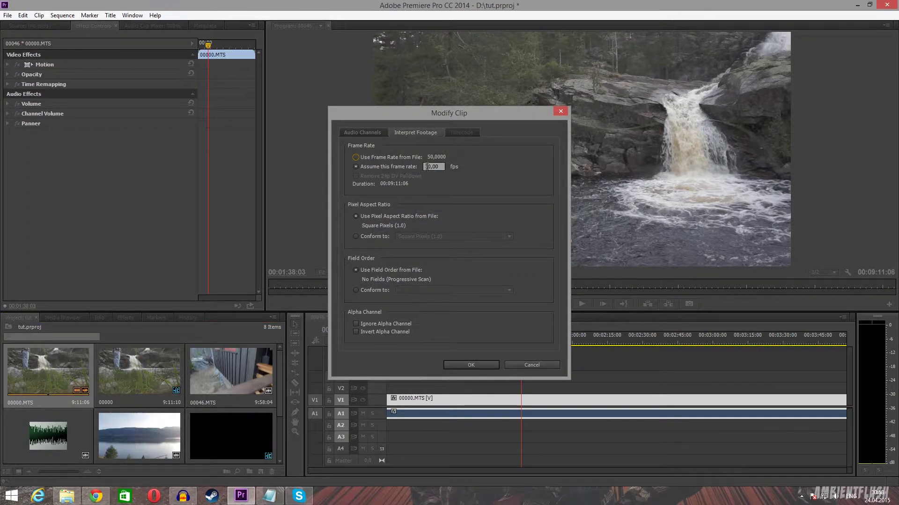
drag(444, 165, 398, 165)
click(382, 158)
click(463, 364)
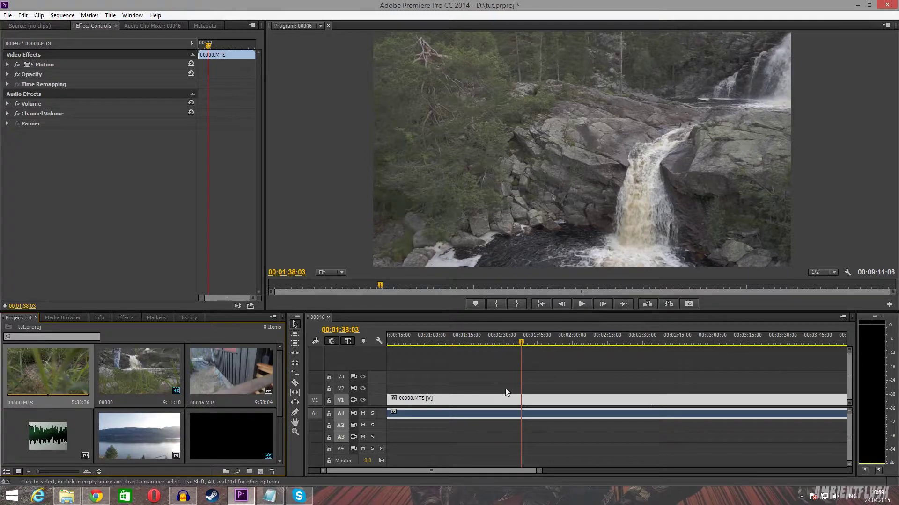
click(492, 401)
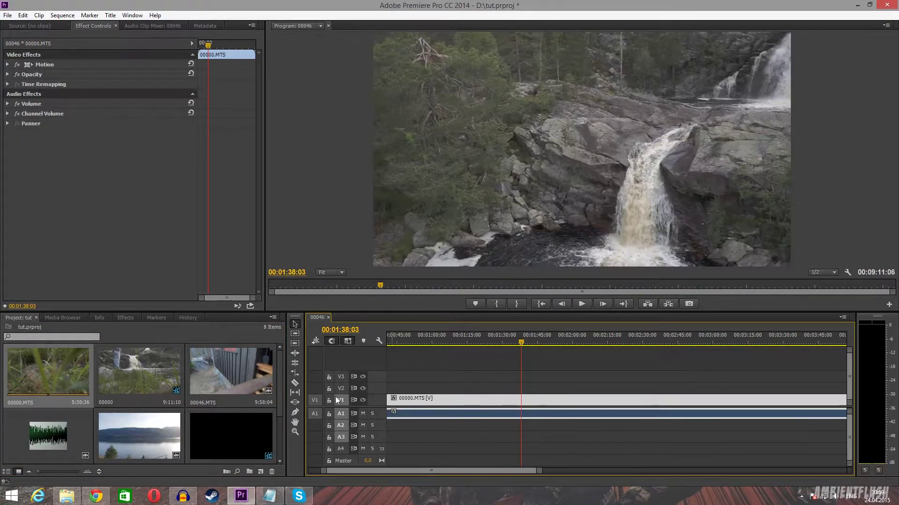
drag(521, 343, 521, 343)
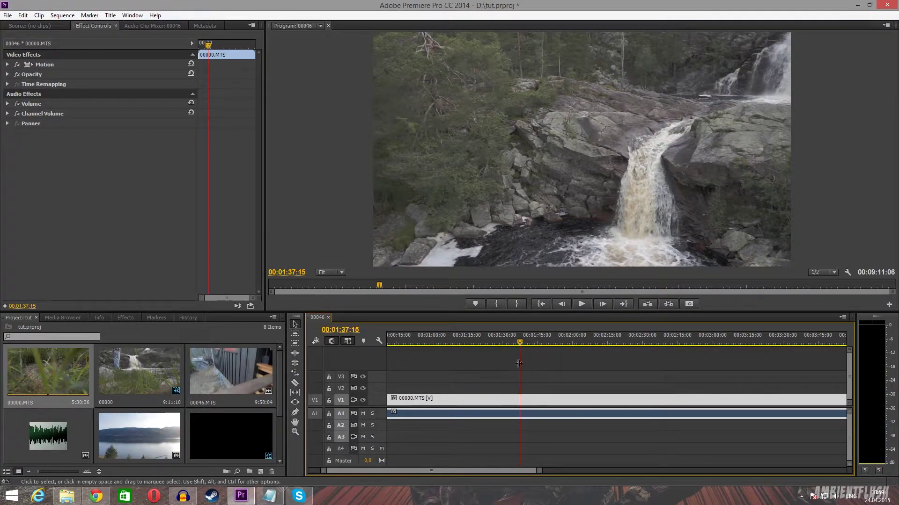
- Set the assumed frame rate of the 00000.MTS footage to 50 fps and scrub the timeline to 00:01:44:21 to check it
right_click(45, 361)
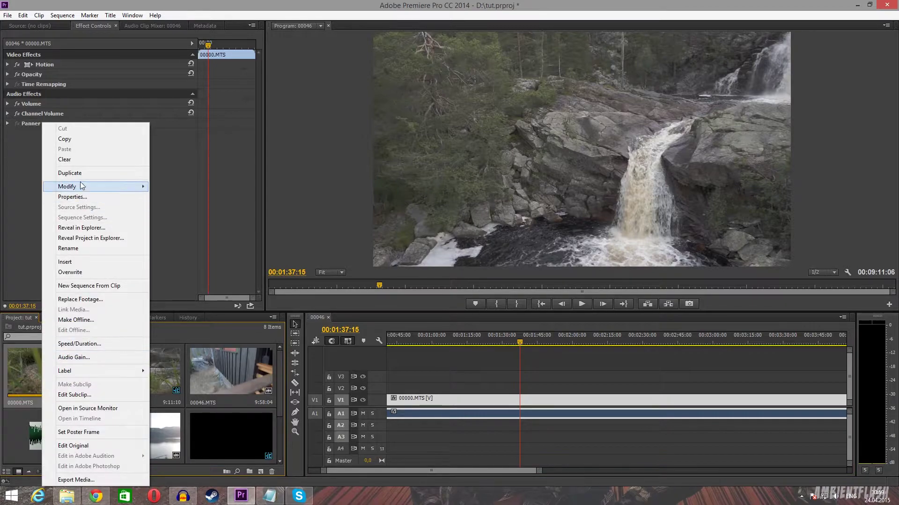
right_click(14, 355)
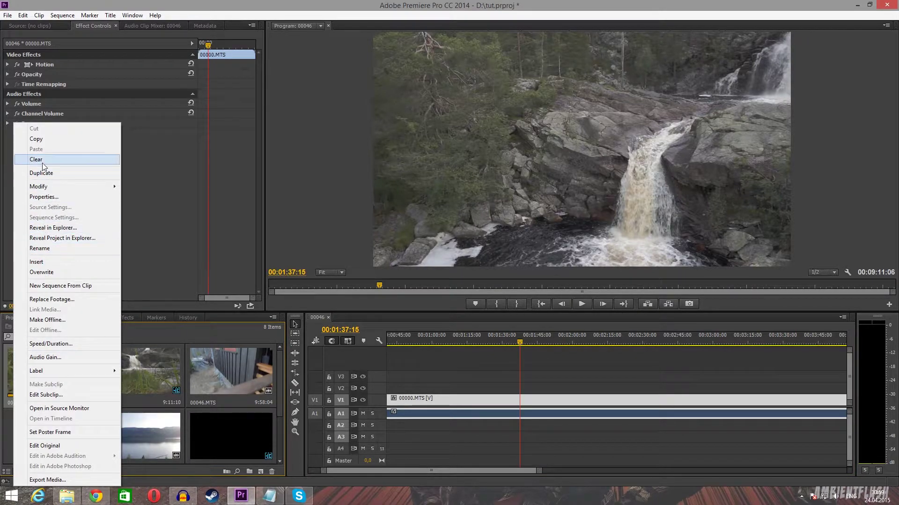
mouse_move(51, 187)
click(147, 194)
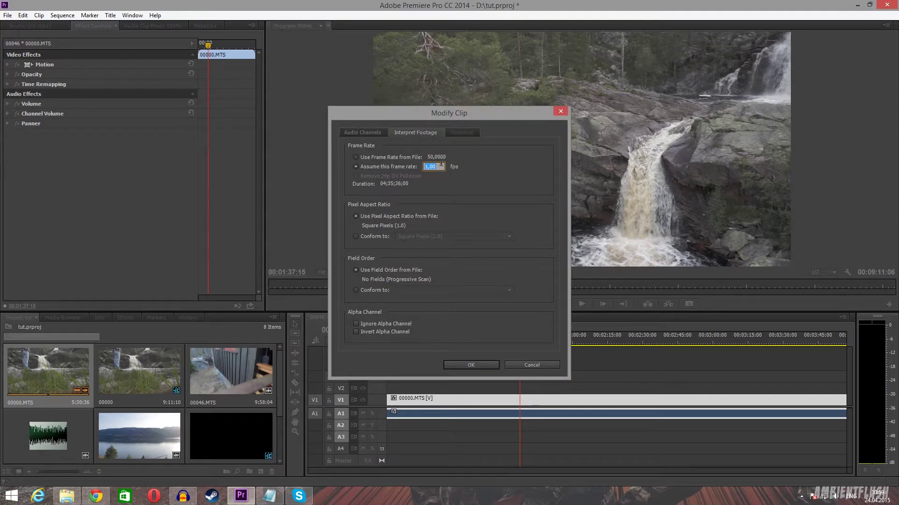
text(50)
key(Return)
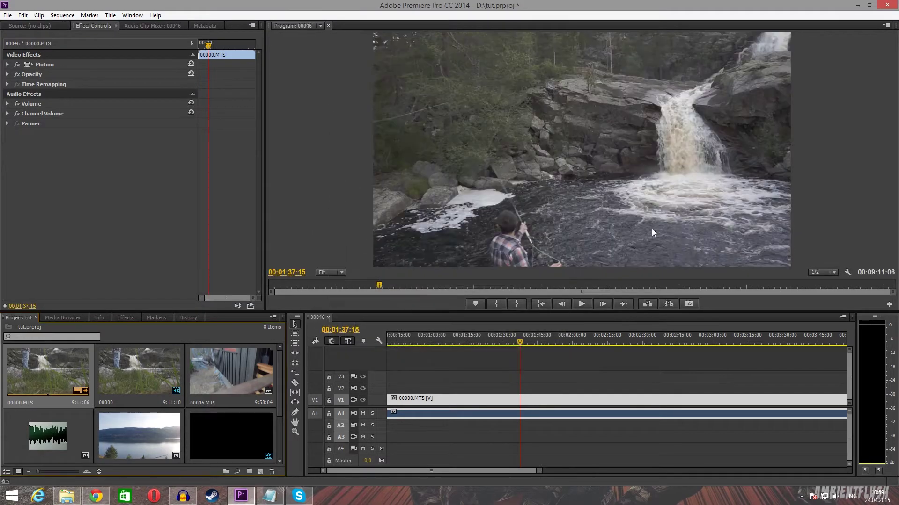
drag(520, 341, 536, 338)
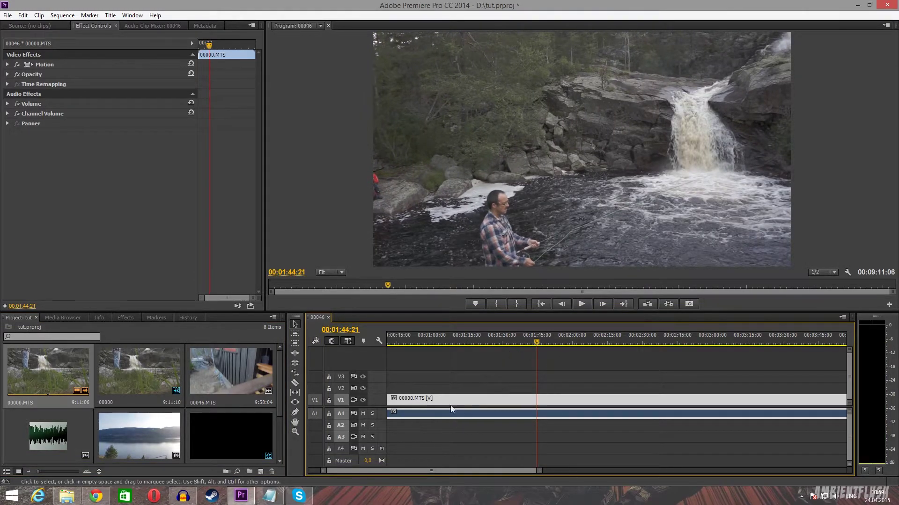
- Unlink the 00000.MTS clip's video from its audio in the timeline and delete the audio part
click(448, 373)
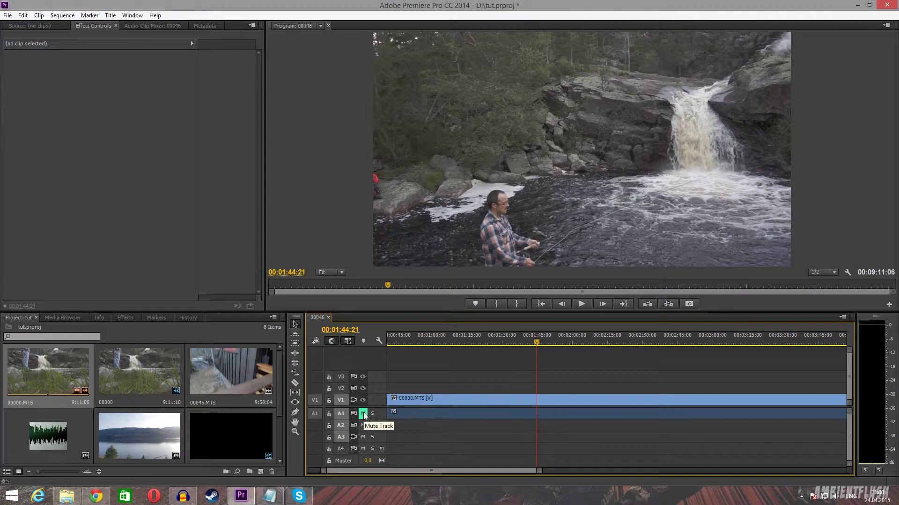
right_click(454, 400)
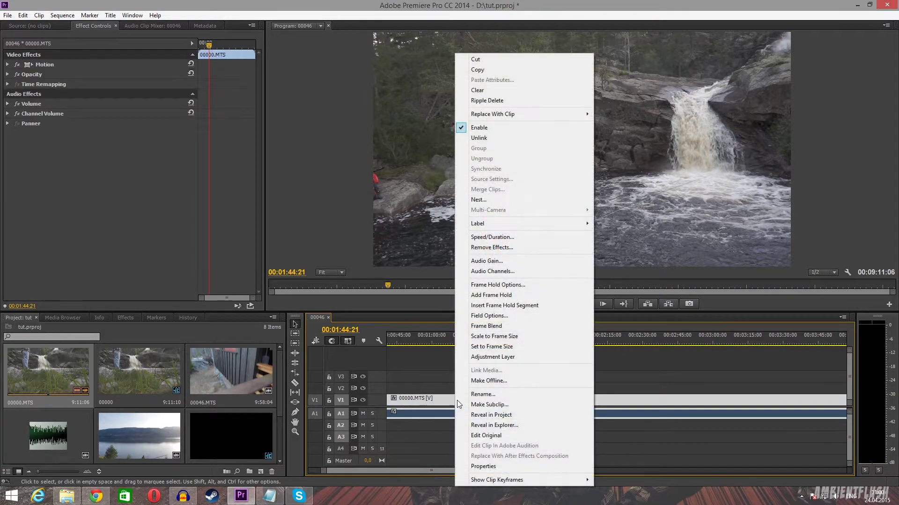
click(487, 138)
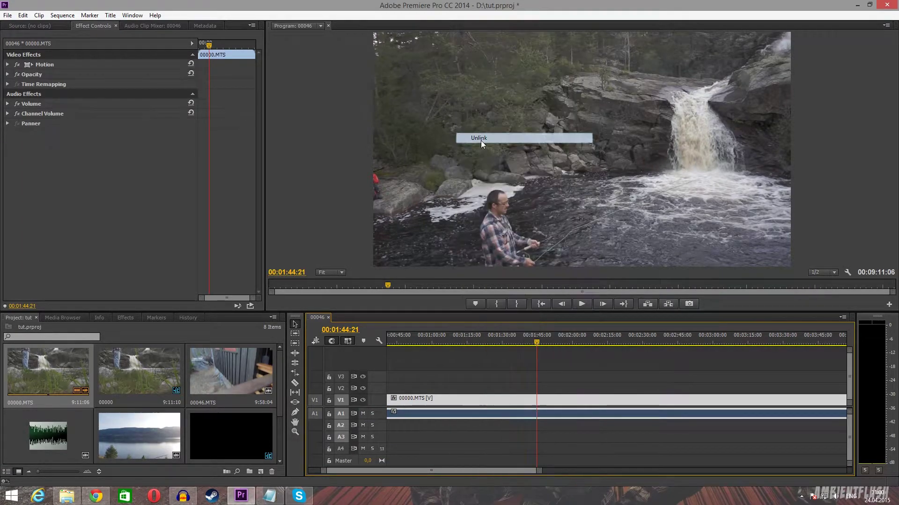
click(465, 417)
key(Delete)
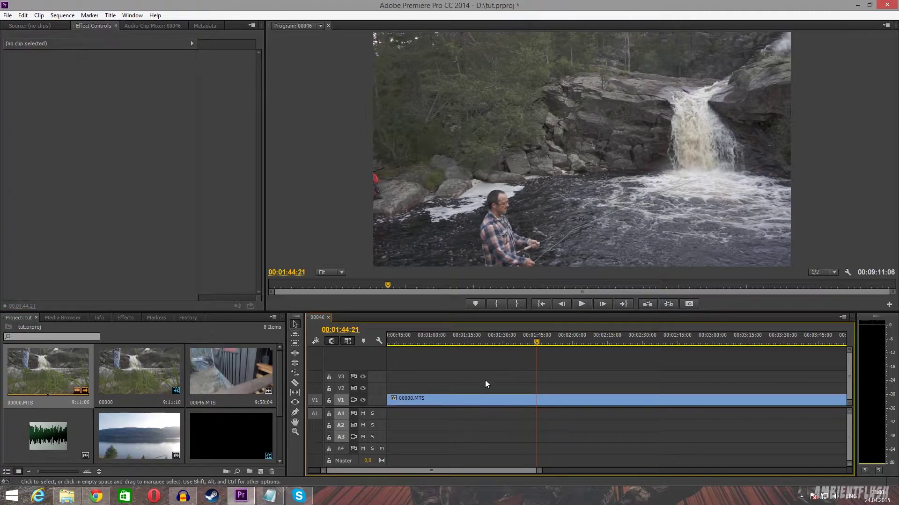
- Cut the 00000.MTS video clip with the Razor tool at 00:01:30:21 and 00:01:43:15
drag(537, 343, 504, 343)
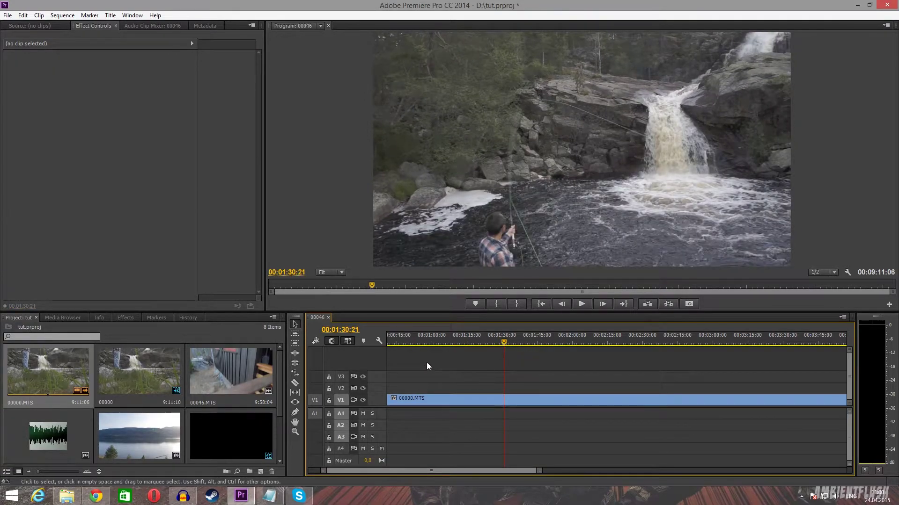
key(c)
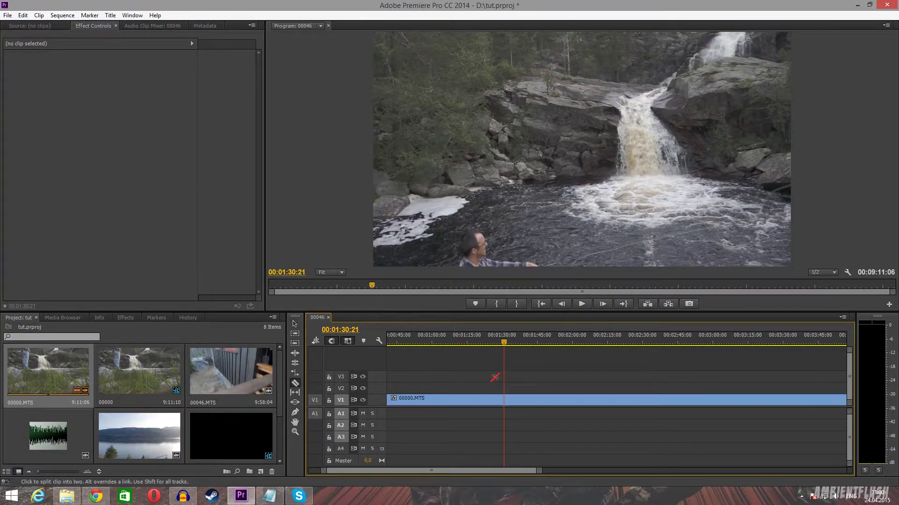
click(505, 402)
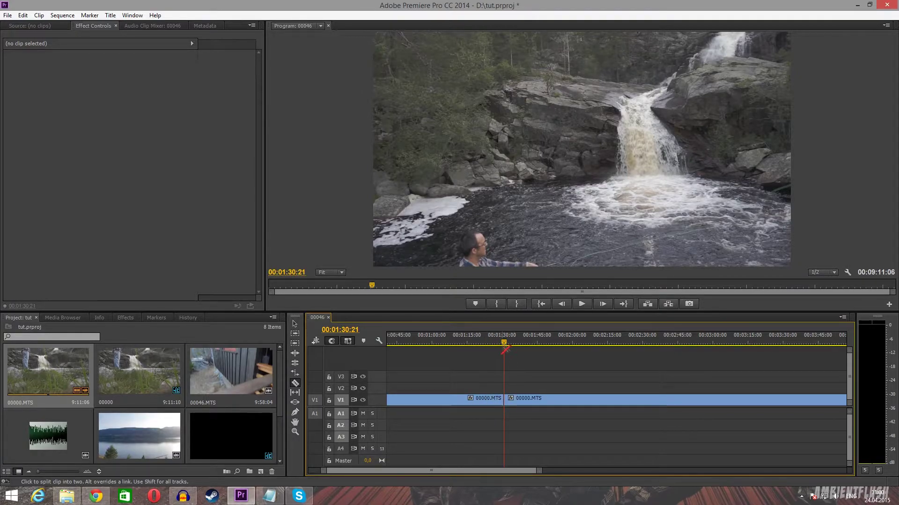
drag(505, 344, 534, 341)
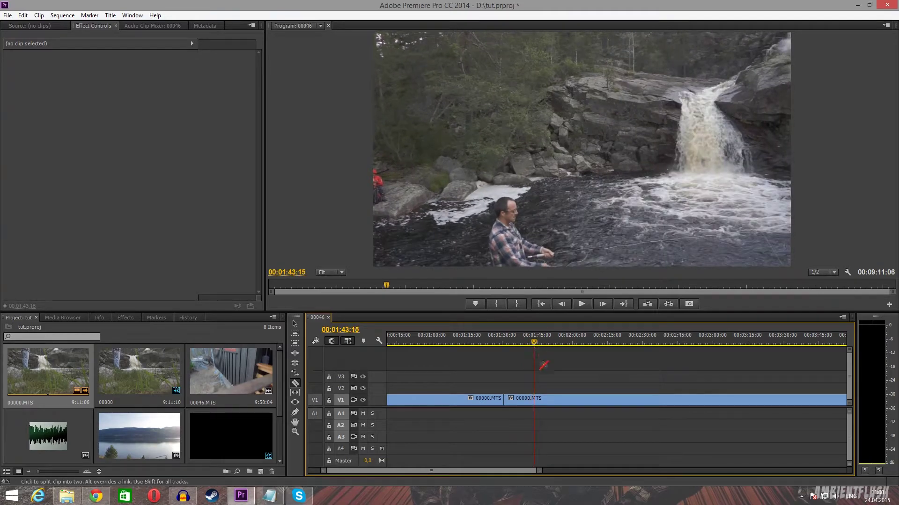
click(534, 399)
- Delete the 00000.MTS segment before the cut at 00:01:30:21
key(v)
click(441, 400)
key(Delete)
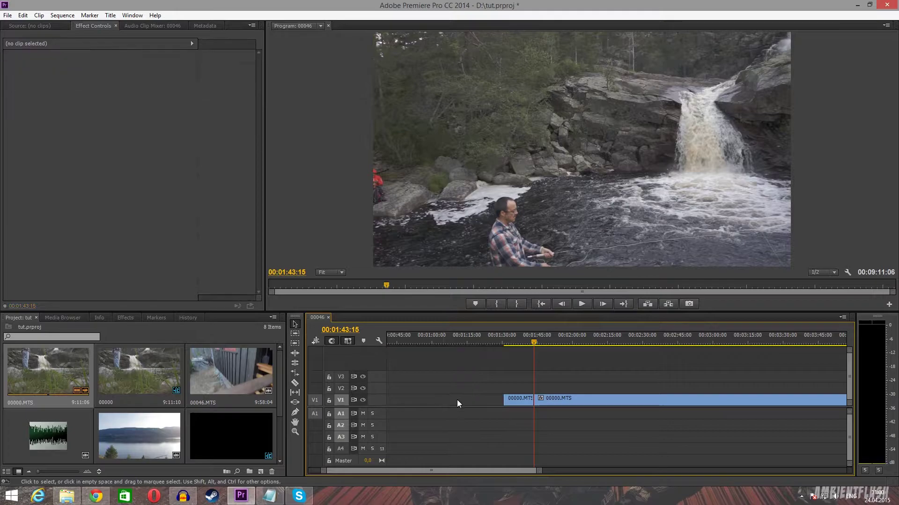
- Cut the remaining 00000.MTS footage with the Razor tool at 00:02:56:18 and 00:03:11:18
drag(476, 469, 483, 470)
drag(485, 344, 656, 350)
key(c)
click(659, 400)
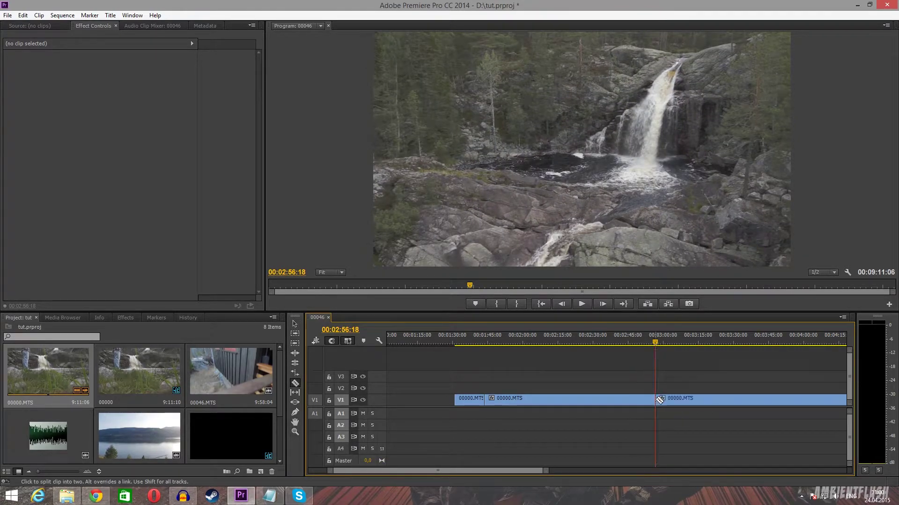
drag(650, 341, 689, 349)
click(692, 401)
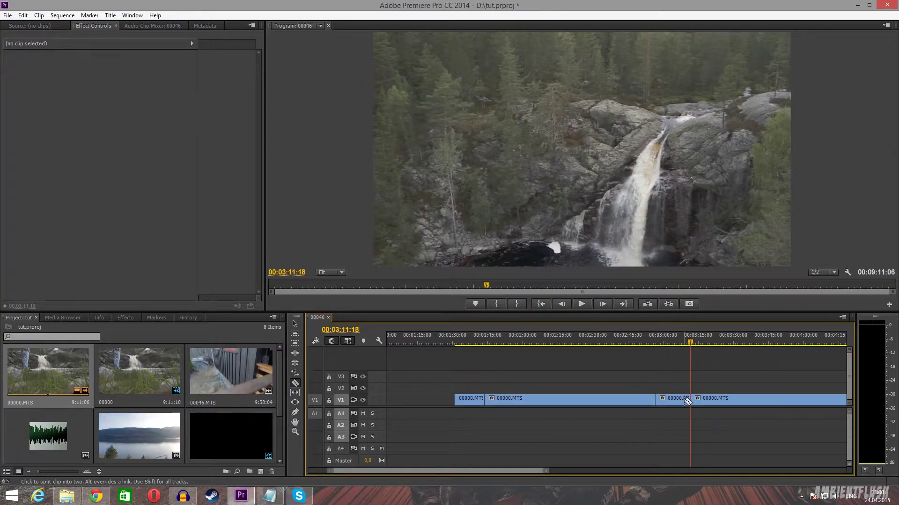
- Delete the 00000.MTS segment after 00:03:11:18 and the long segment between 00:01:43:15 and 00:02:56:18
key(v)
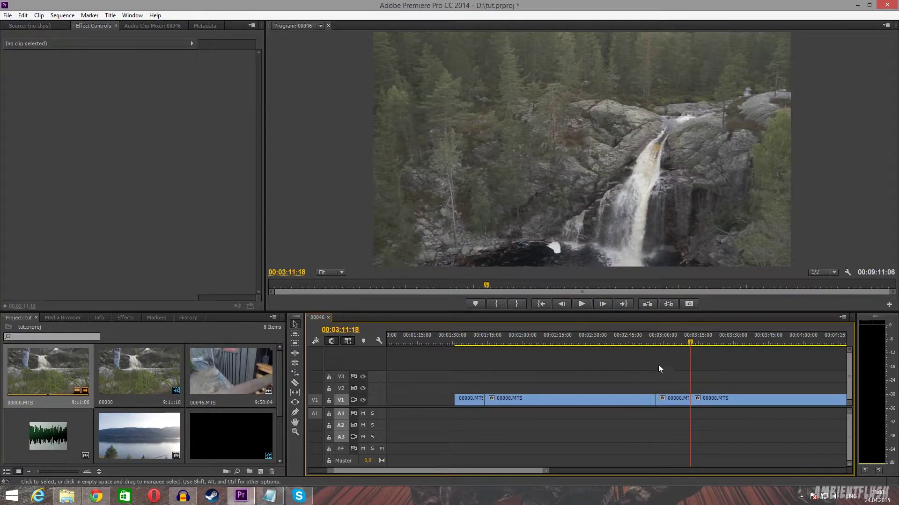
click(712, 404)
key(Delete)
click(597, 398)
key(Delete)
- Join the two remaining 00000.MTS segments end to end and move them to the start of the timeline
drag(672, 401, 504, 401)
drag(450, 358, 406, 401)
drag(433, 470, 360, 470)
drag(543, 402, 403, 405)
click(427, 412)
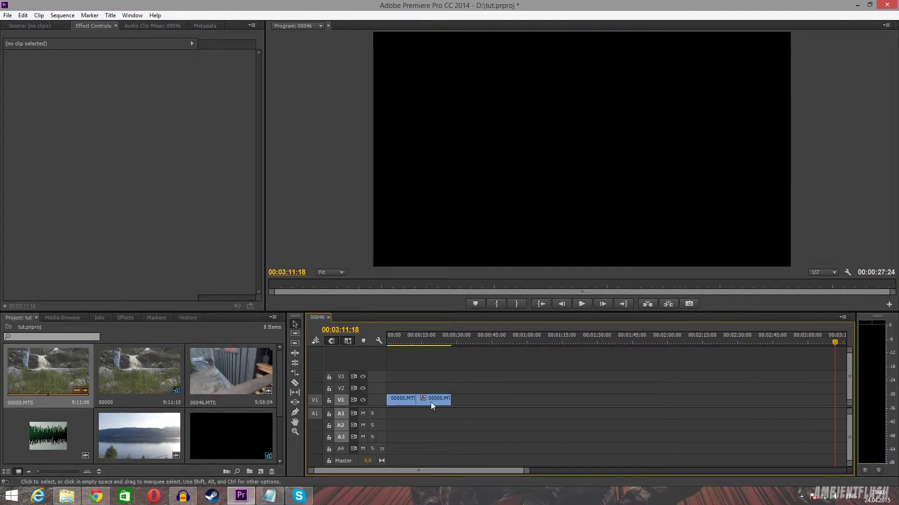
- Add a Cross Dissolve transition at the cut between the two 00000.MTS segments and preview it
click(423, 400)
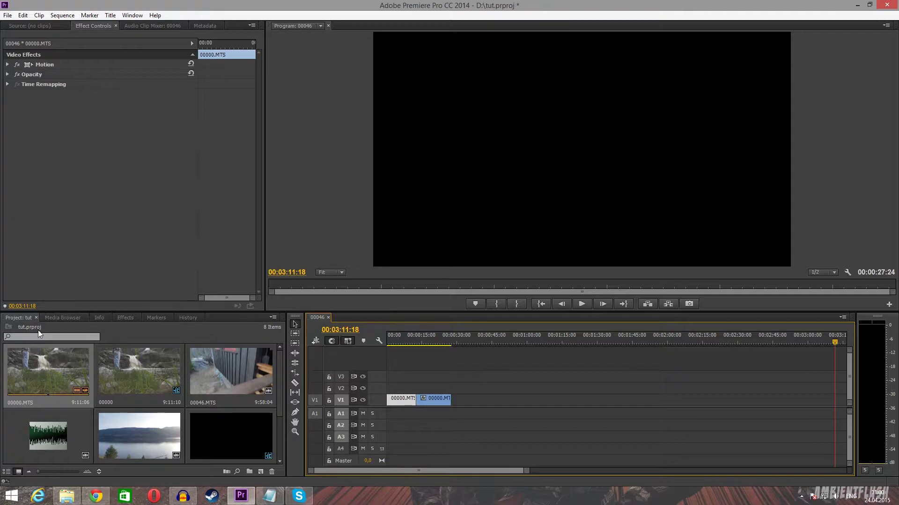
click(120, 318)
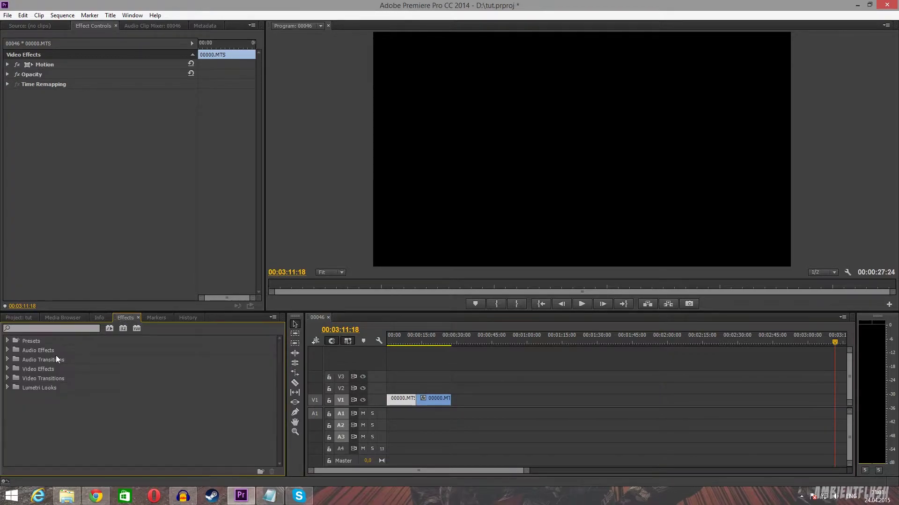
double_click(51, 379)
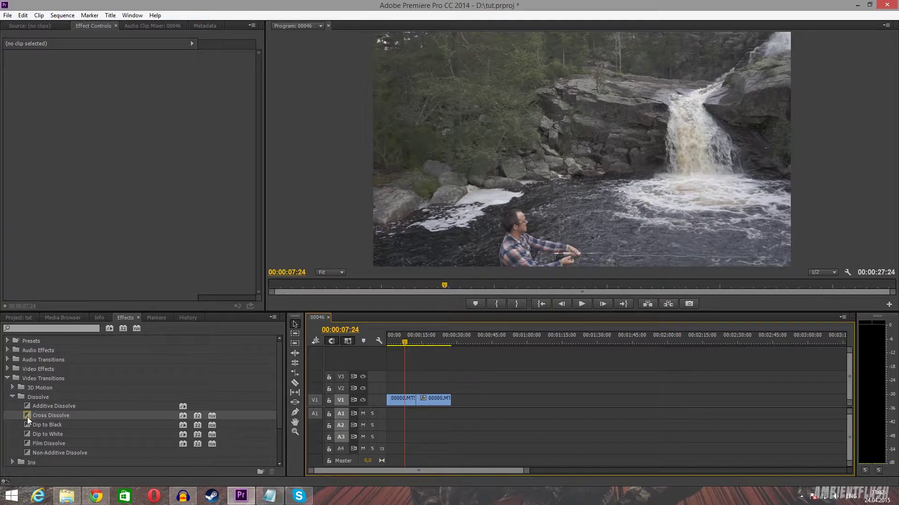
drag(27, 417, 416, 401)
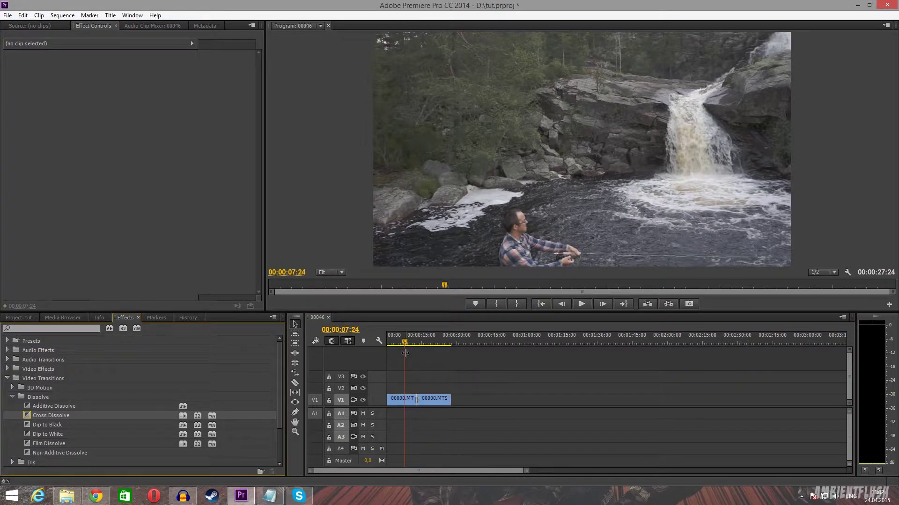
drag(404, 342, 408, 347)
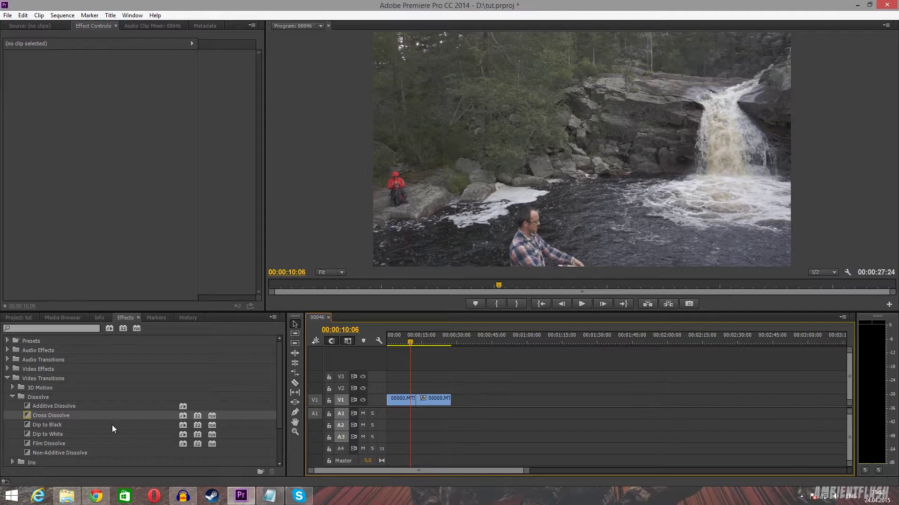
- Add a Dip to Black transition at the end of the second 00000.MTS segment and play back the fade
click(55, 427)
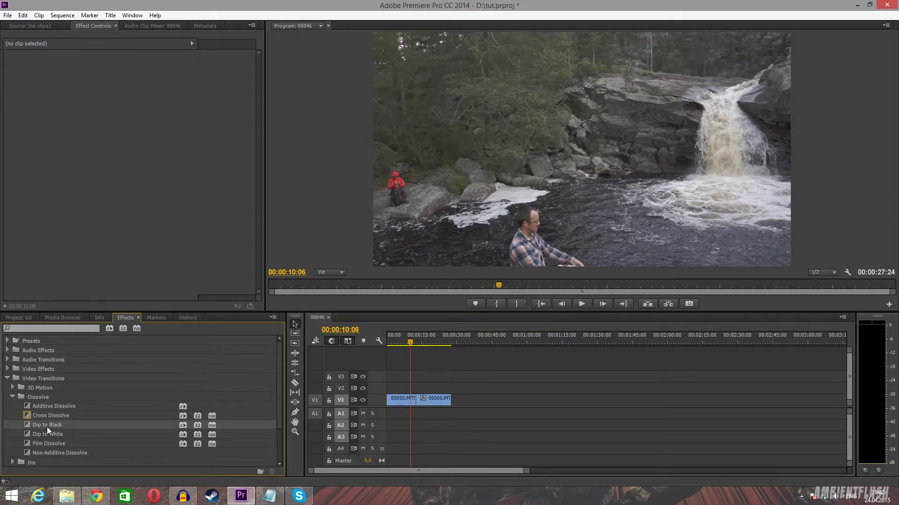
mouse_move(46, 427)
mouse_down()
mouse_move(446, 419)
mouse_move(450, 400)
mouse_up()
drag(411, 347, 448, 360)
key(space)
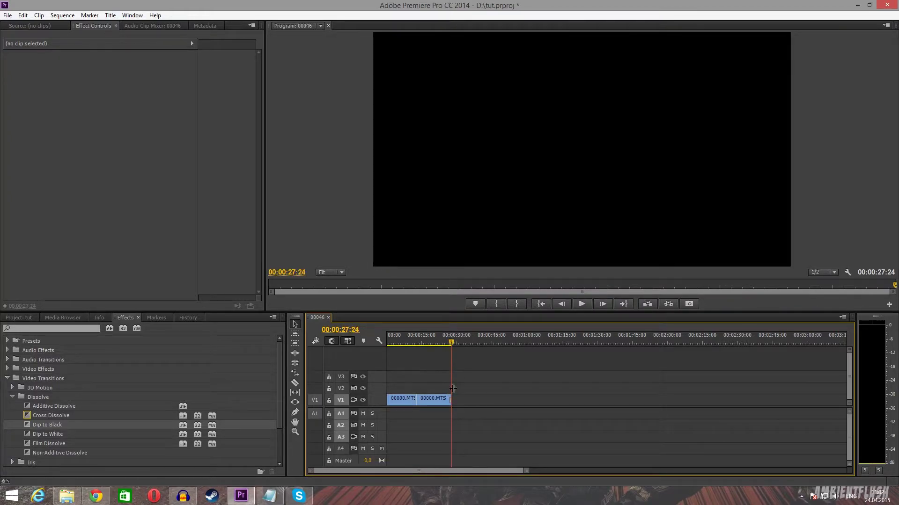
key(space)
key(space)
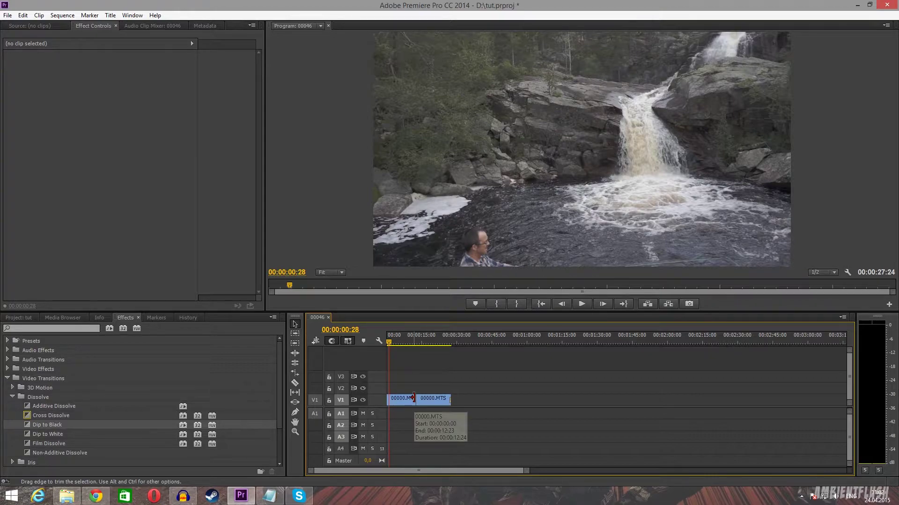
- Lengthen the Dip to Black transition at the end of the second 00000.MTS segment to a duration of 00:00:01:17
scroll(448, 402, up, 1)
scroll(448, 403, up, 8)
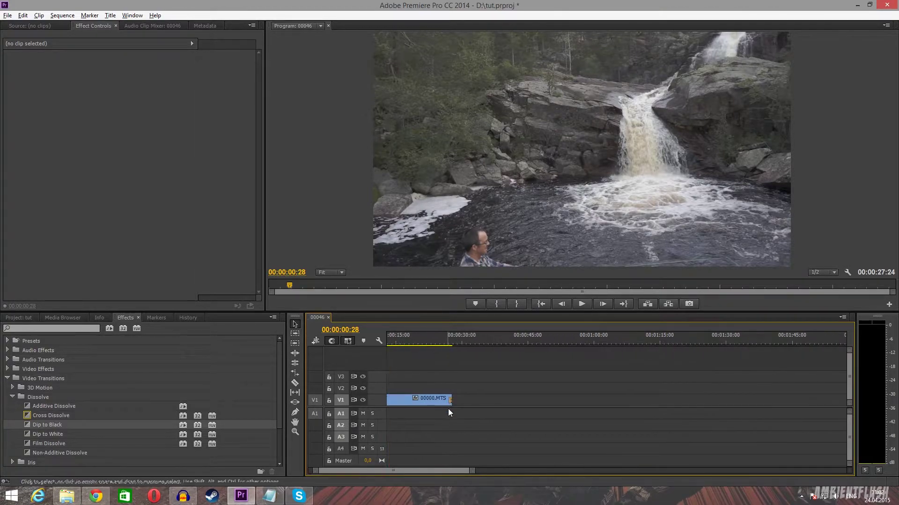
scroll(446, 408, up, 2)
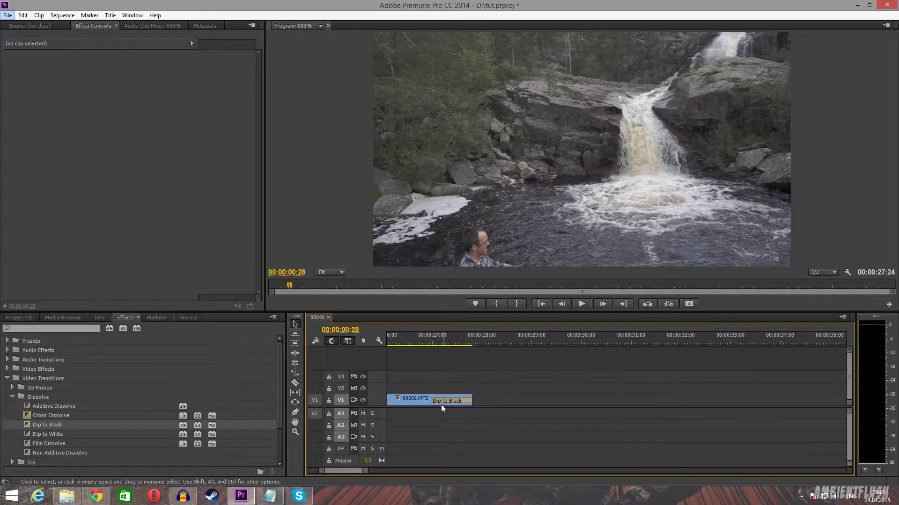
click(431, 400)
drag(430, 400, 387, 401)
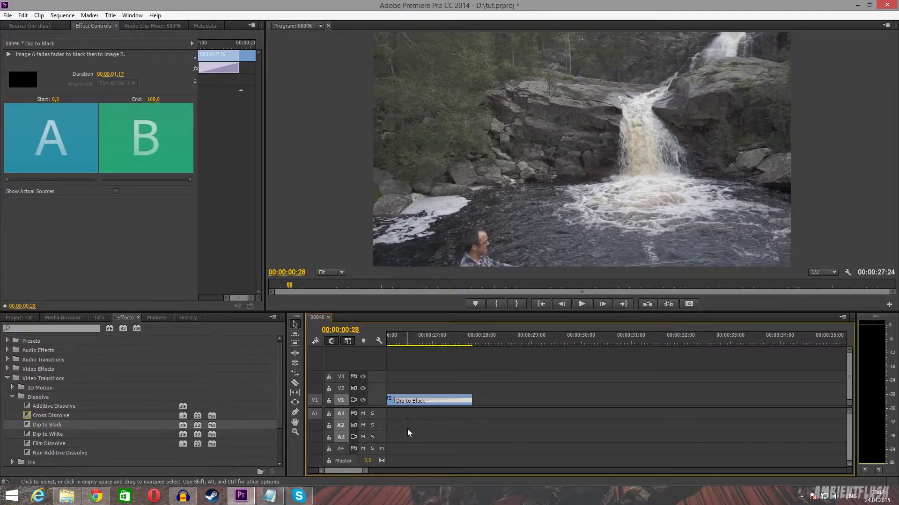
key(minus)
key(minus)
key(minus)
key(minus)
key(minus)
key(minus)
drag(487, 433, 433, 412)
click(410, 402)
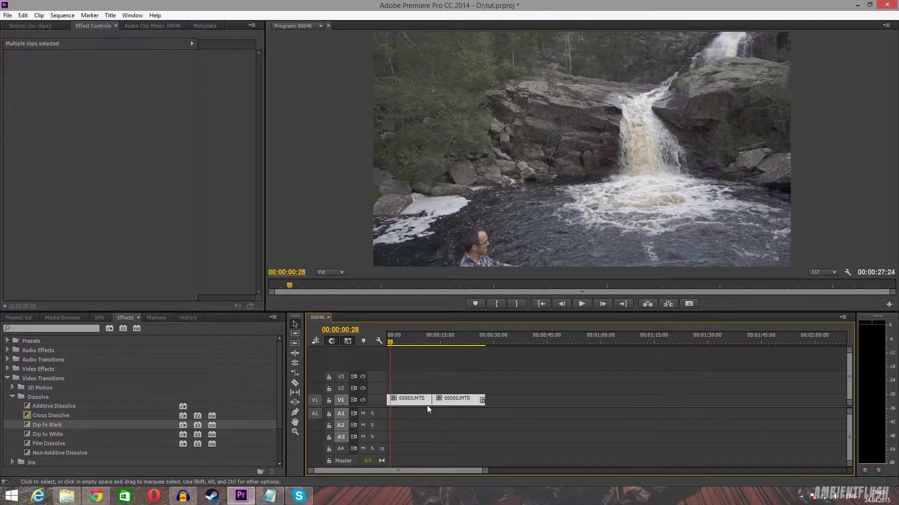
click(413, 383)
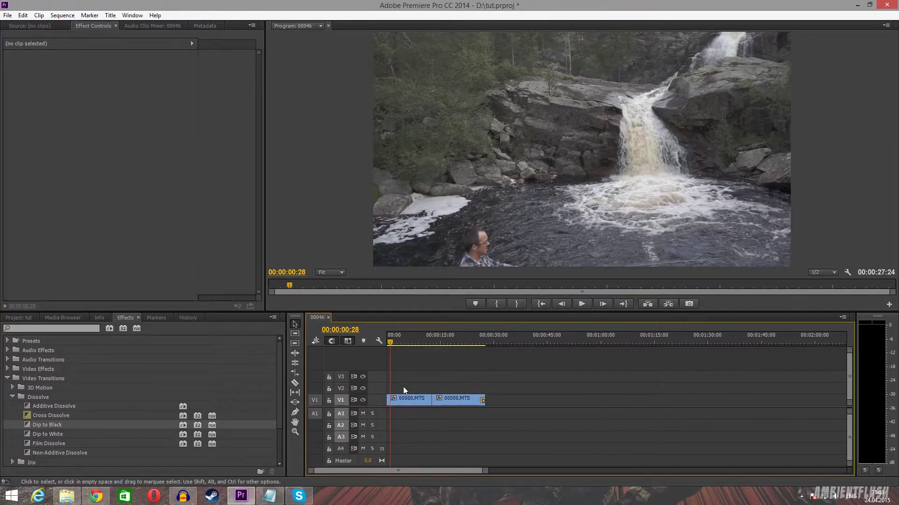
click(421, 401)
click(459, 400)
click(564, 401)
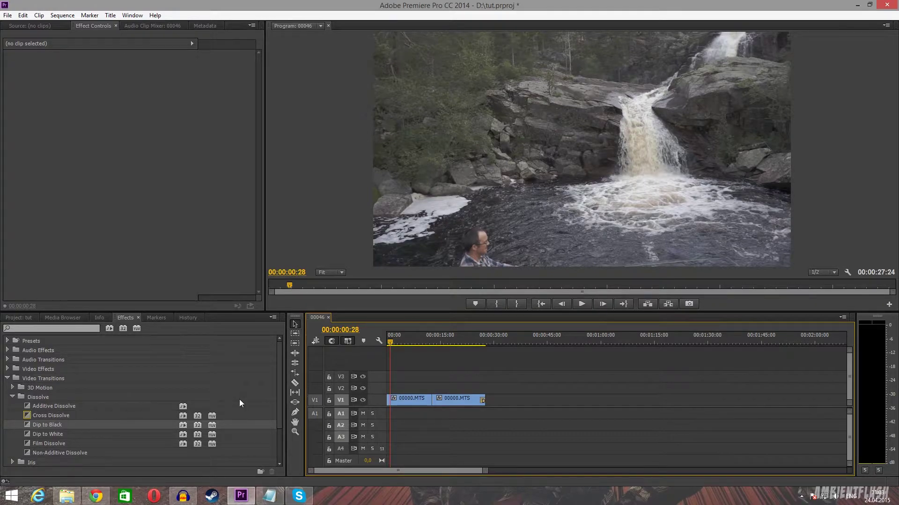
- Switch to Chrome and open the full search page for royalty-free music on the Incompetech site
click(100, 495)
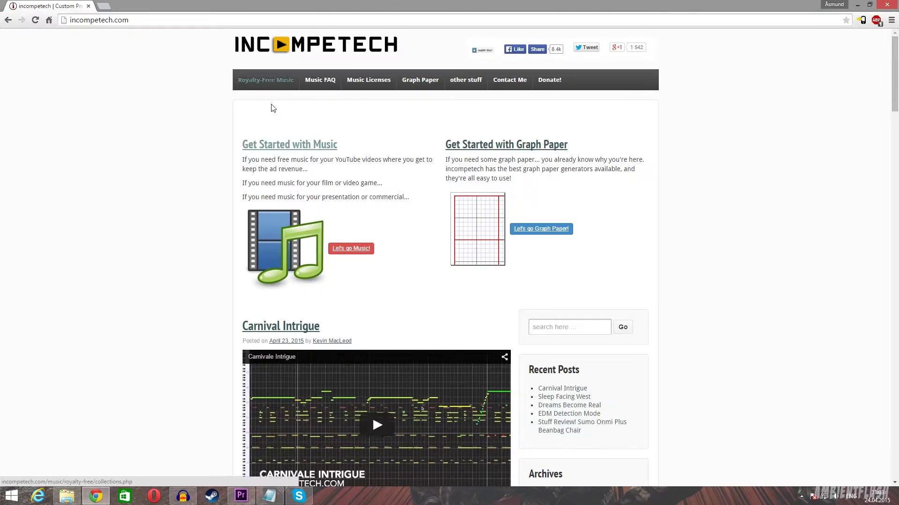
click(270, 81)
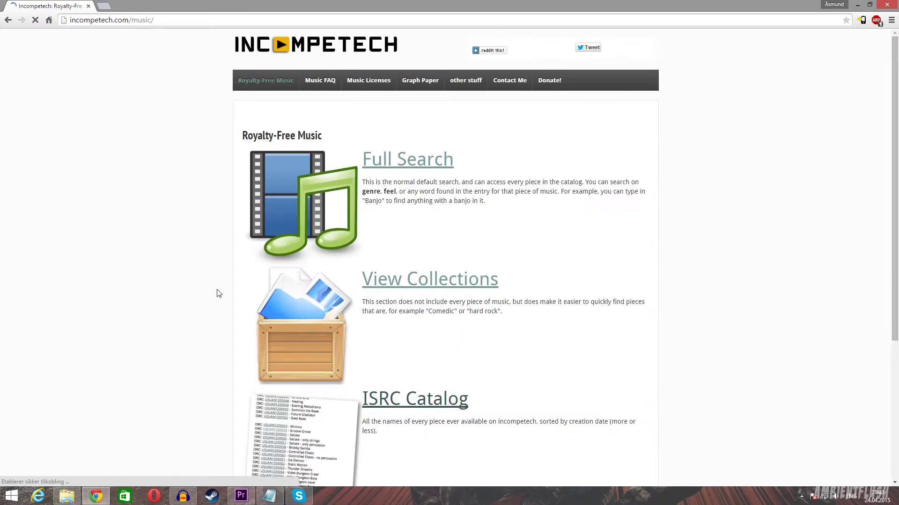
click(366, 167)
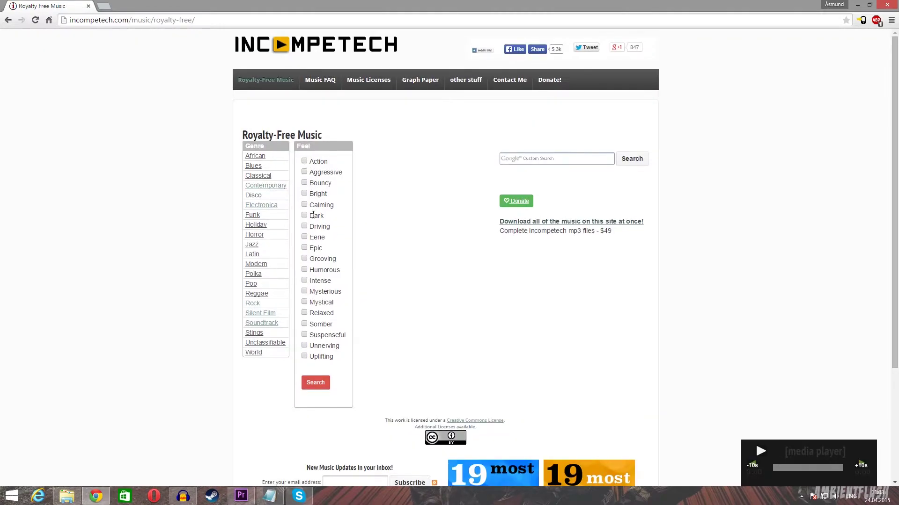
- Search the royalty-free catalogue for music with a Bright feel and look through the tracks
scroll(312, 242, down, 1)
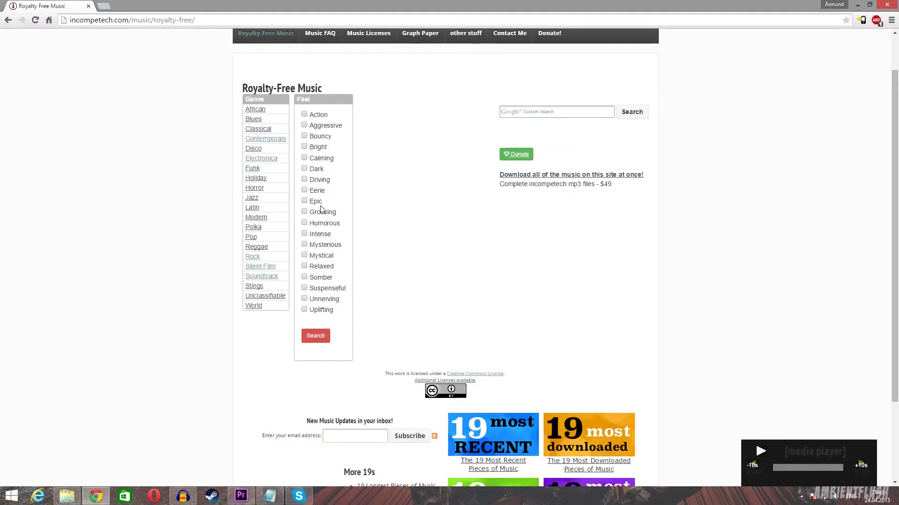
click(315, 335)
scroll(412, 328, down, 4)
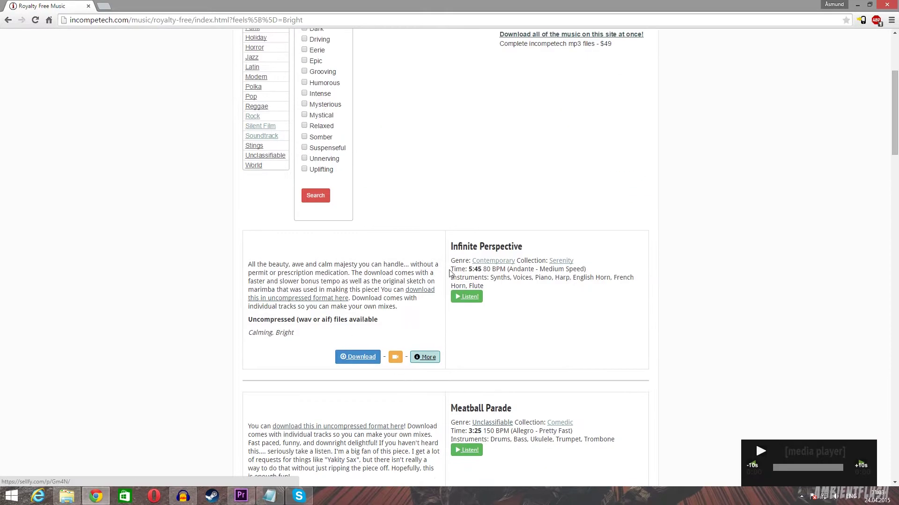
scroll(421, 355, down, 4)
scroll(431, 351, up, 4)
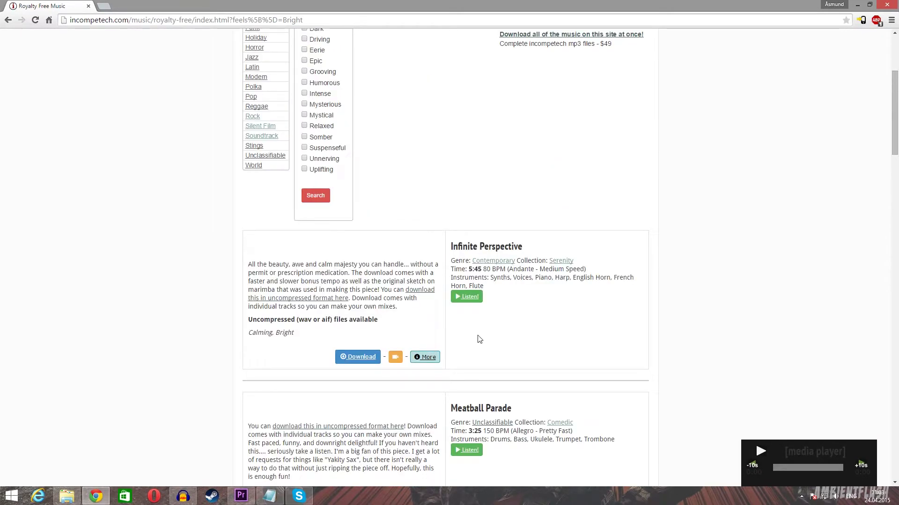
- Listen briefly to the track Infinite Perspective and pause its playback
click(466, 297)
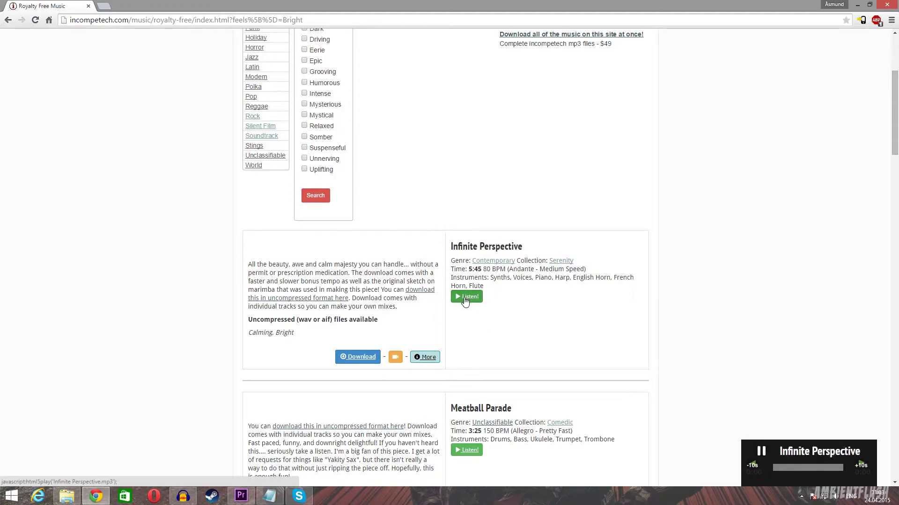
click(761, 453)
scroll(379, 329, down, 1)
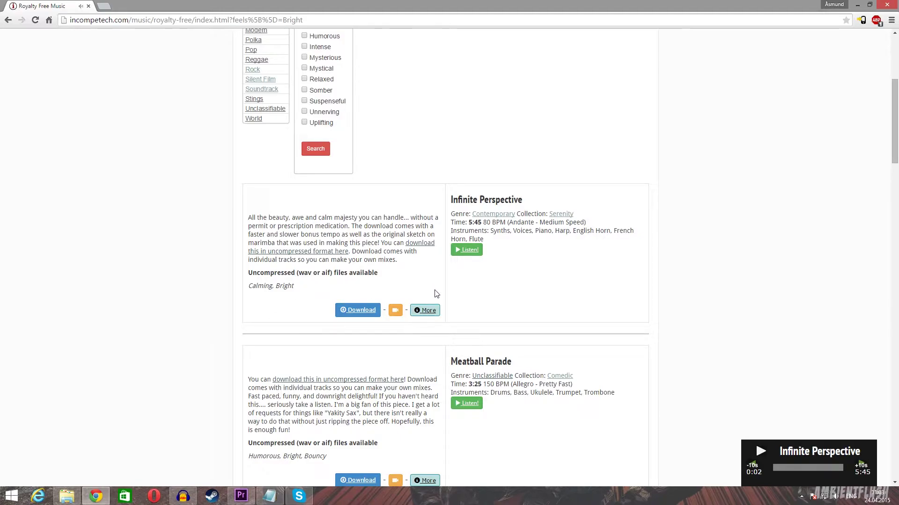
scroll(435, 294, up, 1)
scroll(433, 293, down, 1)
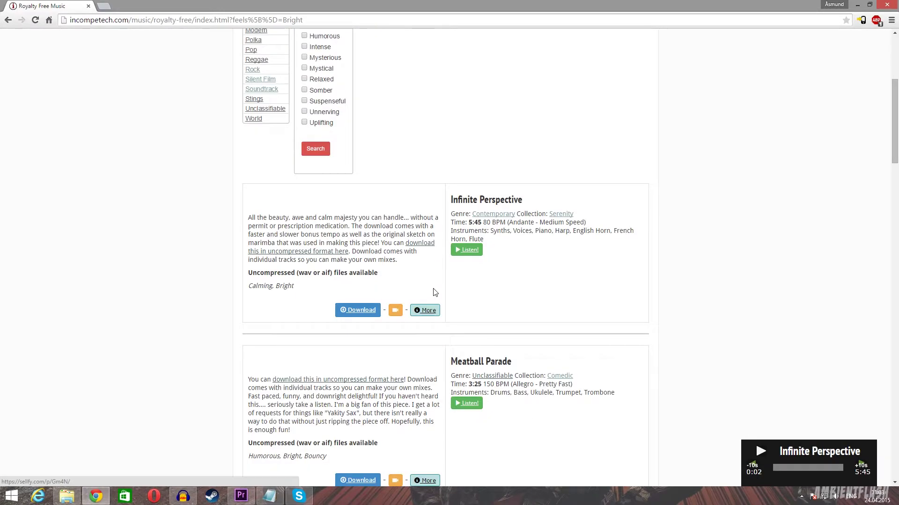
- Show the additional details for Infinite Perspective and examine the attribution text required for the video's credits
click(424, 312)
scroll(403, 295, down, 2)
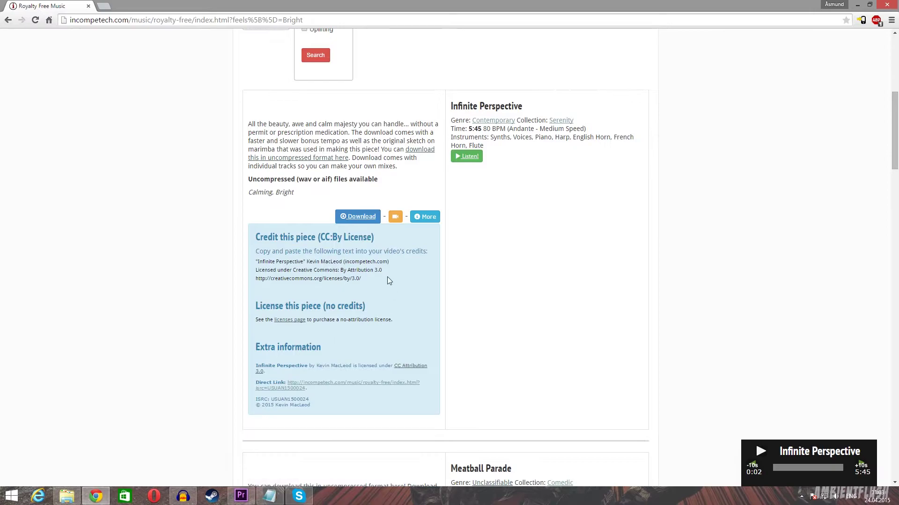
drag(360, 279, 251, 261)
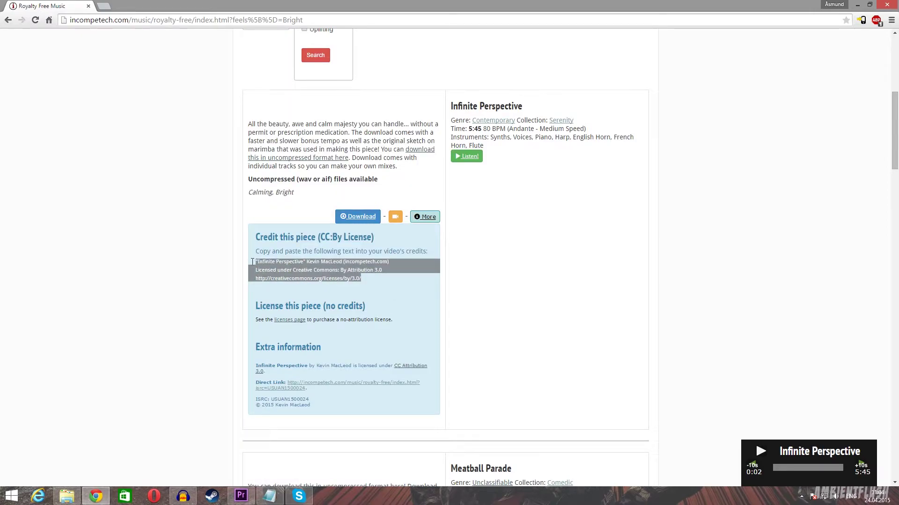
click(368, 280)
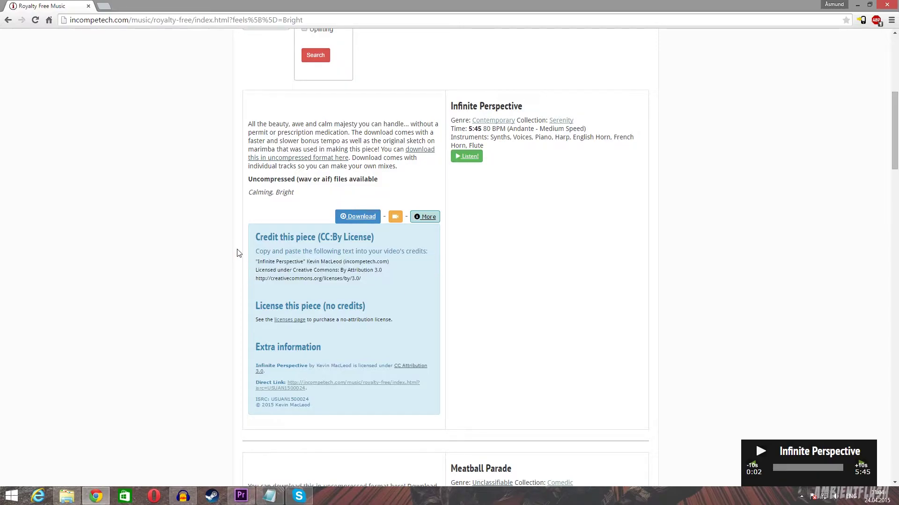
drag(367, 279, 246, 260)
click(148, 253)
scroll(169, 280, up, 7)
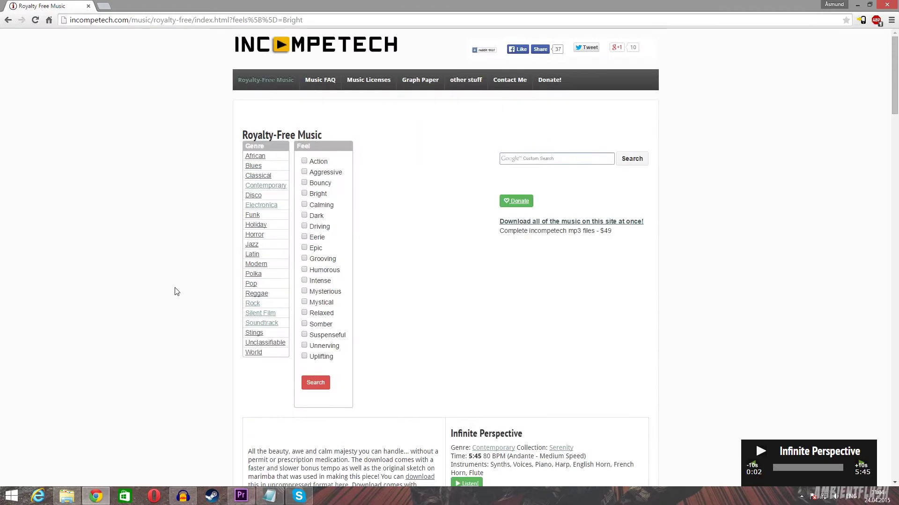
- Open youtube.com in a new browser tab
click(104, 6)
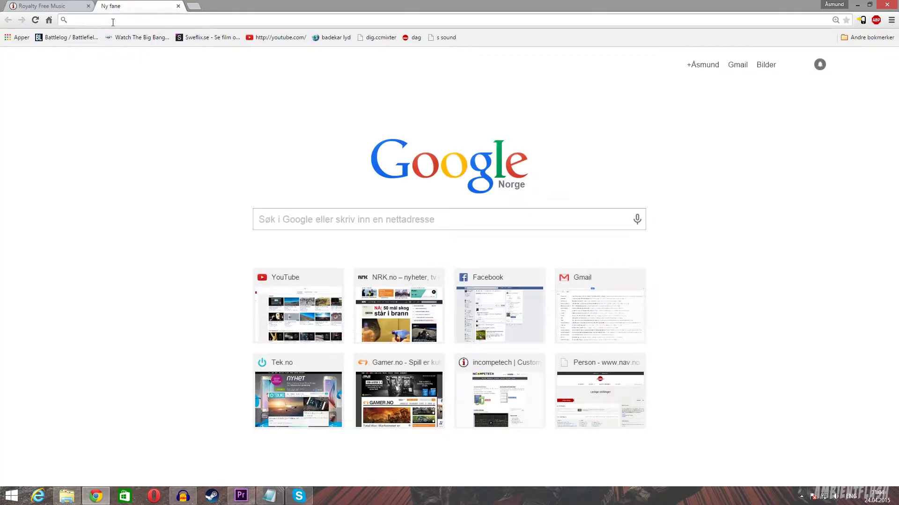
text(youtube.com)
key(Return)
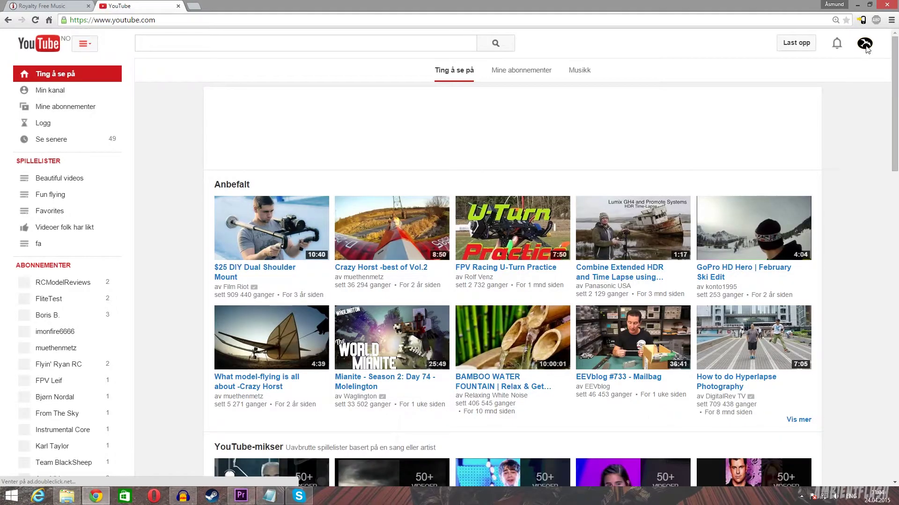
- Open the audio library (Lydbibliotek) in YouTube's creator studio and look at the genre filter options for free music
click(864, 44)
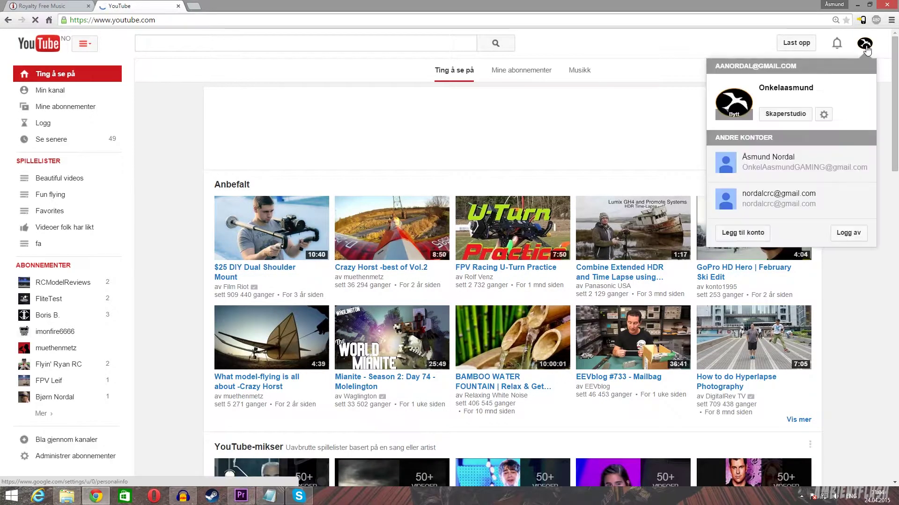
click(786, 117)
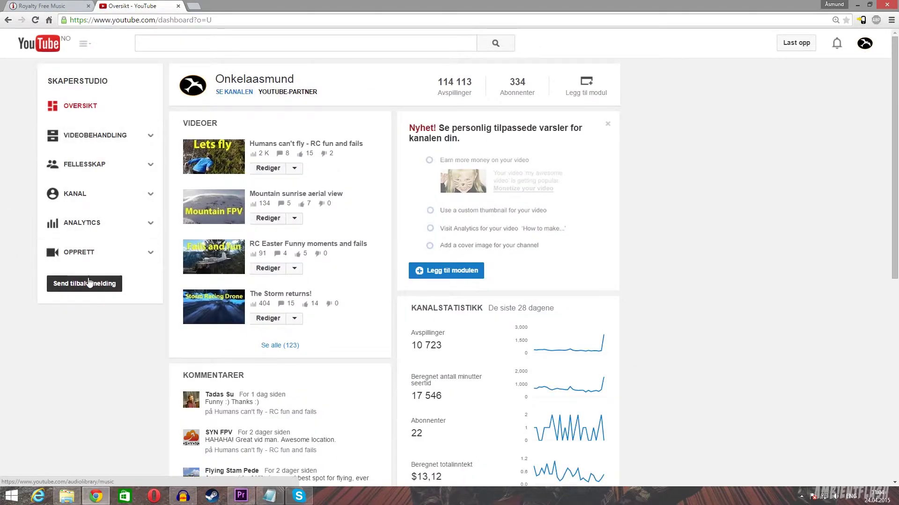
click(75, 255)
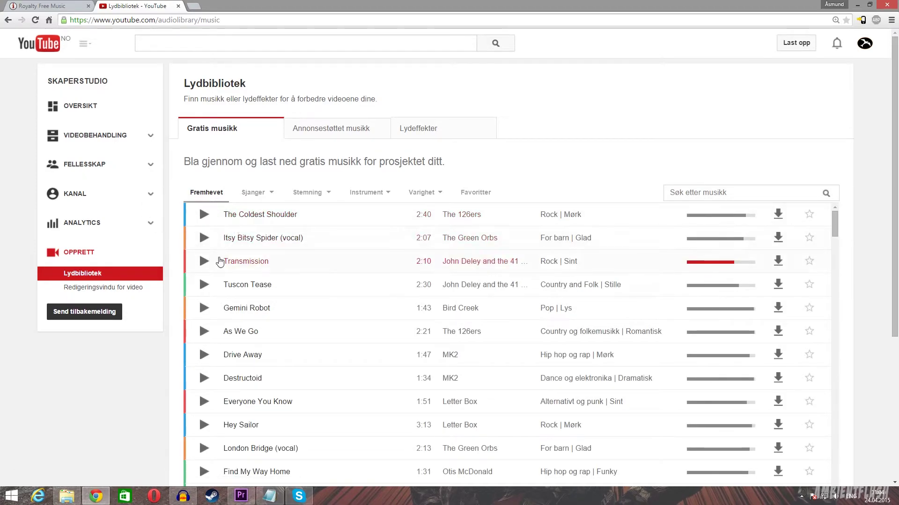
click(265, 200)
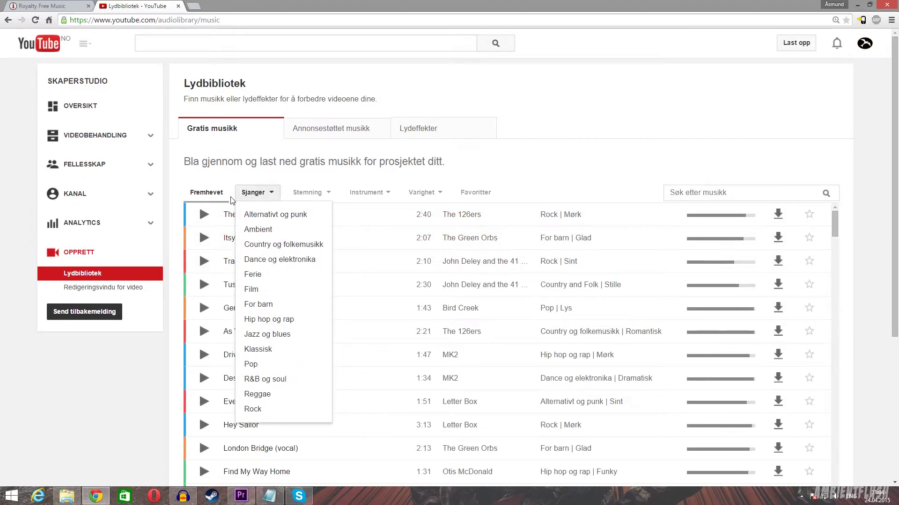
click(509, 180)
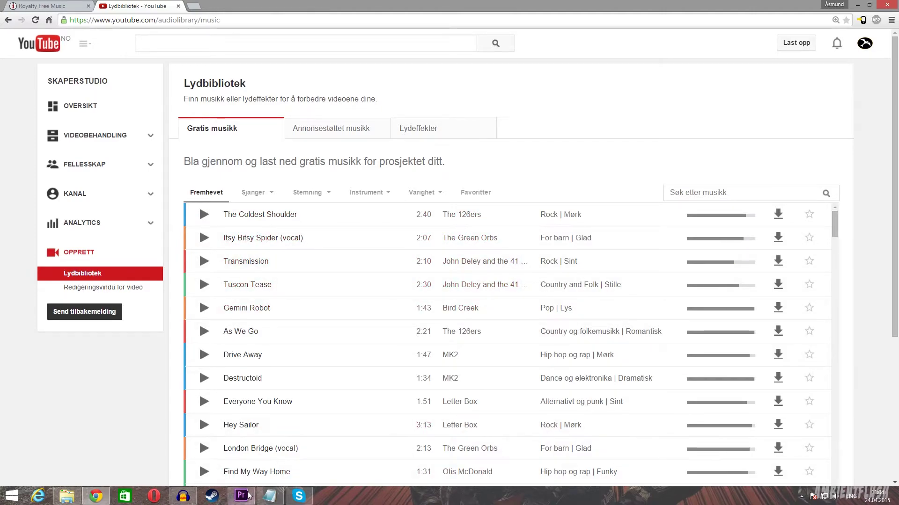
- Import Bushwick Tarantella.mp3 from the Downloads folder in File Explorer into the Premiere Pro project
mouse_move(232, 501)
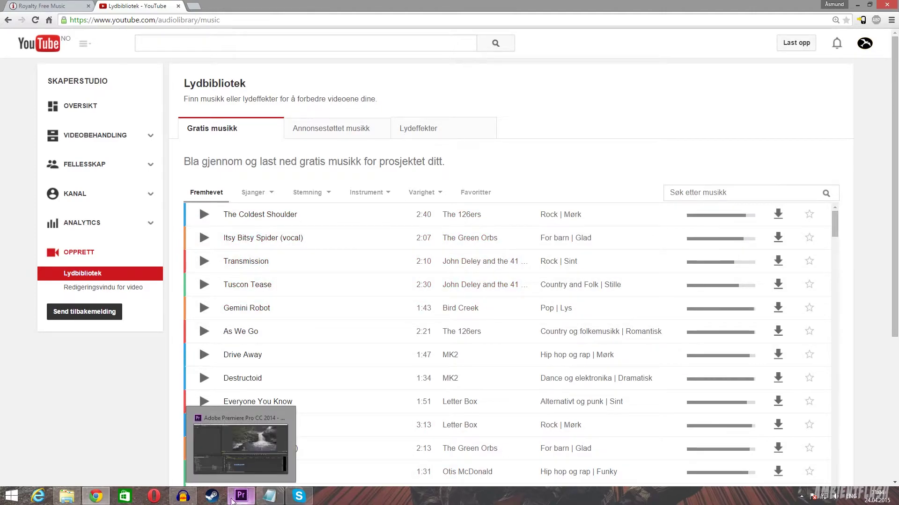
click(67, 496)
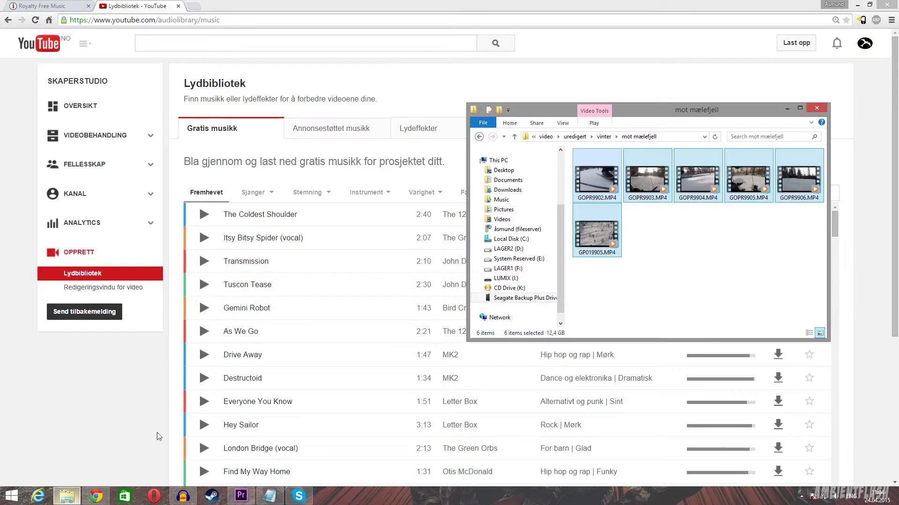
click(505, 190)
drag(824, 161, 827, 315)
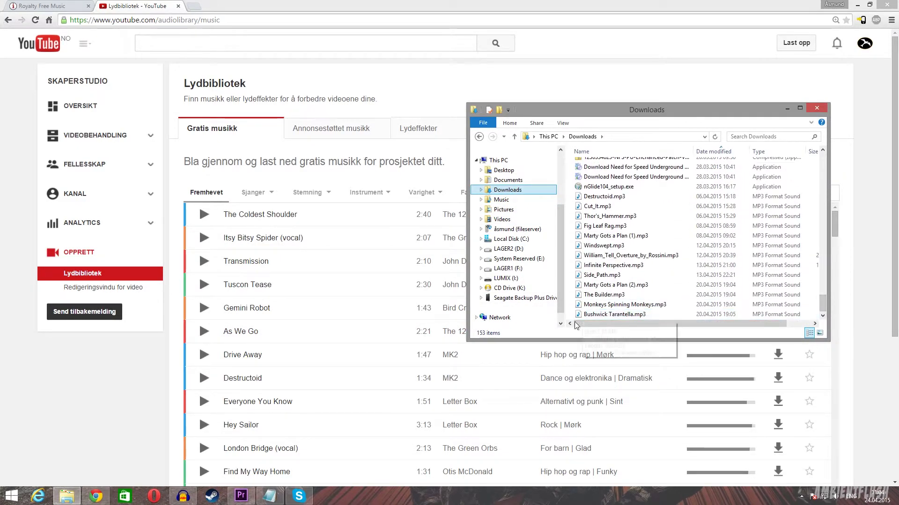
drag(601, 315, 240, 499)
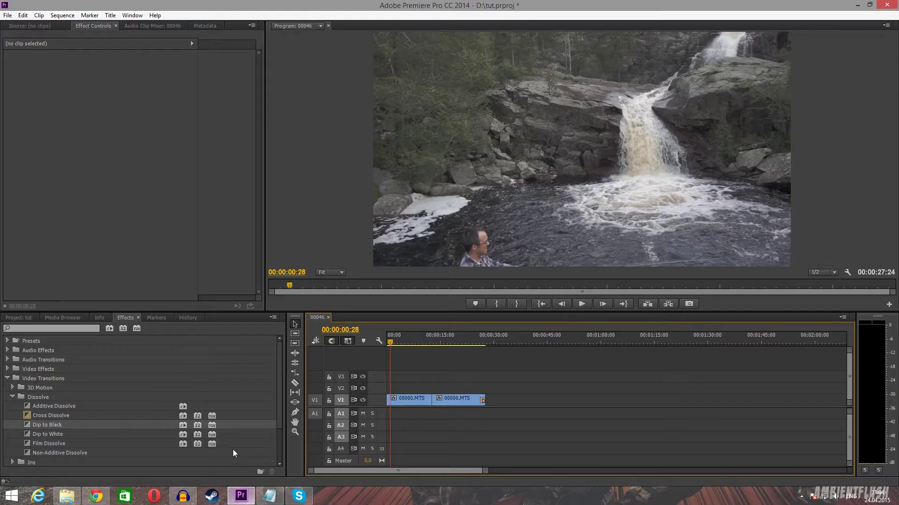
drag(15, 319, 30, 357)
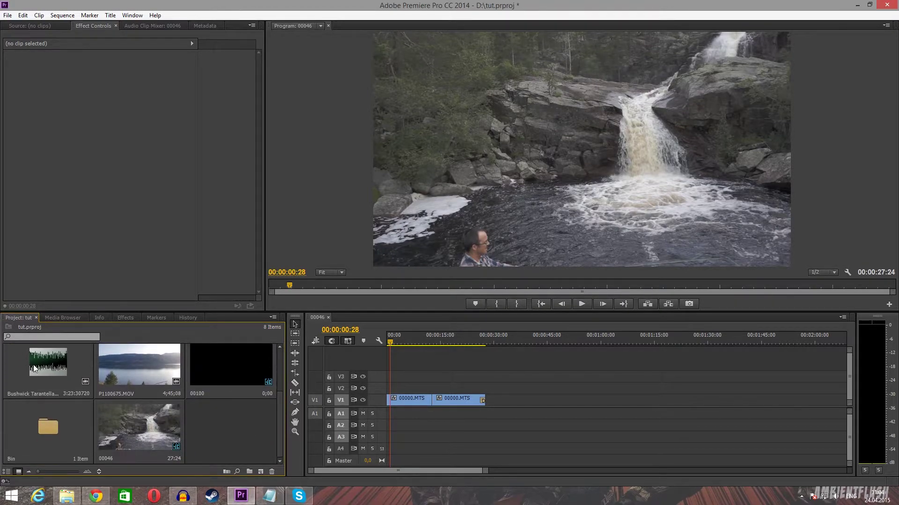
- Place the Bushwick Tarantella music clip on audio track A3 at the start of the sequence
click(49, 366)
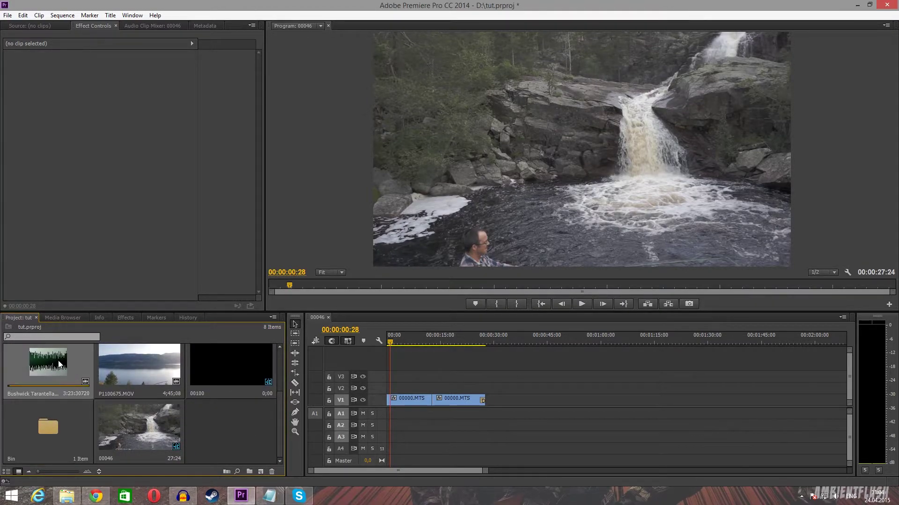
drag(56, 365, 382, 435)
scroll(441, 436, down, 1)
scroll(442, 435, up, 1)
- Mute audio track A3 and enlarge it to show the music's waveform, with the playhead at 00:00:14:13
drag(405, 356, 428, 342)
click(363, 437)
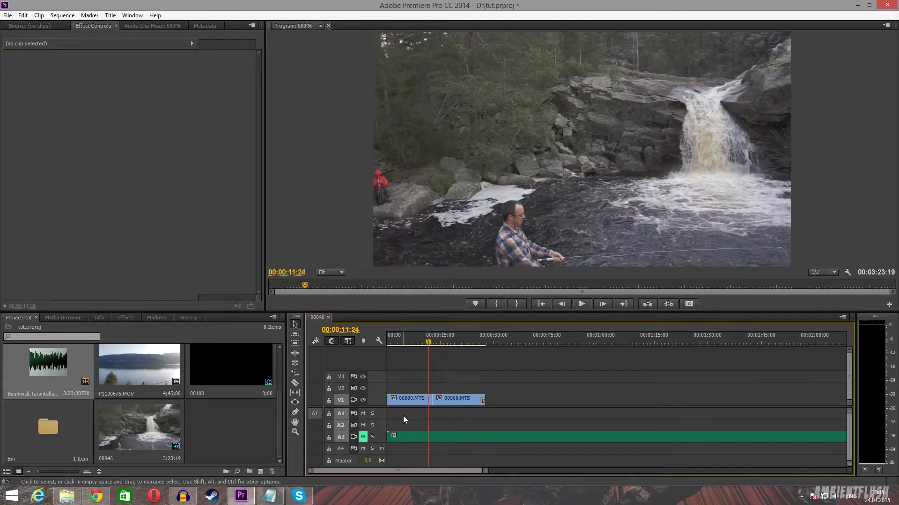
drag(373, 453, 369, 461)
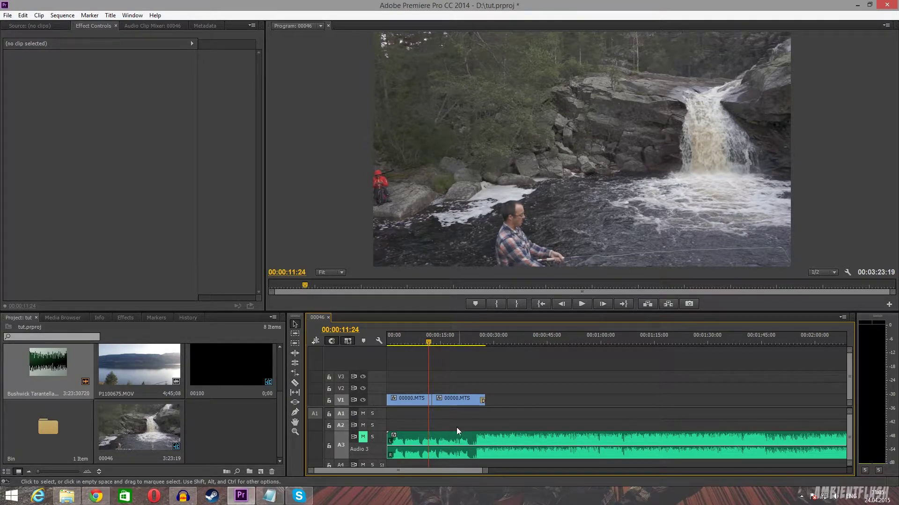
drag(428, 344, 438, 347)
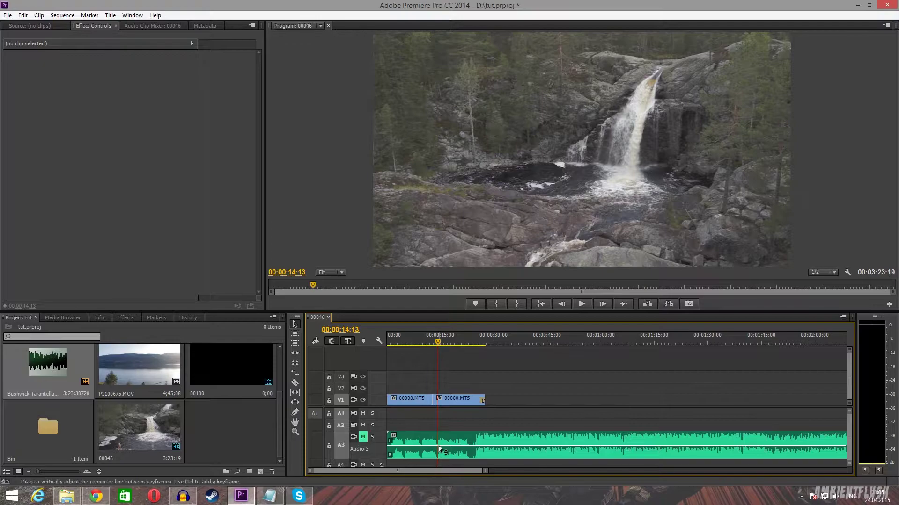
- Move the cut between the two 00000.MTS clips on V1 to line up with the music beat at 00:00:14:16
scroll(437, 444, up, 5)
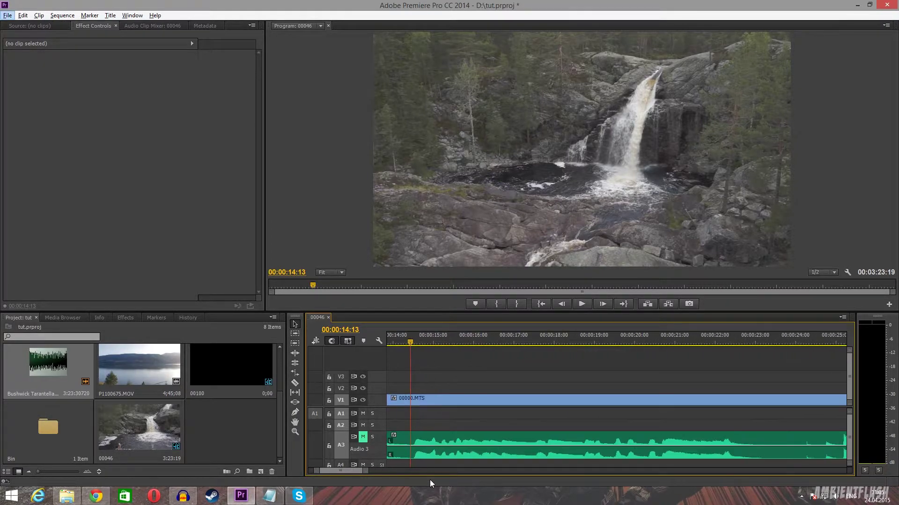
drag(359, 469, 362, 468)
drag(503, 342, 509, 344)
drag(440, 401, 508, 401)
drag(508, 342, 508, 342)
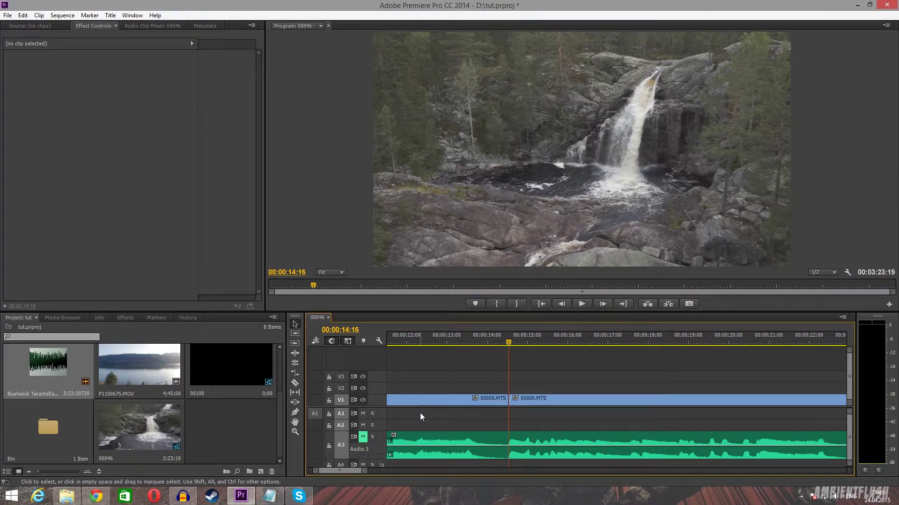
key(minus)
key(minus)
key(minus)
alt+scroll(426, 407, down, 3)
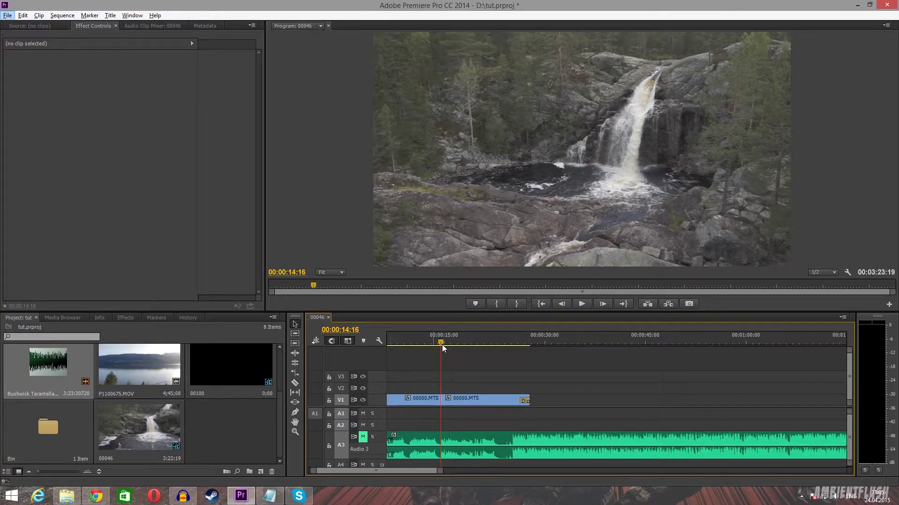
drag(327, 471, 315, 472)
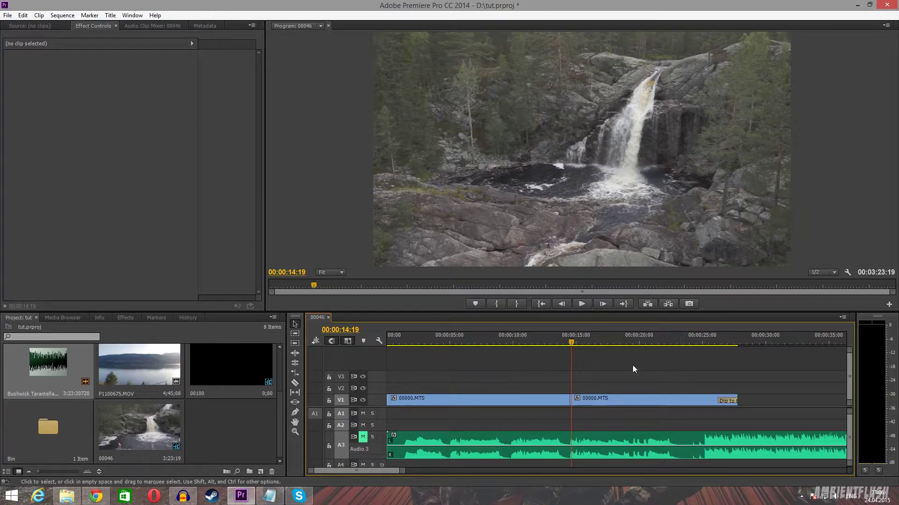
mouse_move(573, 343)
mouse_down()
mouse_move(538, 341)
mouse_move(557, 346)
mouse_up()
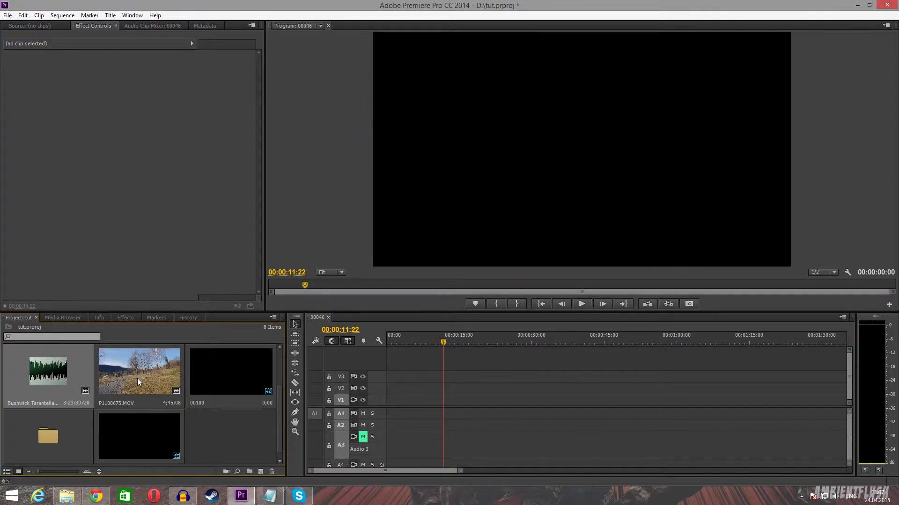
- Place P1100675.MOV at the start of the empty sequence and change the sequence settings to match the clip
drag(136, 378, 384, 408)
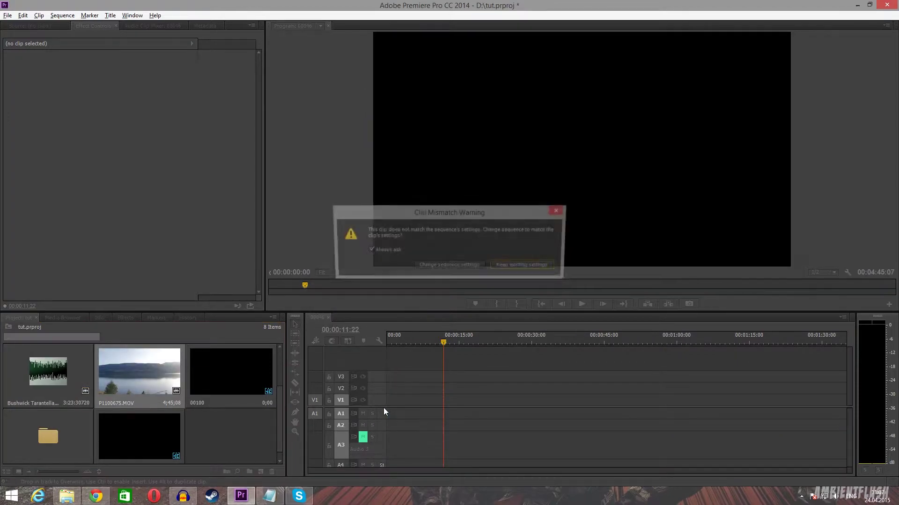
click(447, 266)
- Open the Sequence Settings and examine the timebase and frame size, leaving them as they are
click(77, 16)
click(71, 26)
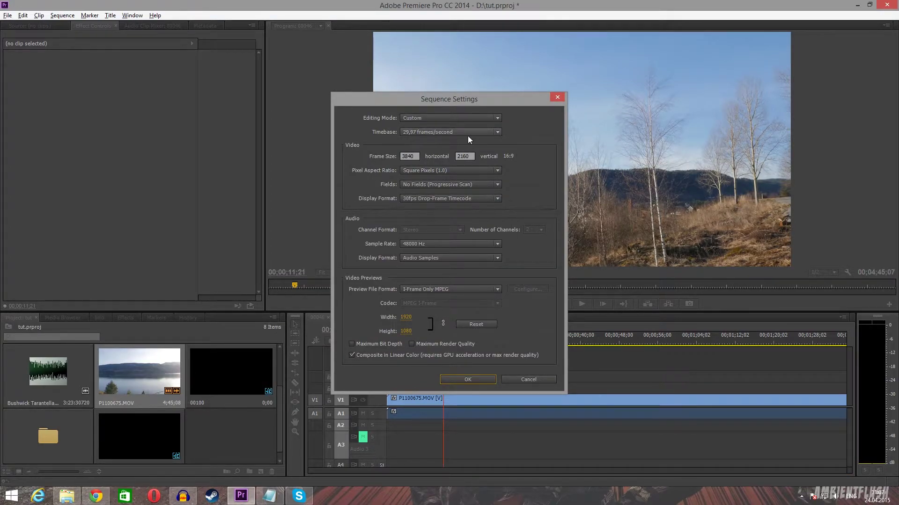
drag(432, 98, 426, 79)
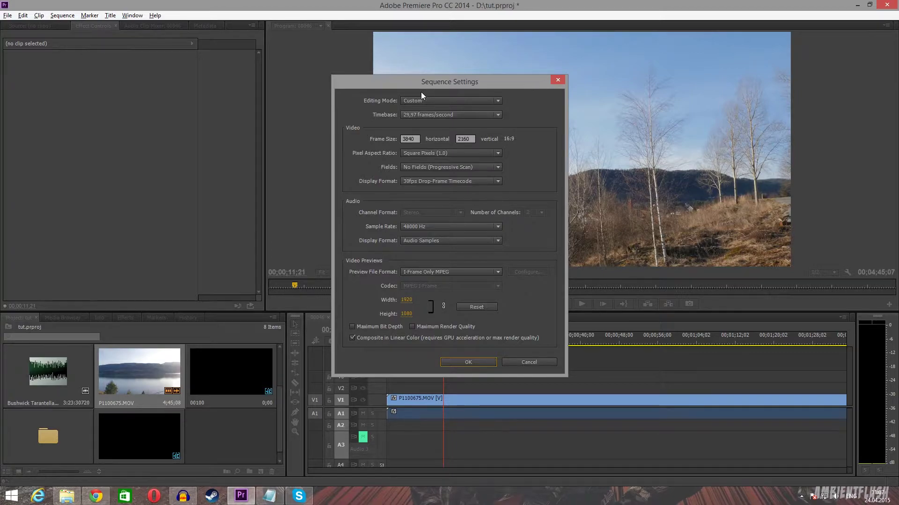
drag(424, 83, 396, 71)
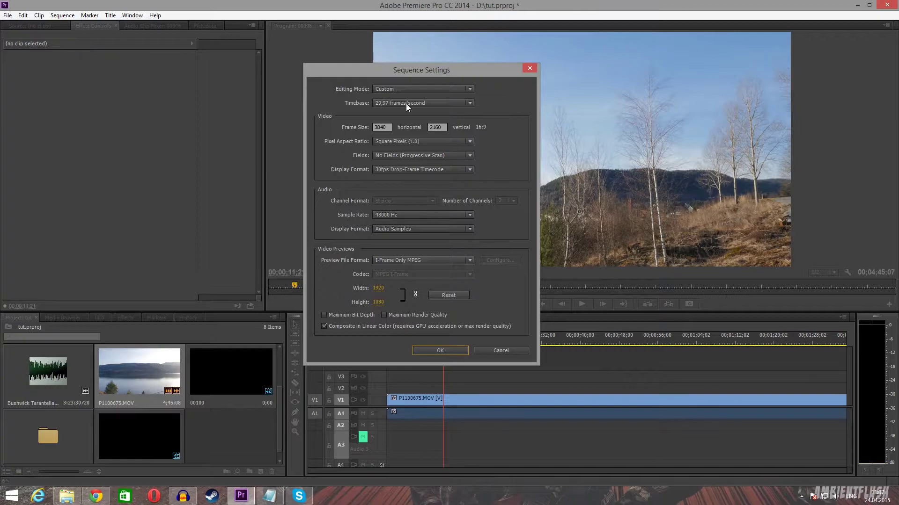
drag(408, 71, 397, 71)
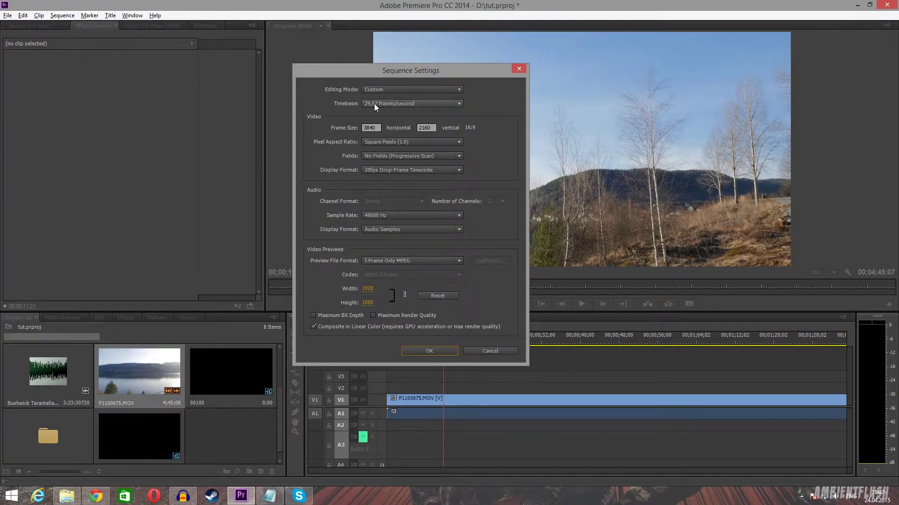
click(375, 103)
click(395, 74)
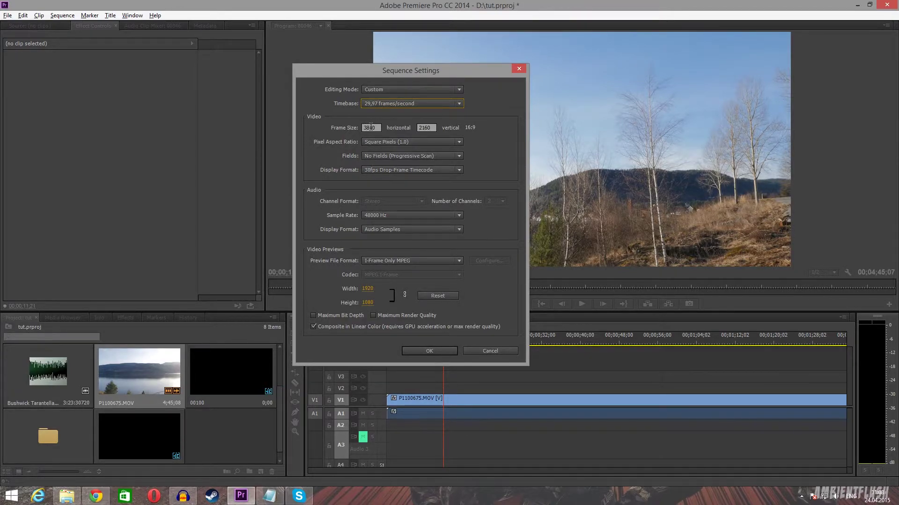
click(519, 70)
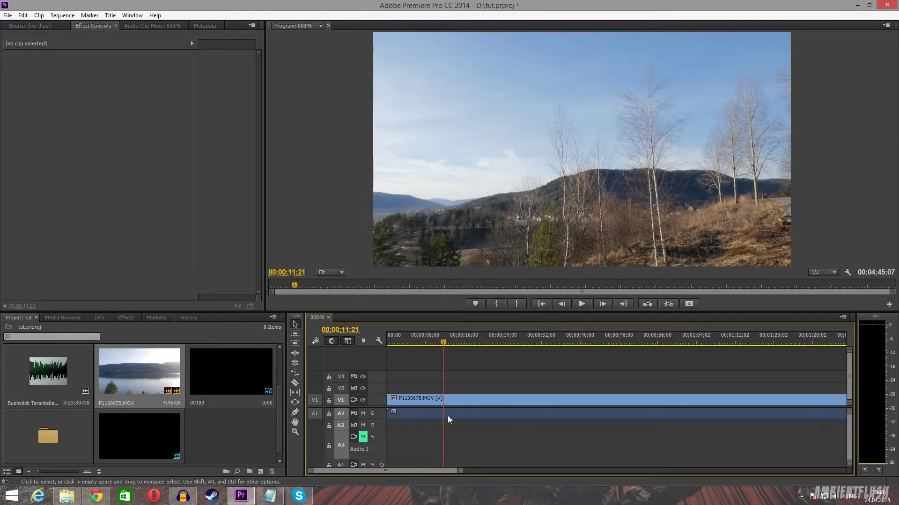
- Unlink the audio of P1100675.MOV from its video and delete the audio from track A1
click(445, 399)
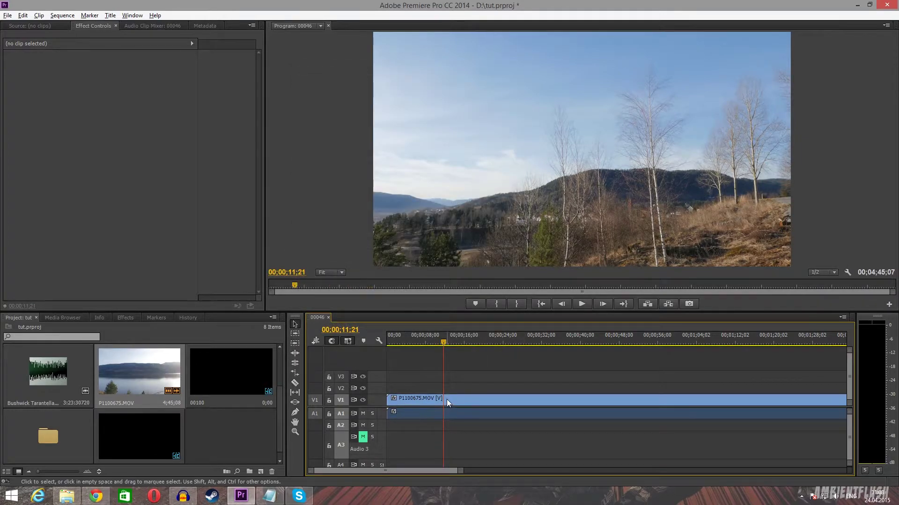
click(446, 400)
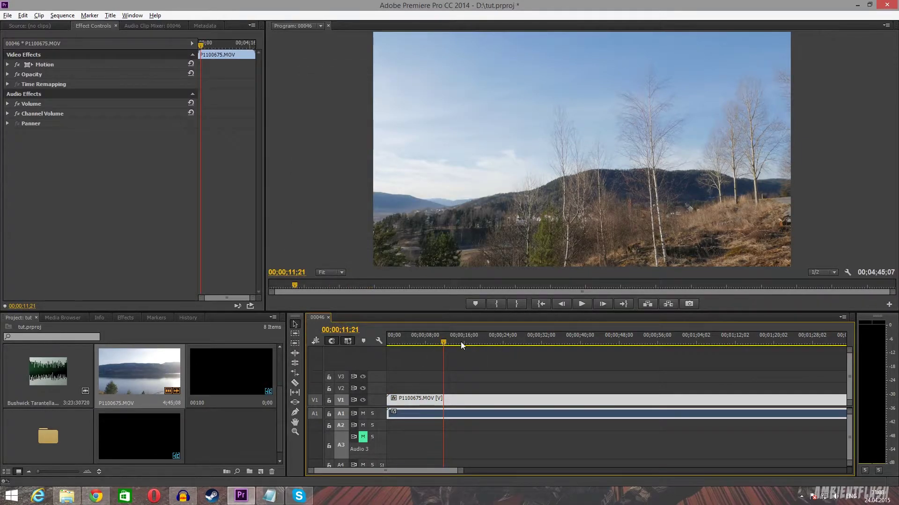
drag(443, 341, 451, 345)
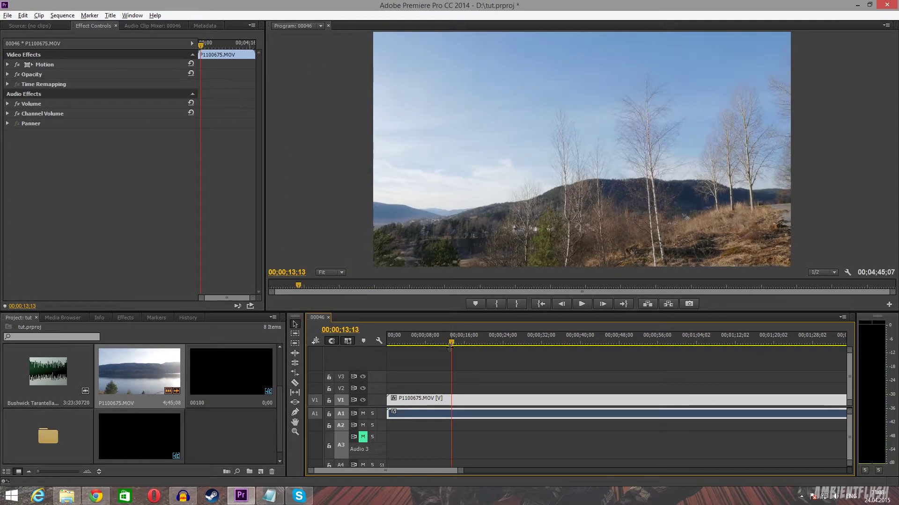
right_click(467, 400)
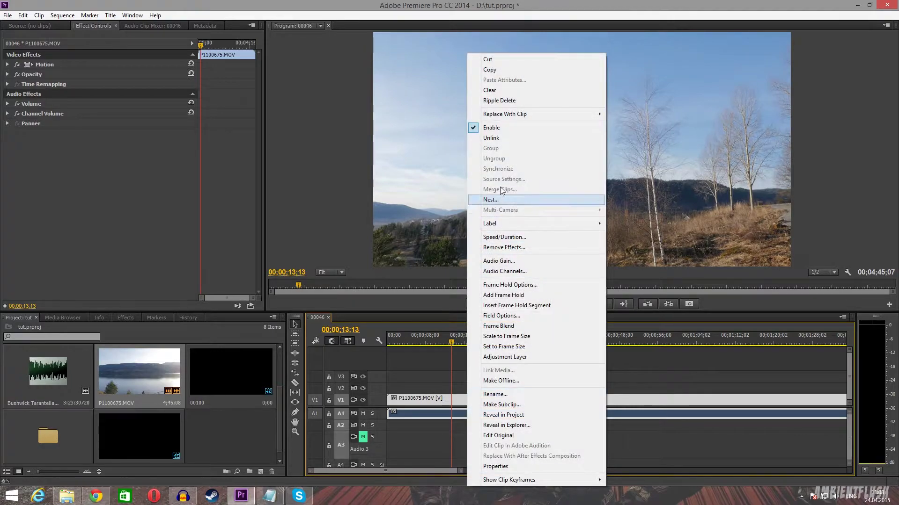
click(486, 138)
click(481, 409)
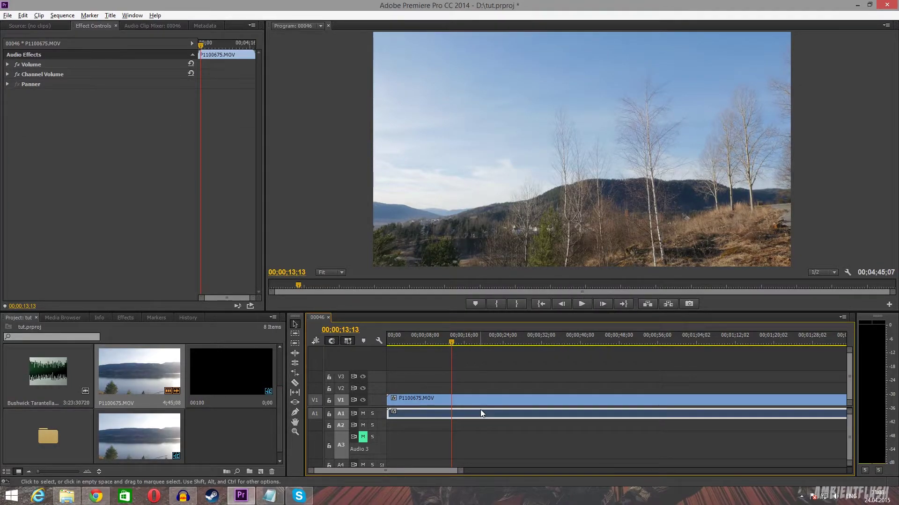
key(Delete)
- Set the playhead to 00;02;11;19 and expand the Motion properties of the P1100675.MOV clip in the effect controls
drag(448, 344, 715, 379)
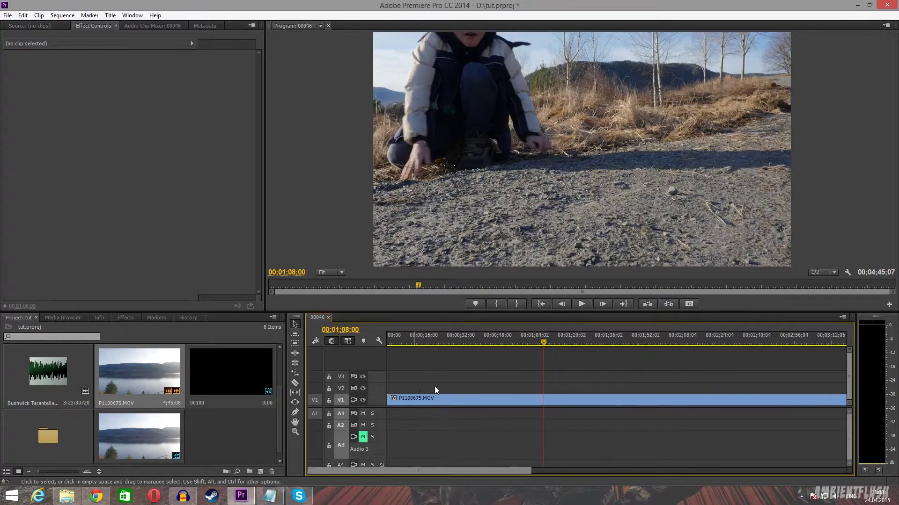
key(minus)
key(minus)
key(minus)
click(438, 340)
drag(438, 340, 484, 358)
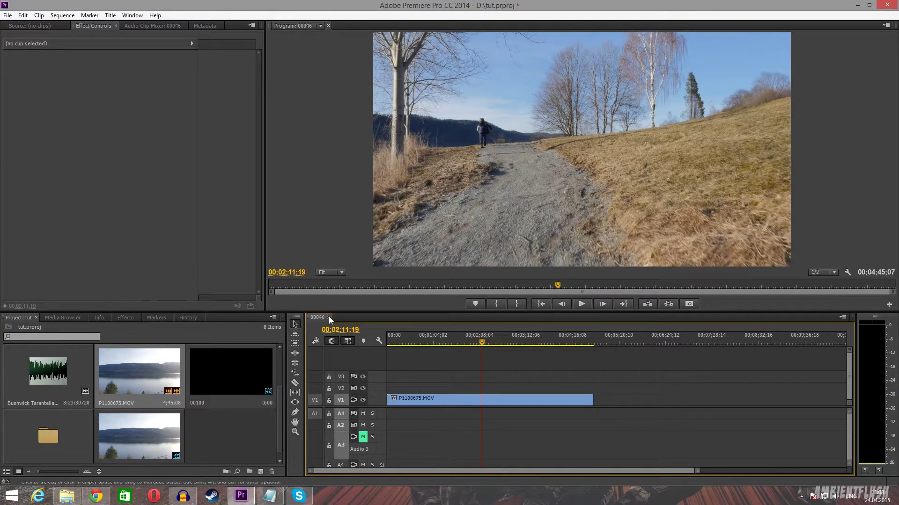
click(466, 398)
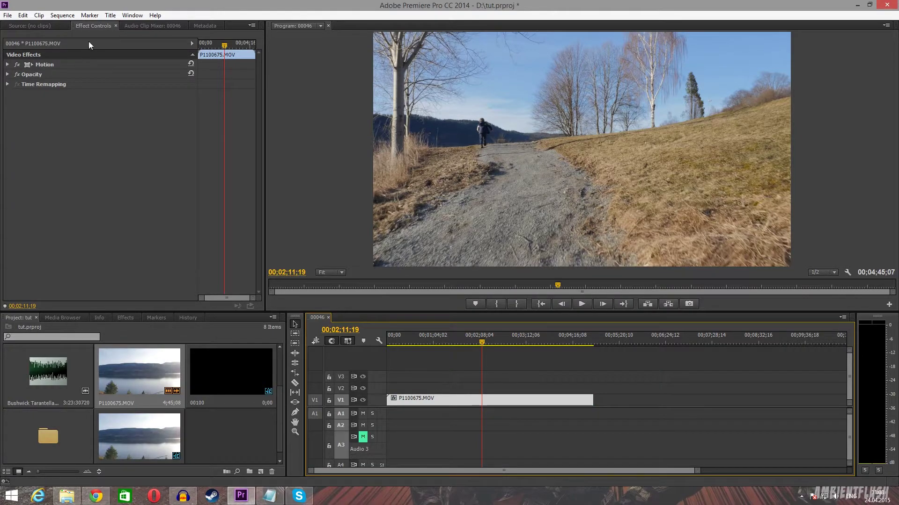
click(95, 27)
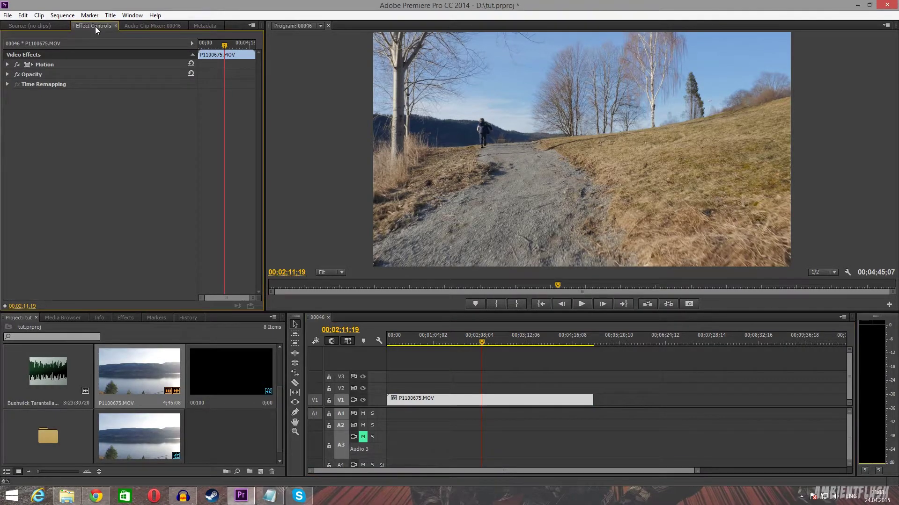
click(8, 65)
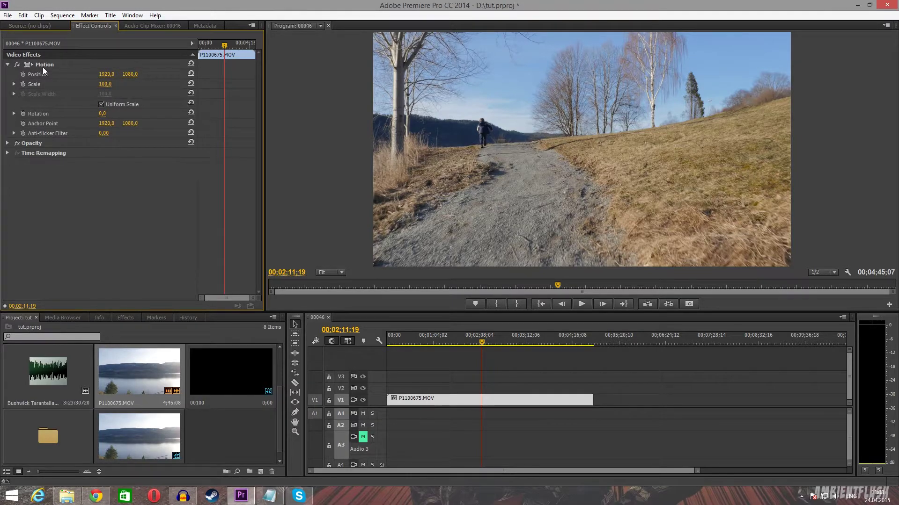
- Try a Scale of 150 on the P1100675.MOV clip and return it to 100
click(105, 84)
text(150)
key(Return)
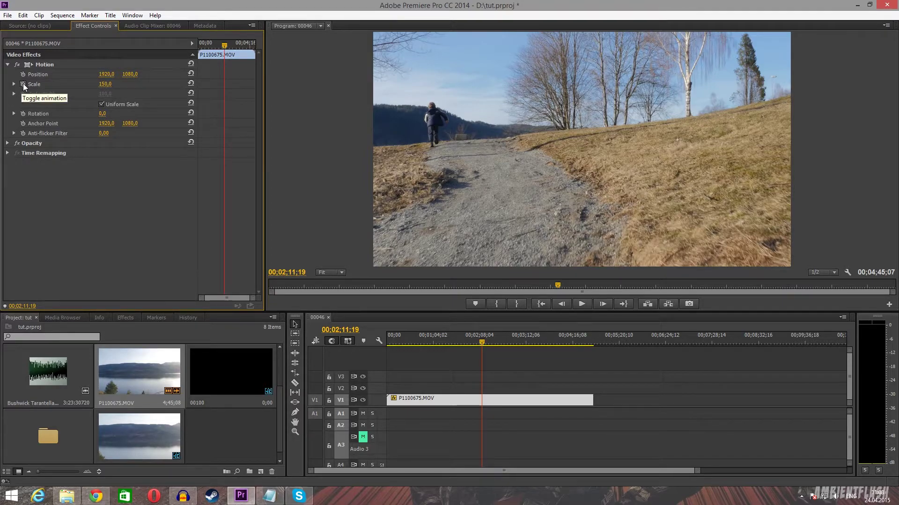
click(109, 84)
text(100)
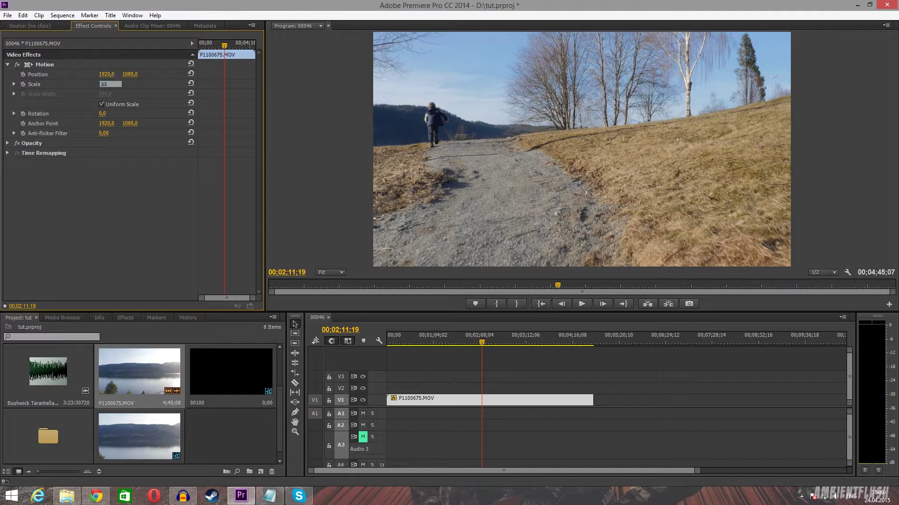
key(Return)
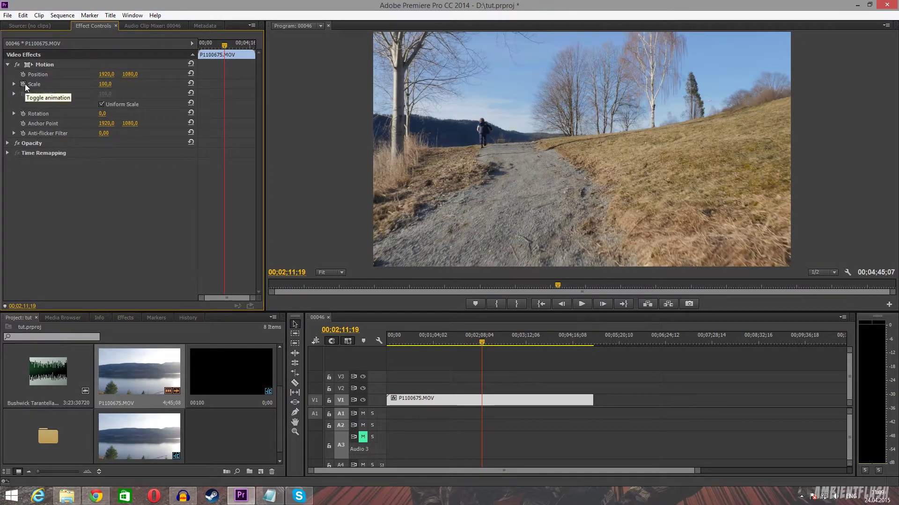
- Turn on Scale animation at 00;02;11;19 and set this first keyframe to 150
click(24, 83)
click(111, 83)
key(Return)
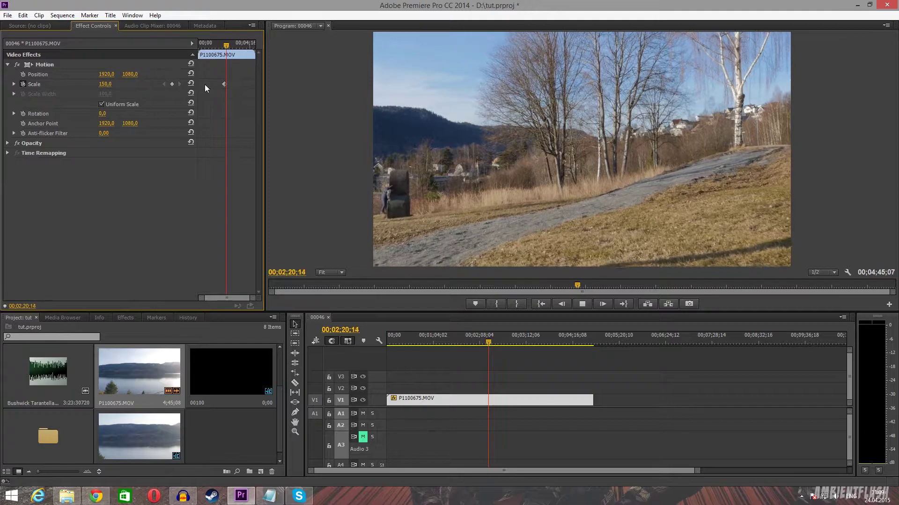
- Add a second Scale keyframe at 00;02;20;29 with a value of 100
key(space)
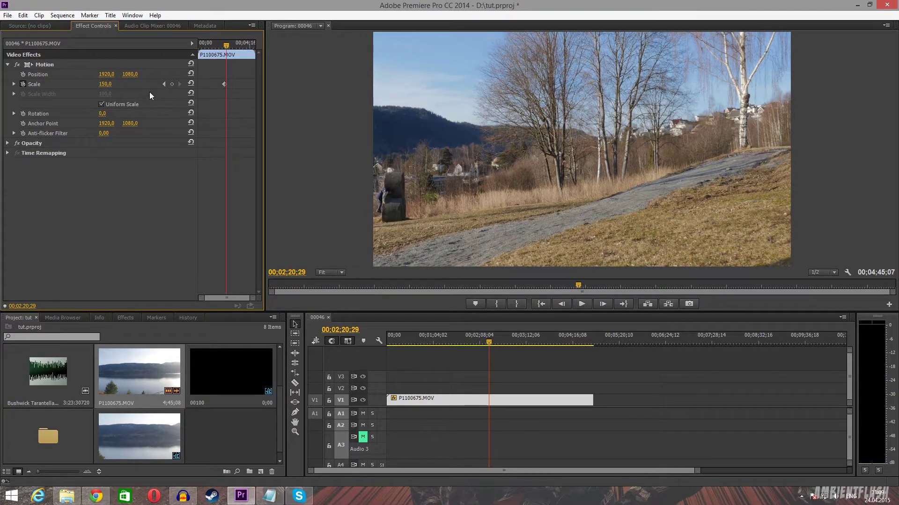
click(171, 85)
click(104, 84)
text(100)
key(Return)
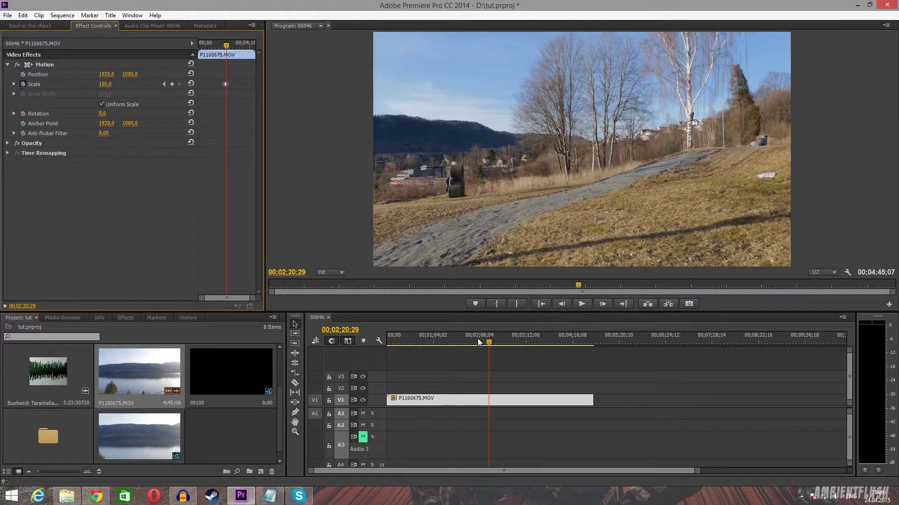
- Play the clip from the first Scale keyframe past the second one to check the zoom-out animation
click(164, 84)
click(177, 83)
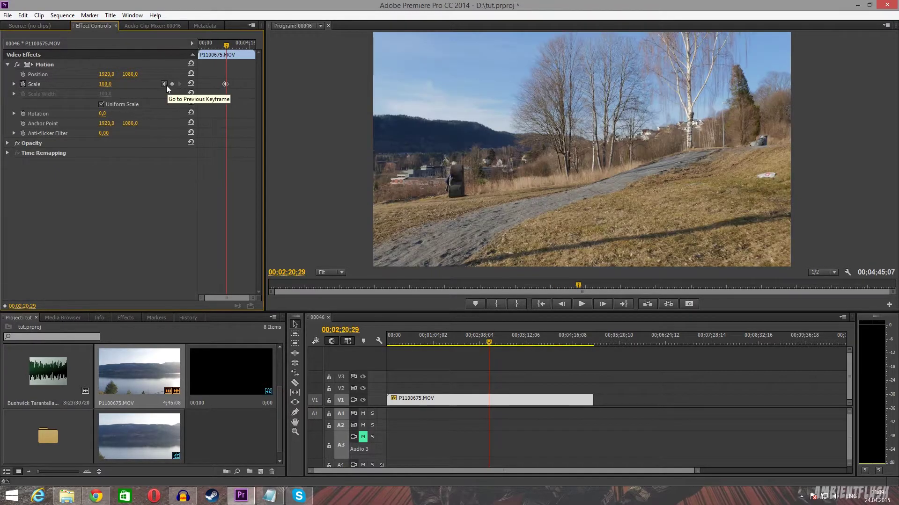
click(164, 84)
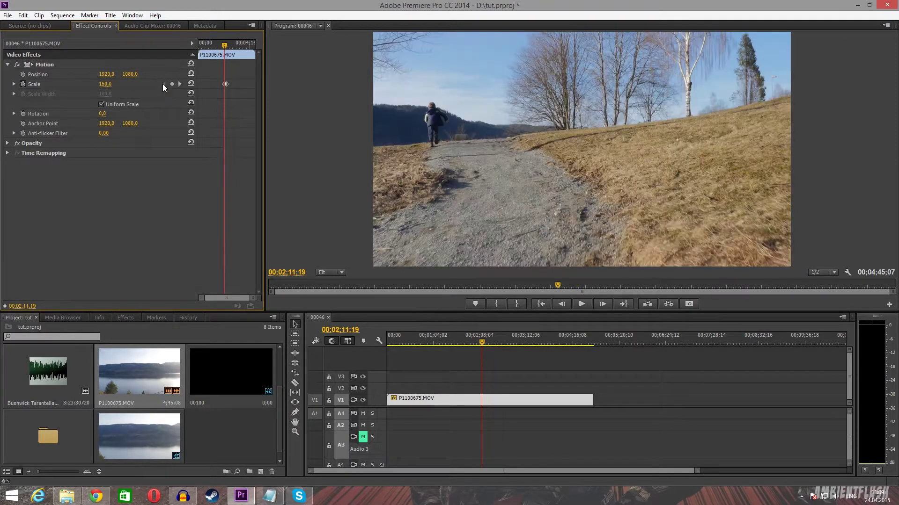
key(space)
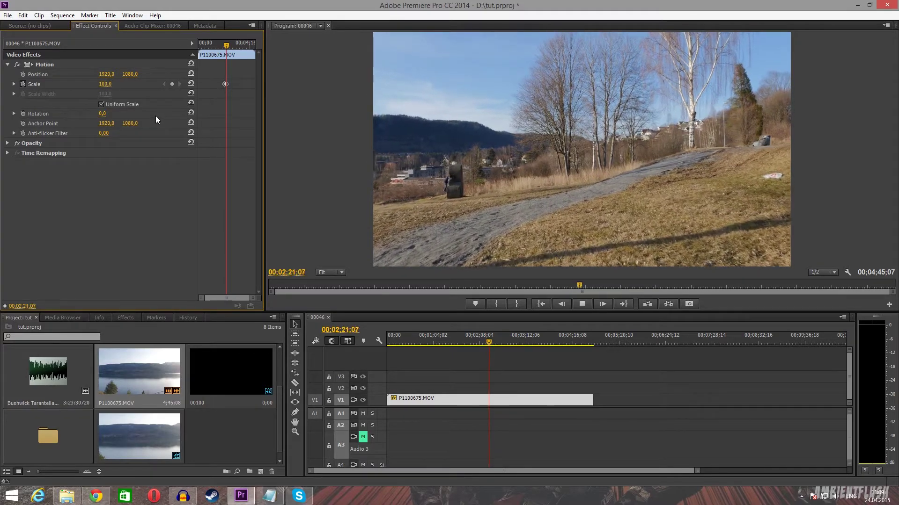
key(space)
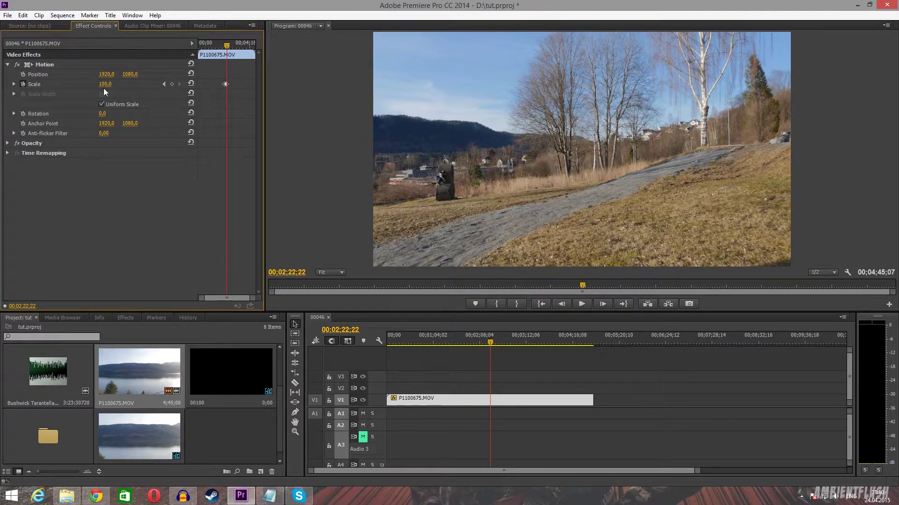
- Go back to the first Scale keyframe at 00;02;11;19 and set its value to 120
click(164, 85)
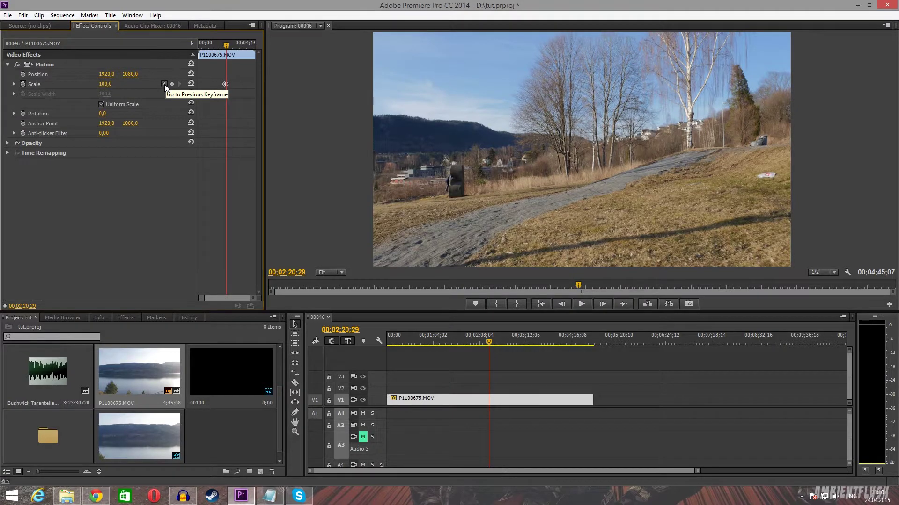
click(165, 85)
click(106, 84)
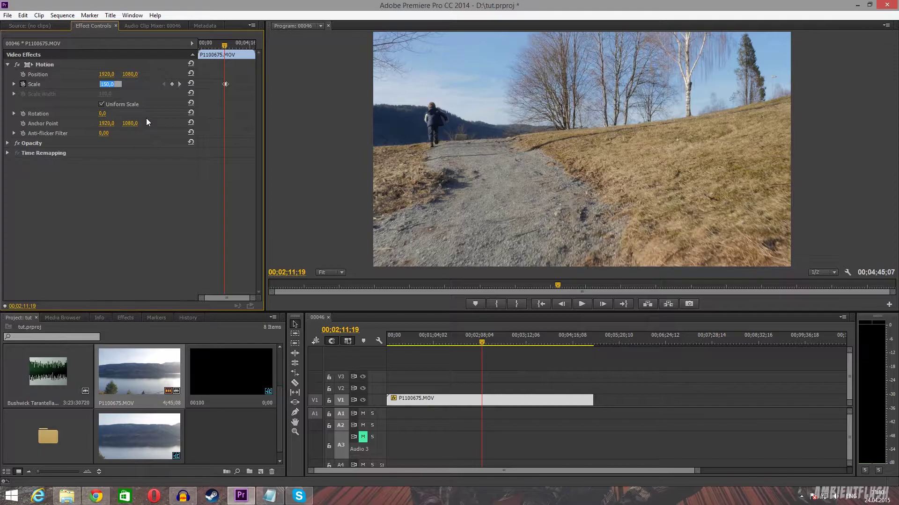
text(120)
key(Return)
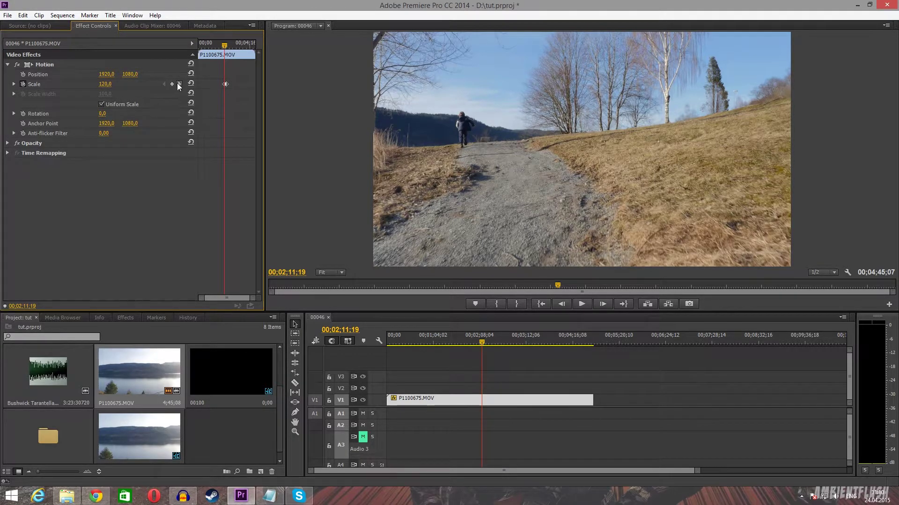
- Play the clip from the first Scale keyframe to check the zoom-out that starts at 120
key(space)
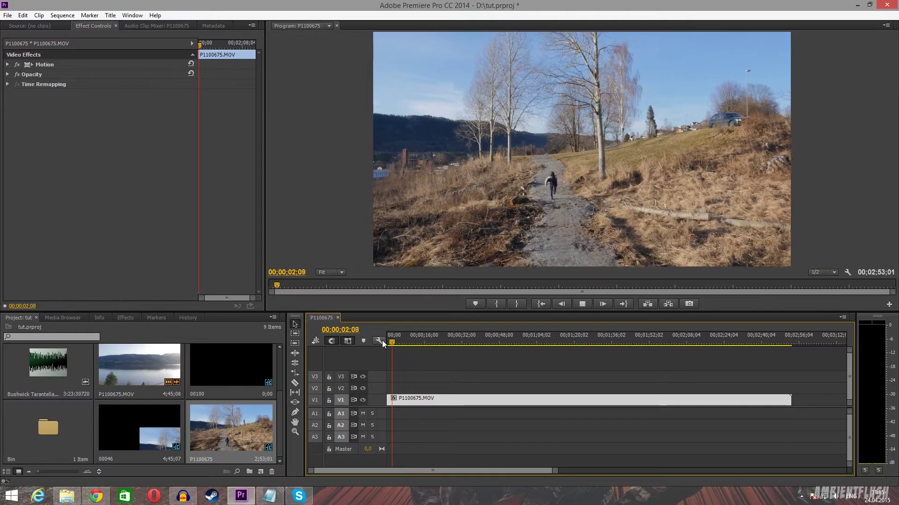
- Stop playback of the P1100675 sequence at 00;00;02;29 and set the clip's Scale to 150
key(space)
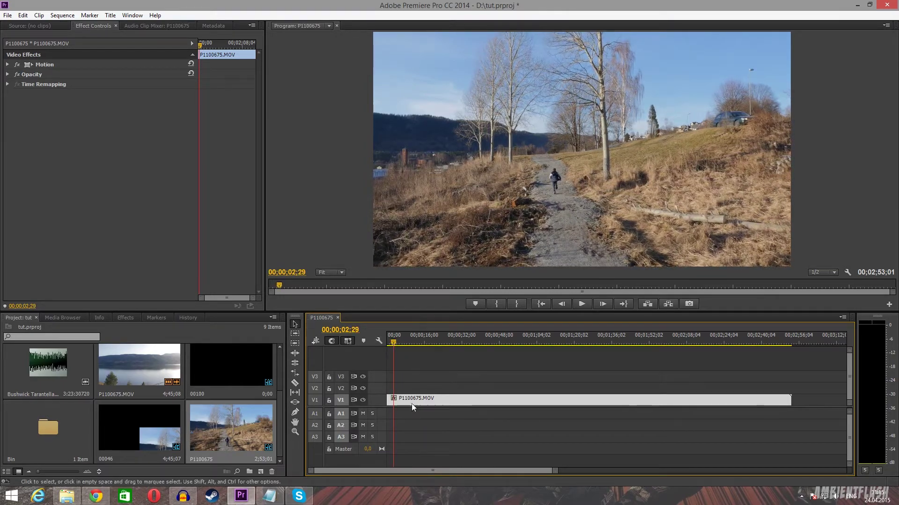
click(7, 65)
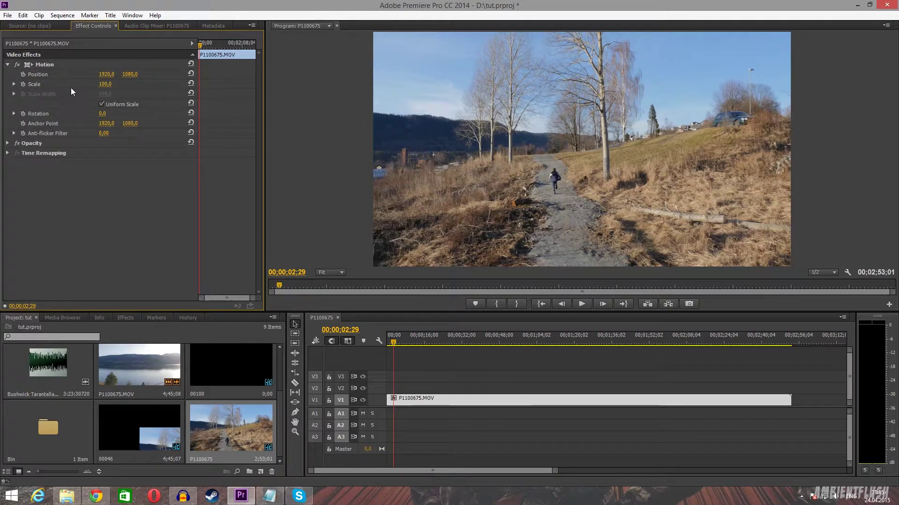
click(110, 84)
text(150)
key(Return)
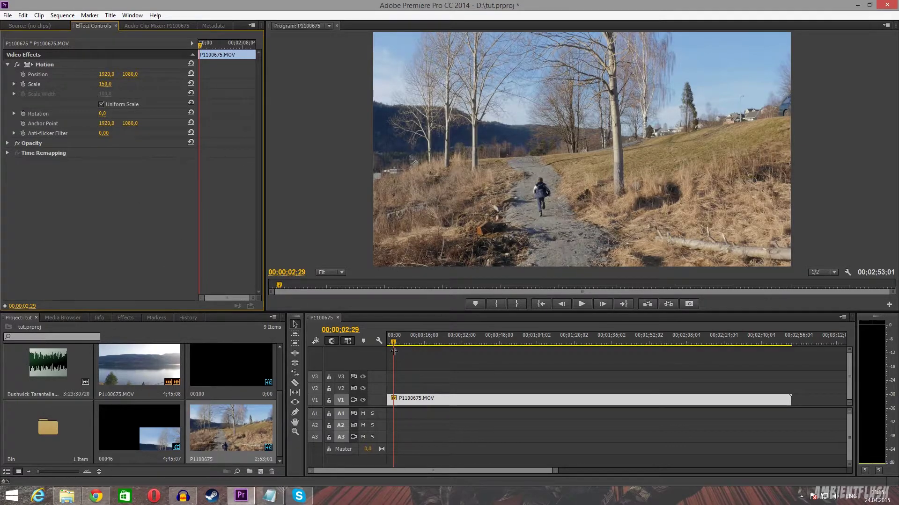
- At the start of the sequence, turn on Position animation and set the vertical position of this first keyframe to 1615
key(Home)
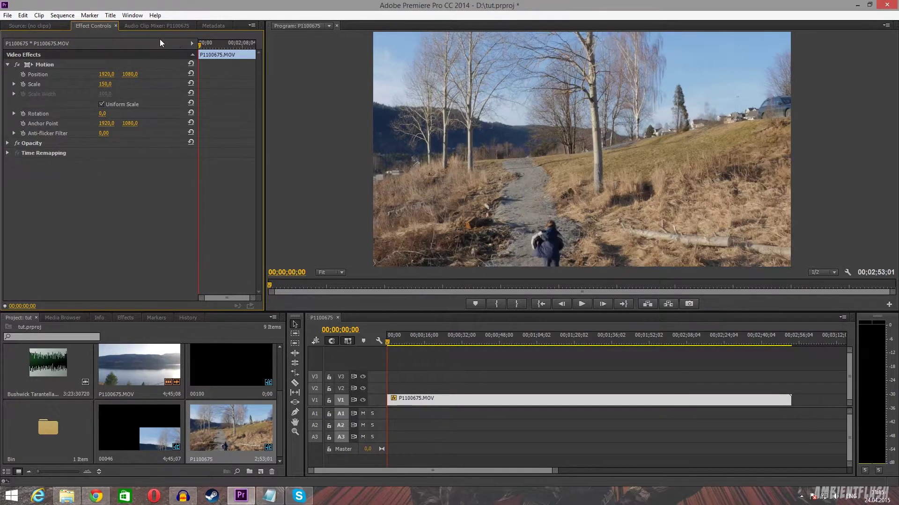
click(21, 73)
drag(130, 74, 379, 74)
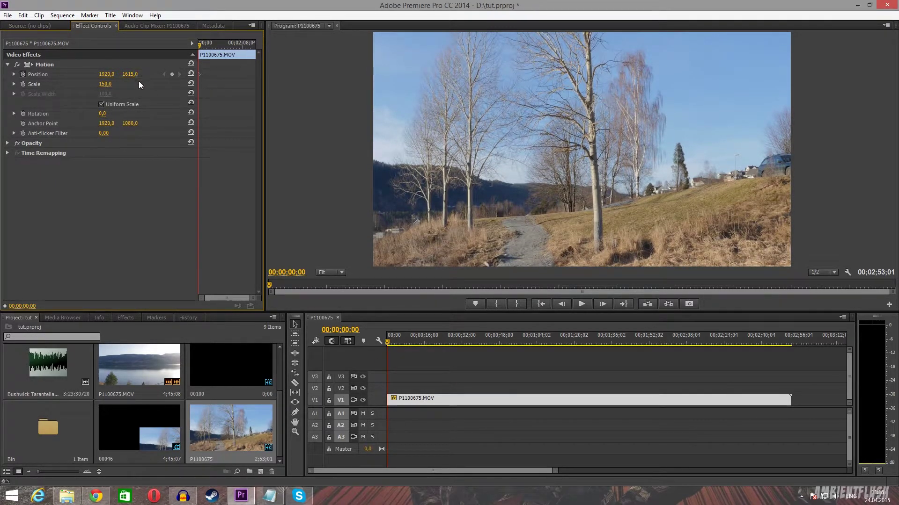
- Play up to 00;00;08;12 and add a second Position keyframe there with a vertical value of 908
key(space)
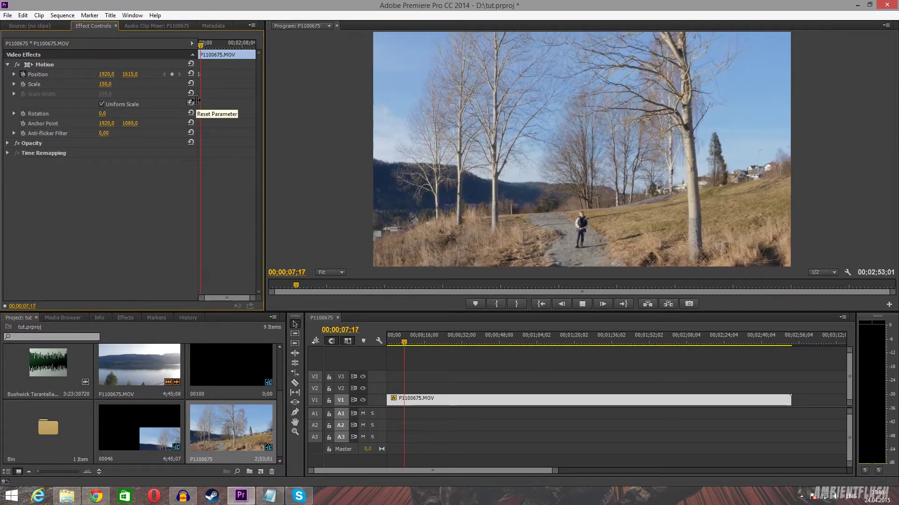
key(space)
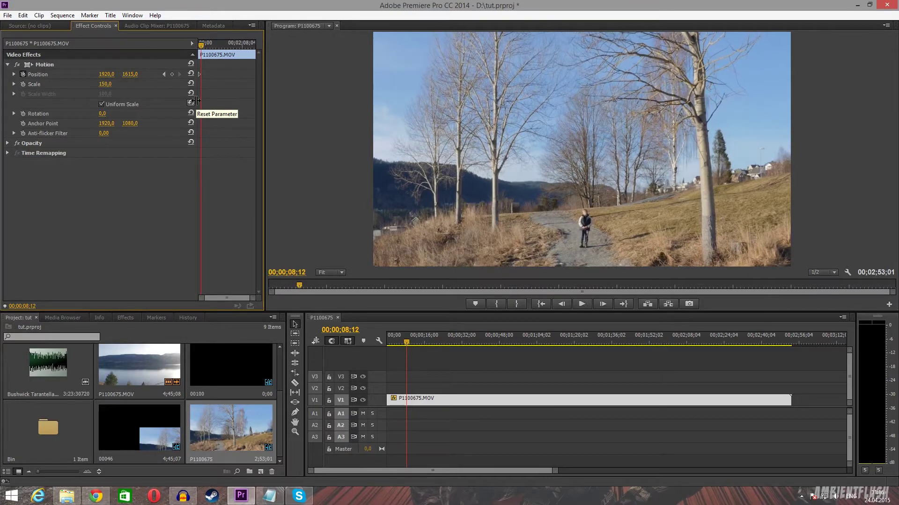
click(172, 74)
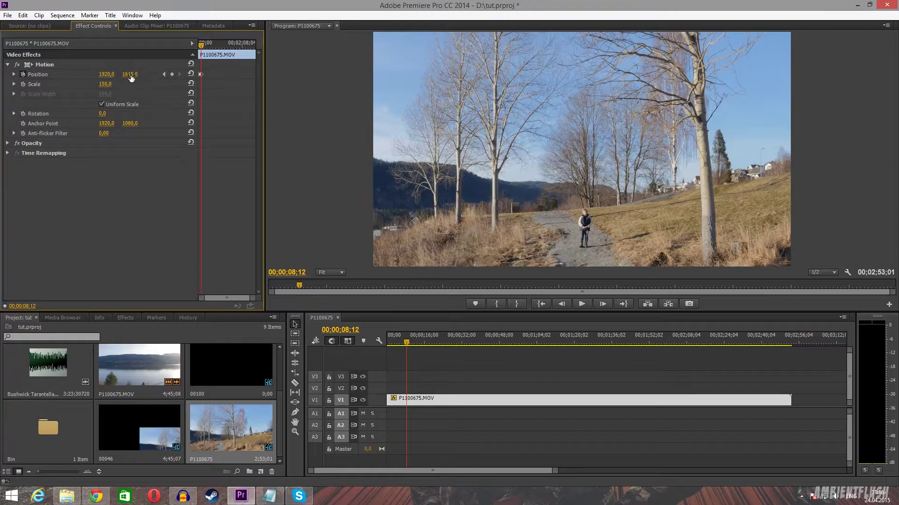
drag(130, 74, 2, 74)
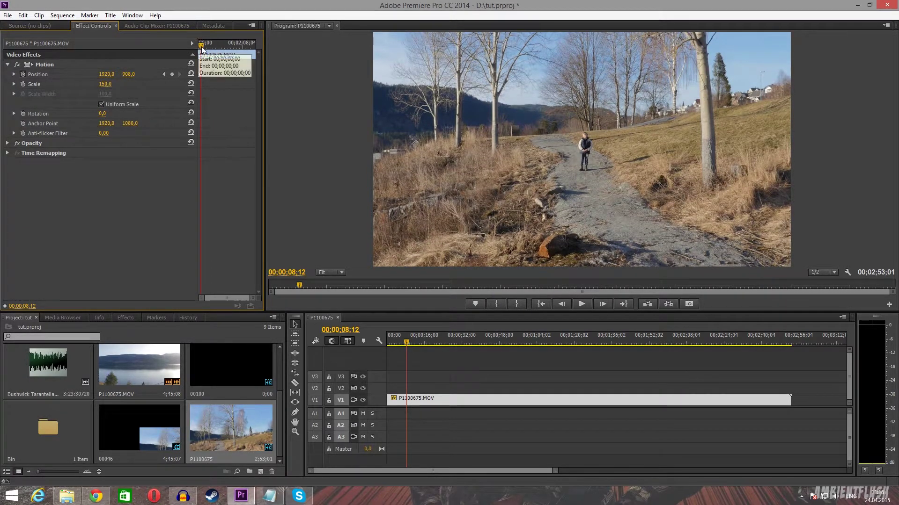
- Play the clip from the start between the two Position keyframes to check the vertical camera movement
drag(201, 44, 197, 45)
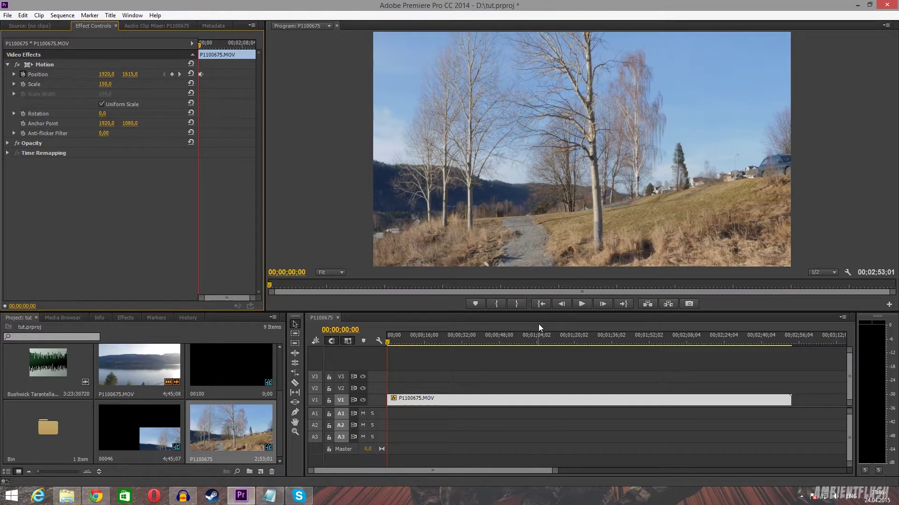
click(582, 303)
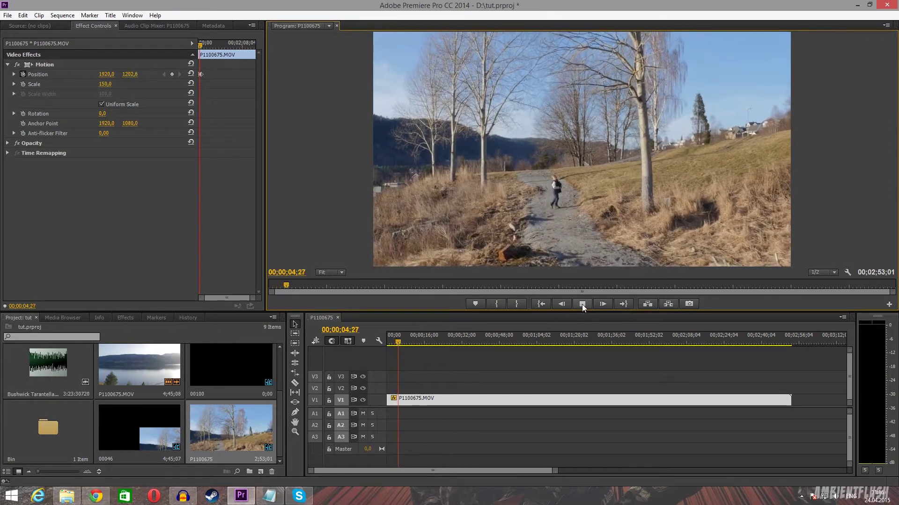
click(582, 304)
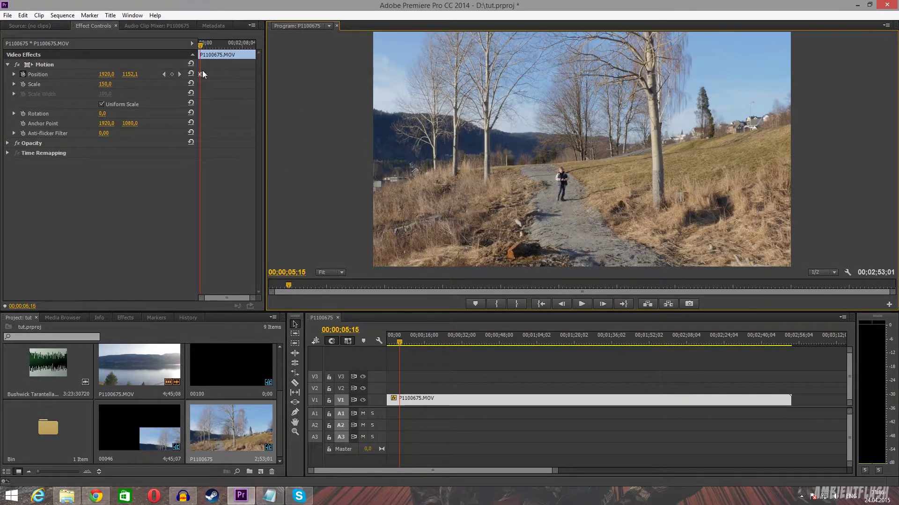
click(201, 46)
drag(201, 46, 202, 49)
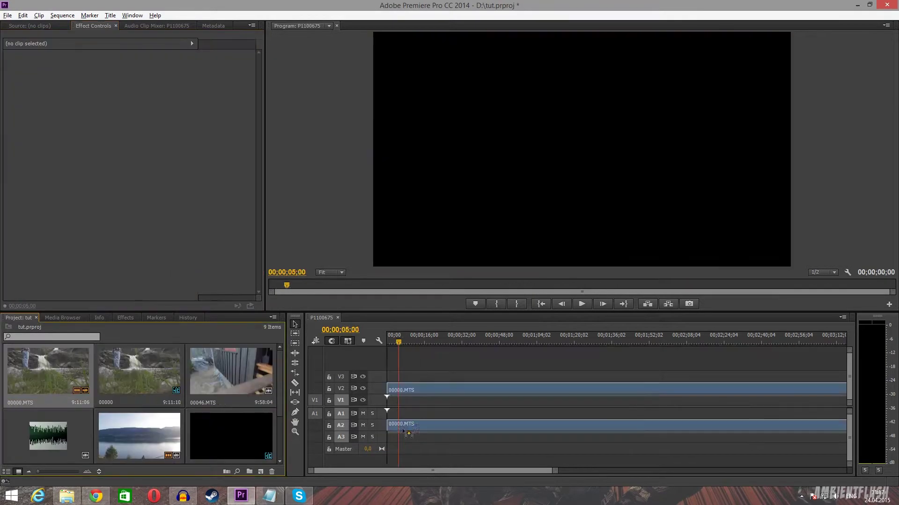
- Place the 00000.MTS clip at the start of tracks V1 and A1 in the P1100675 sequence, keeping the existing sequence settings
drag(408, 434, 399, 402)
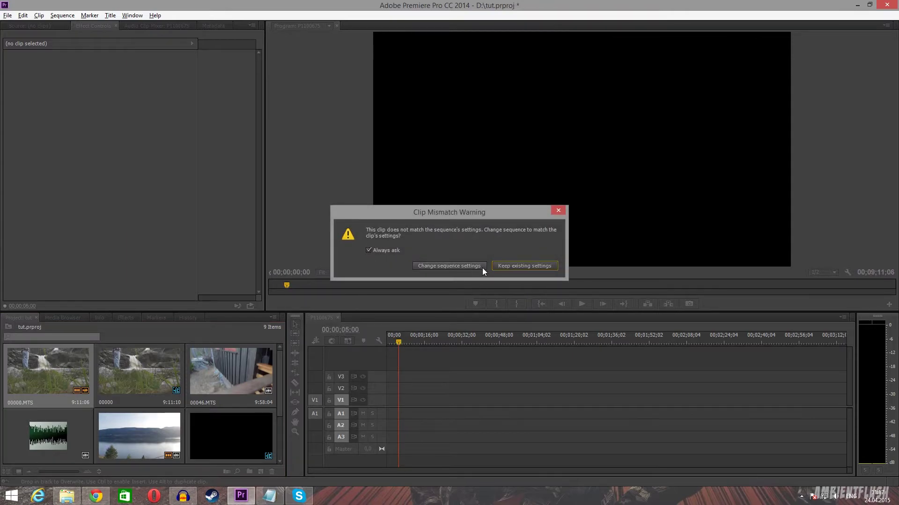
click(524, 266)
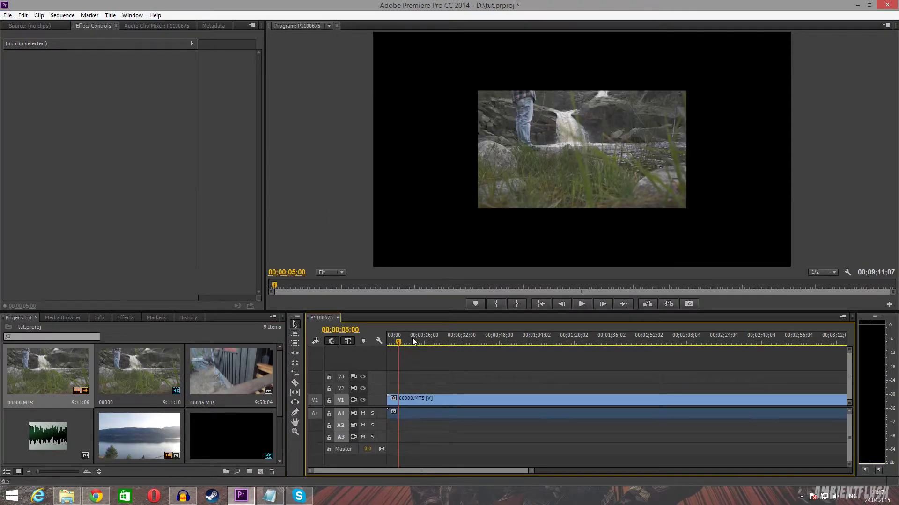
click(492, 148)
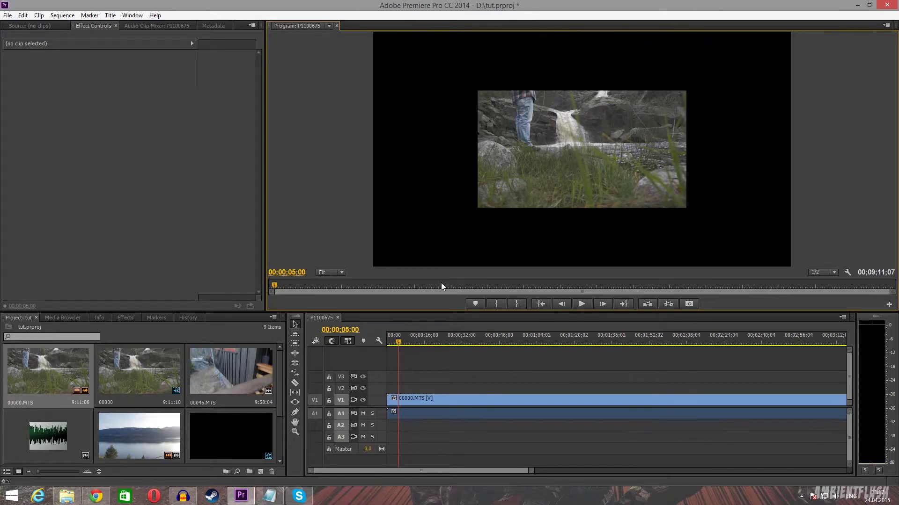
- Apply Set to Frame Size to the 00000.MTS clip and check the picture at 00;00;06;06
click(396, 342)
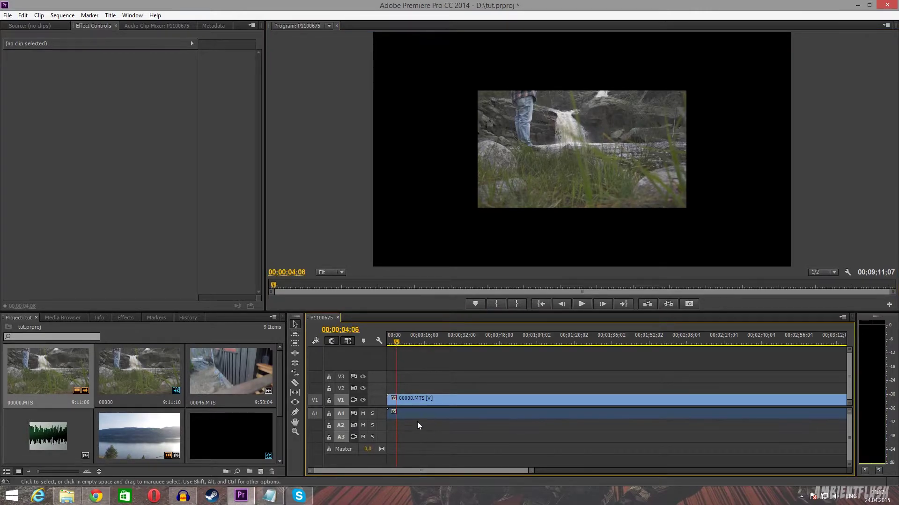
right_click(420, 399)
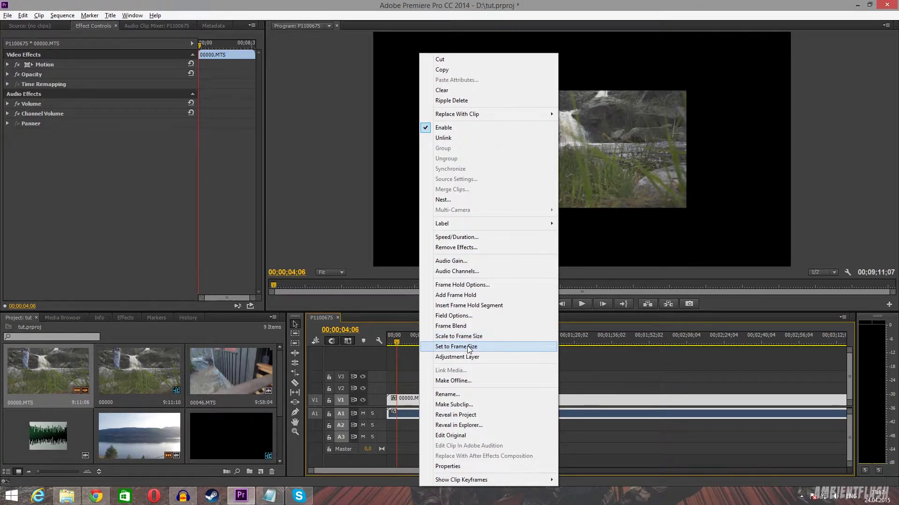
click(484, 348)
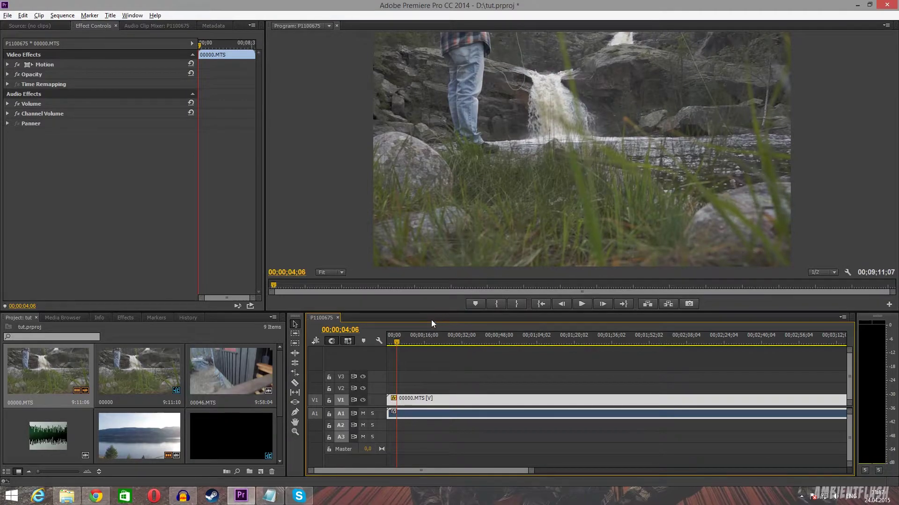
click(401, 347)
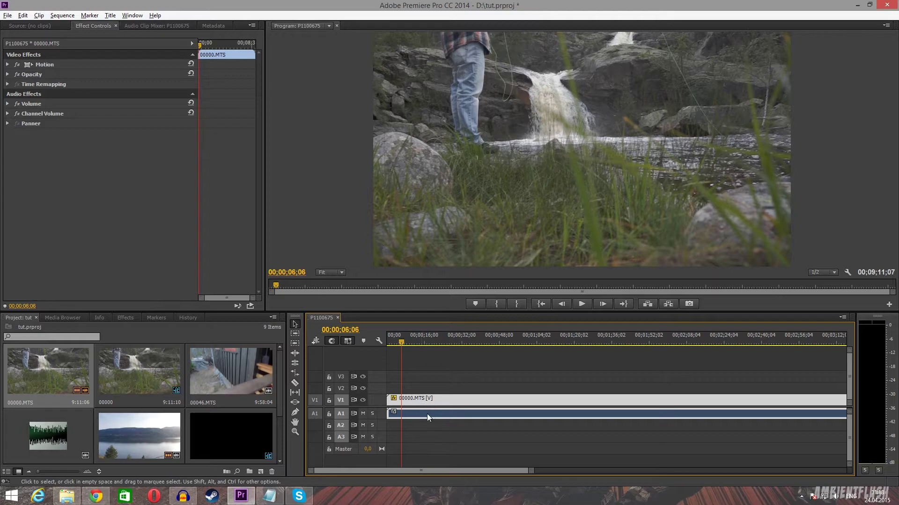
- Delete the 00000.MTS clip from the timeline and close the P1100675 sequence
key(Delete)
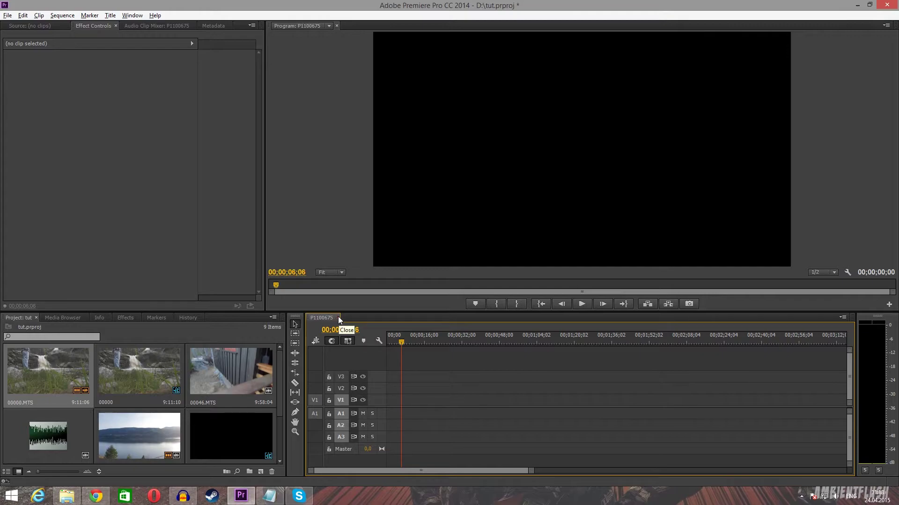
click(337, 318)
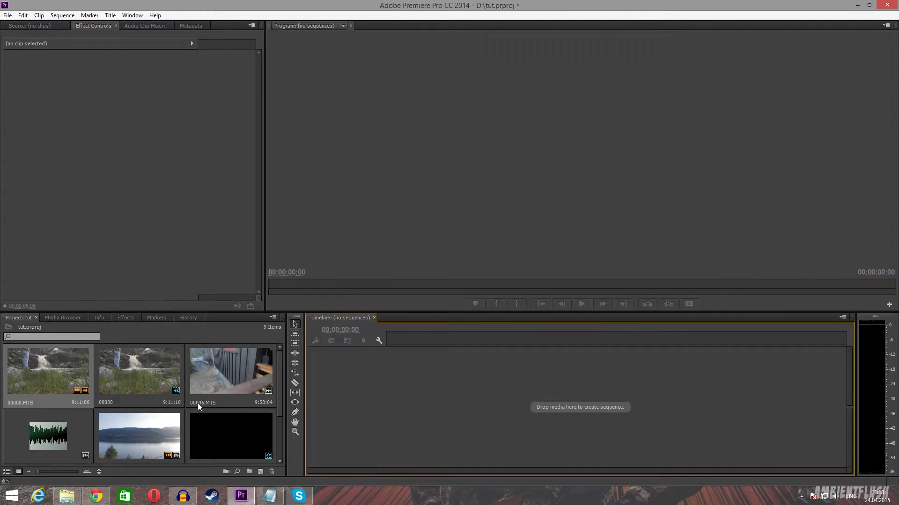
- Create a new sequence from the 00000.MTS clip and delete the clip from its timeline
drag(40, 379, 376, 398)
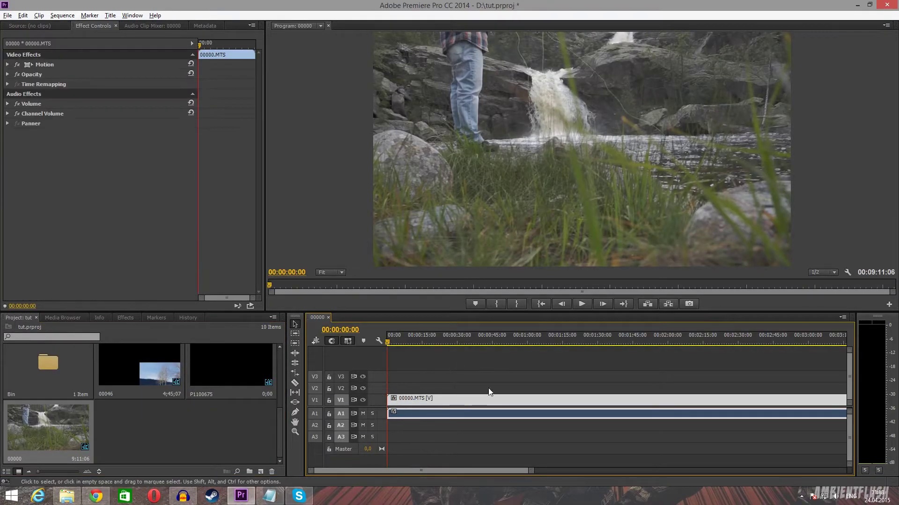
click(443, 365)
click(425, 400)
click(417, 373)
click(425, 403)
key(Delete)
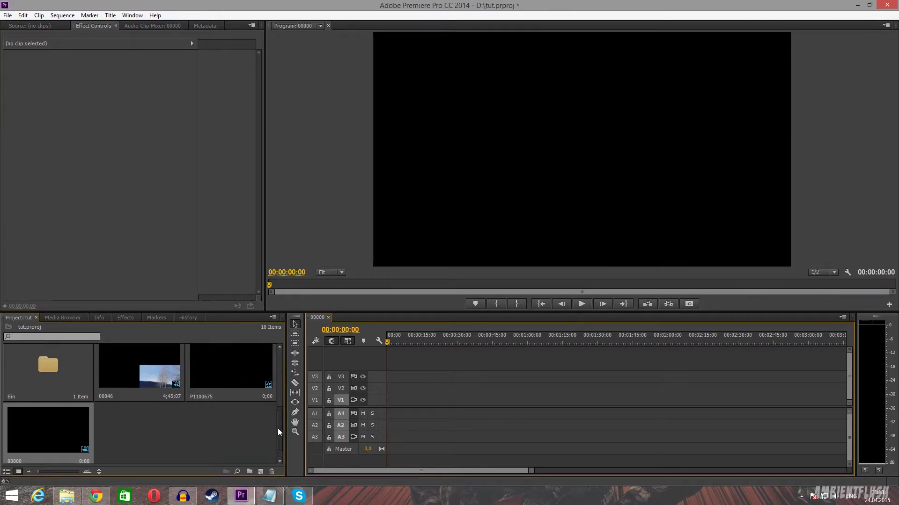
- Place P1100675.MOV at the start of track V1 in the 00000 sequence, keep the existing sequence settings, and view the frame at 00:00:01:06
drag(279, 431, 277, 402)
click(429, 402)
drag(143, 376, 384, 405)
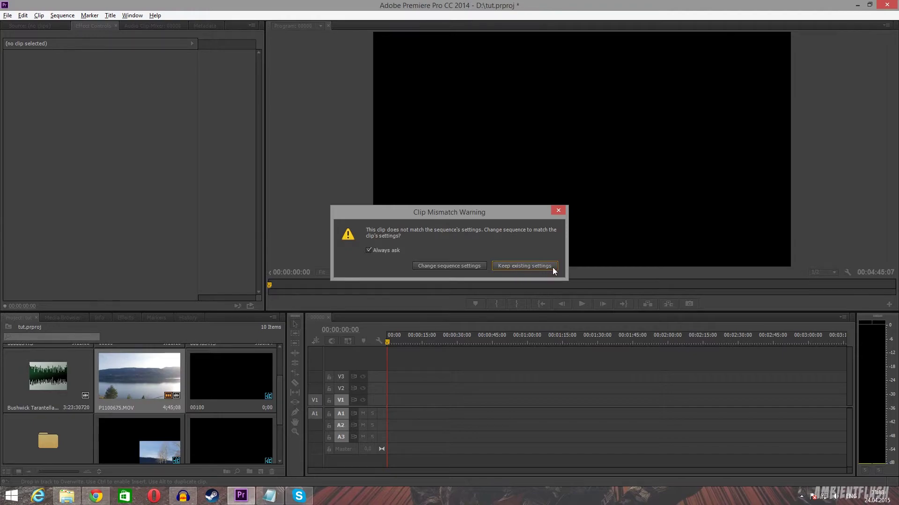
click(511, 268)
drag(386, 342, 391, 344)
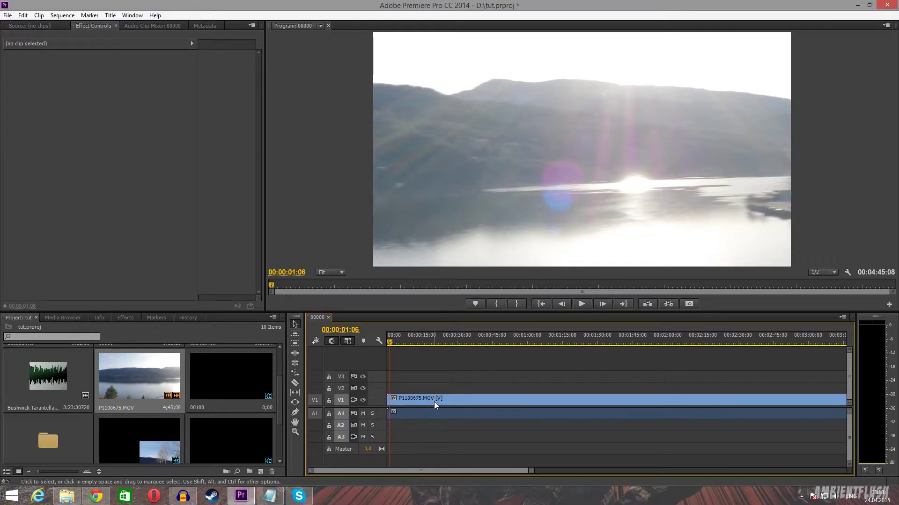
- Apply Scale to Frame Size to the P1100675.MOV clip and expand its Motion settings
right_click(416, 397)
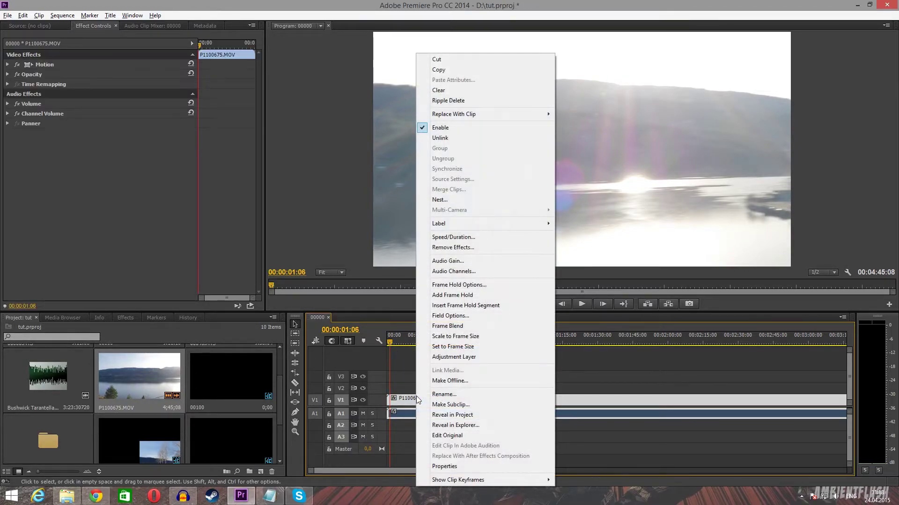
click(473, 339)
click(7, 64)
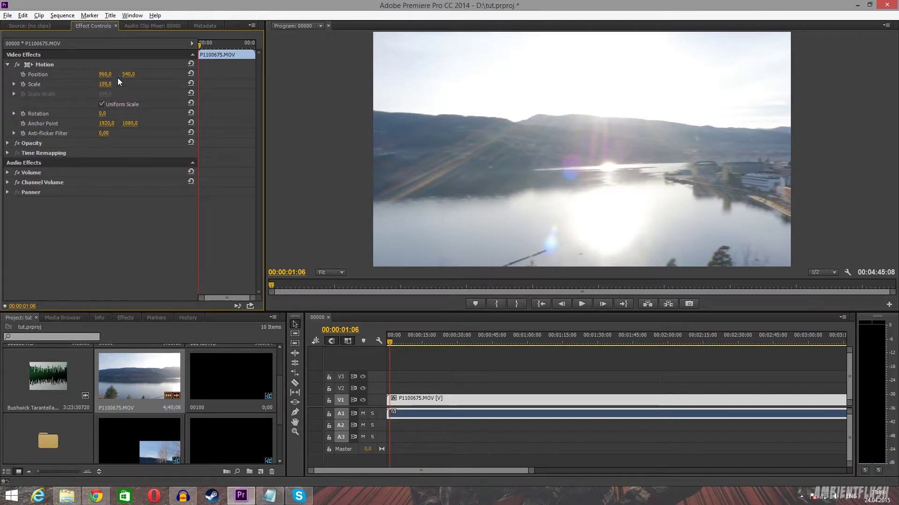
- Apply Set to Frame Size to the P1100675.MOV clip
right_click(461, 398)
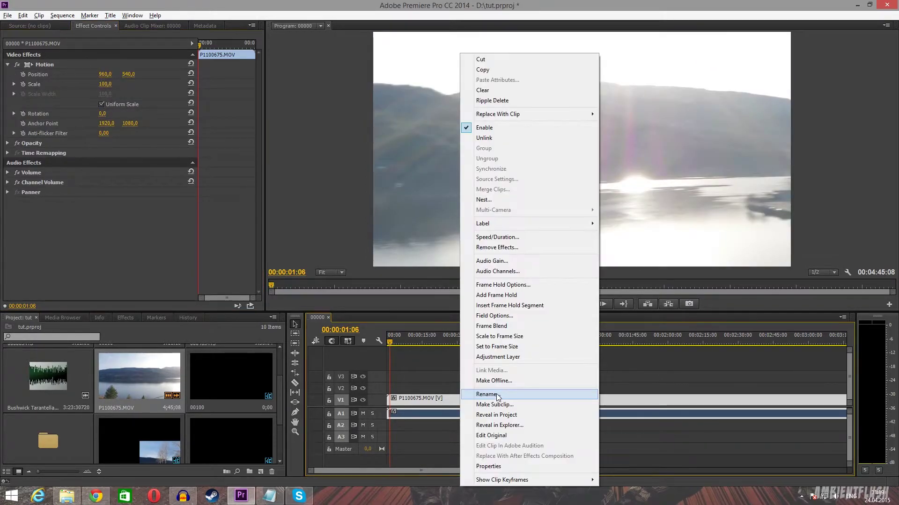
click(492, 347)
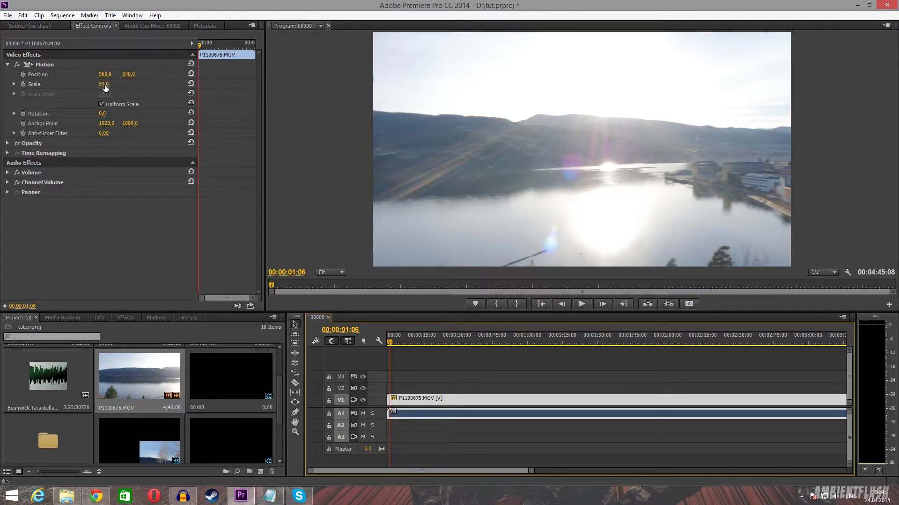
- Move through the clip to 00:00:49:00 and set its Scale to 100
drag(390, 344, 441, 346)
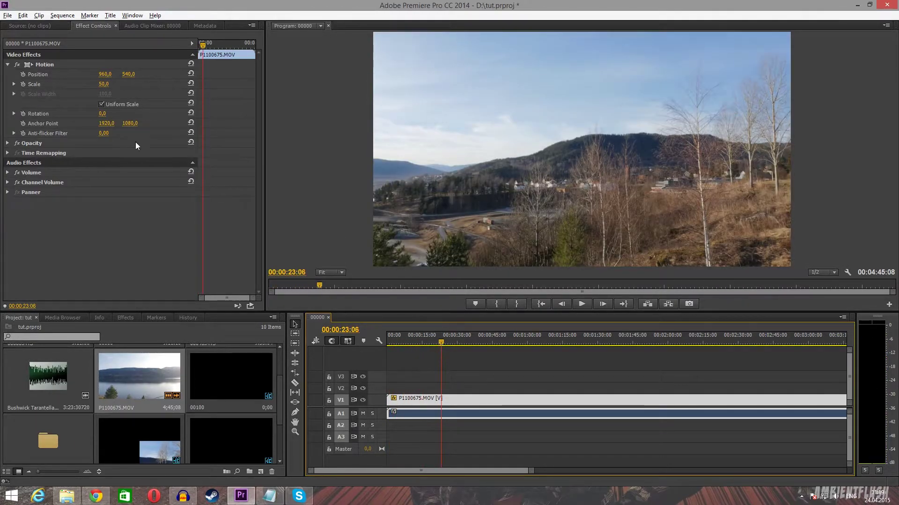
click(501, 344)
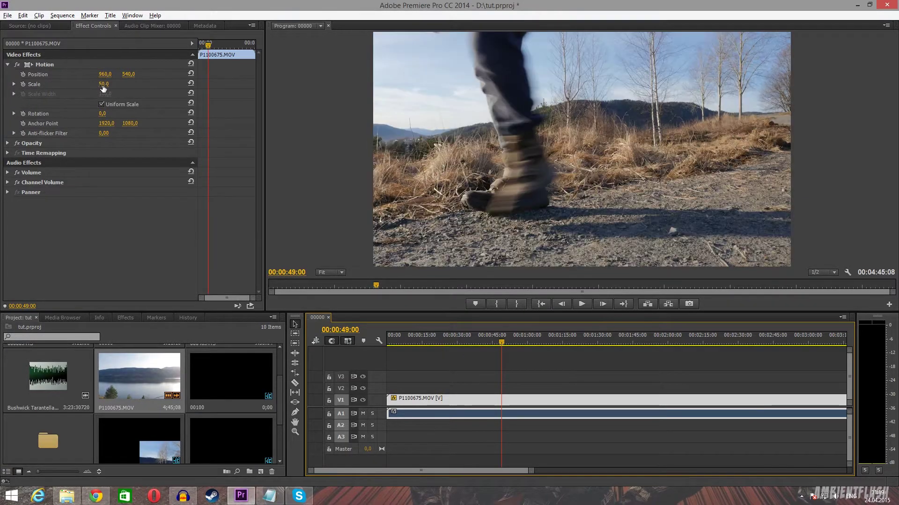
click(103, 88)
drag(103, 84, 126, 84)
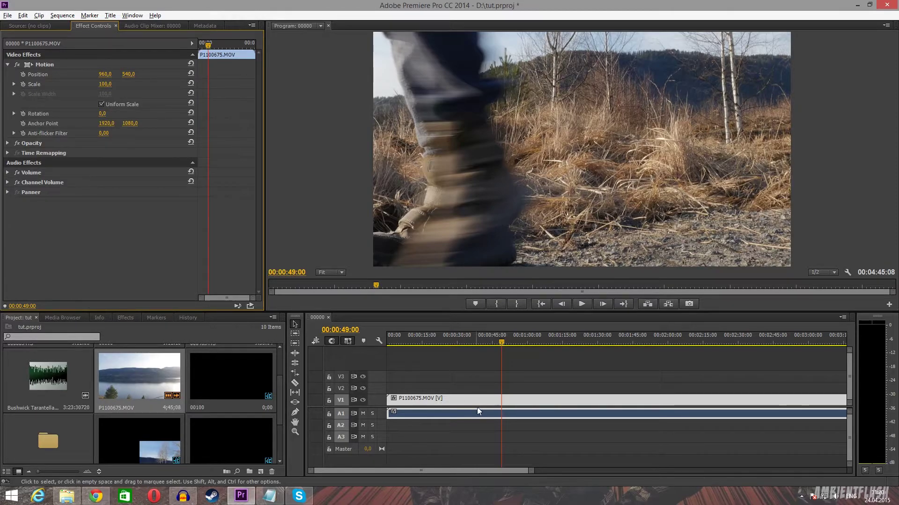
right_click(455, 403)
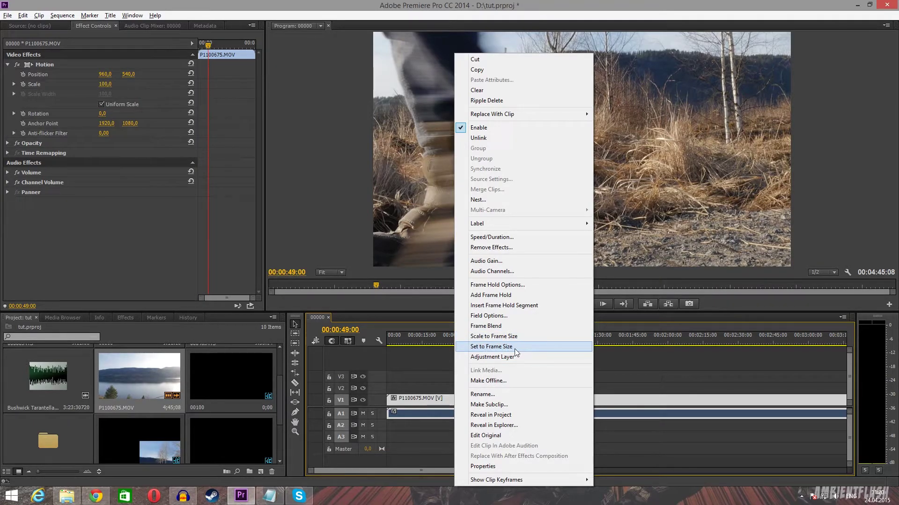
click(411, 355)
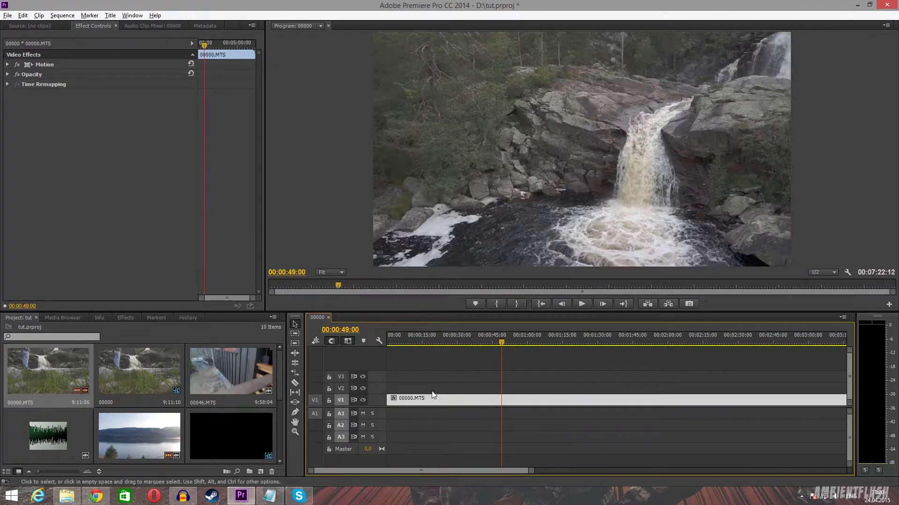
- Cut the 00000.MTS clip on V1 at 12 seconds, delete the remainder, and move the playhead to 00:00:04:00
key(c)
click(420, 398)
key(v)
click(439, 395)
key(Delete)
click(396, 342)
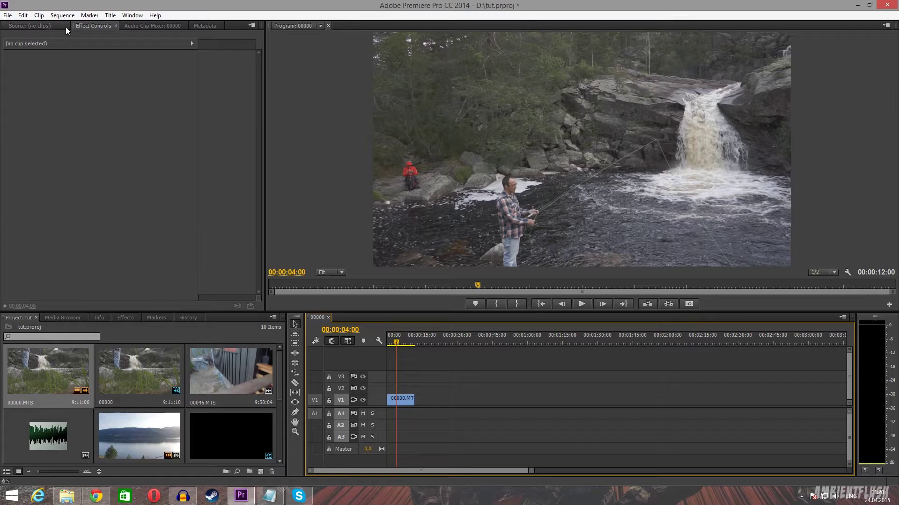
- Search the effects for "warp" and apply Warp Stabilizer to the 00000.MTS clip
click(407, 402)
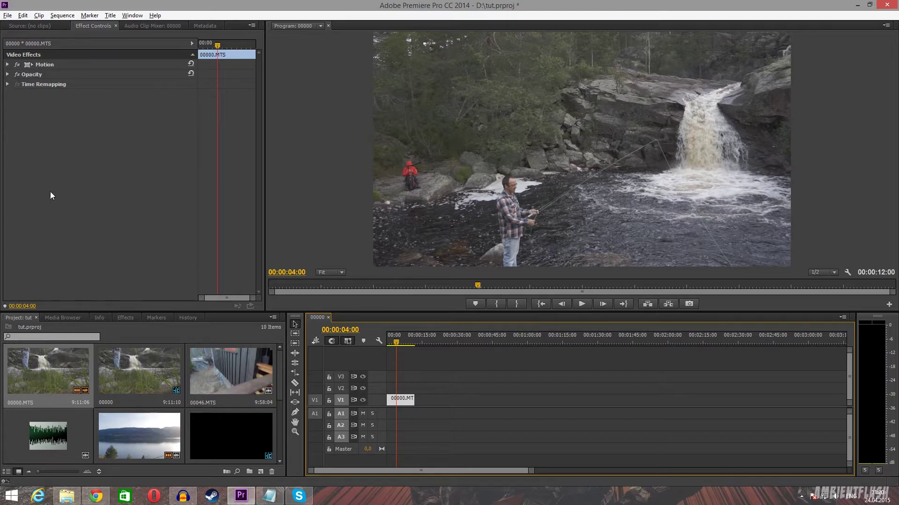
click(124, 318)
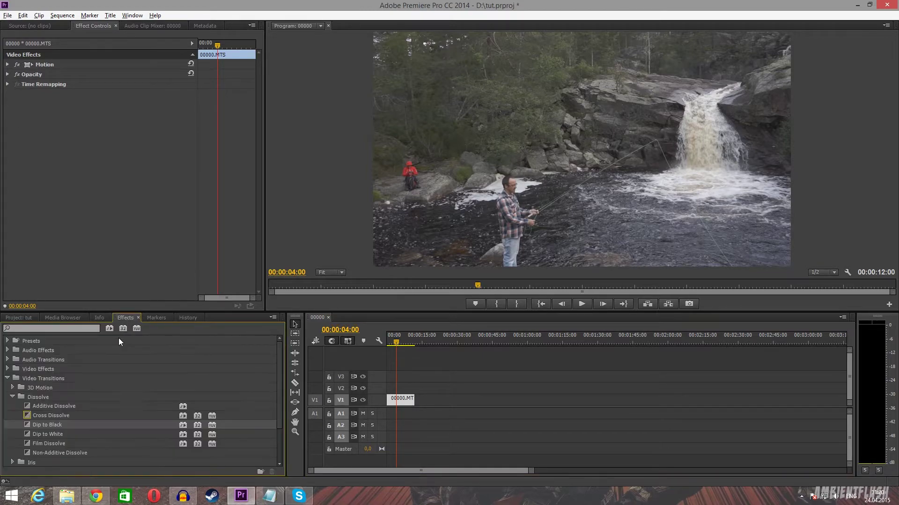
click(8, 378)
click(21, 328)
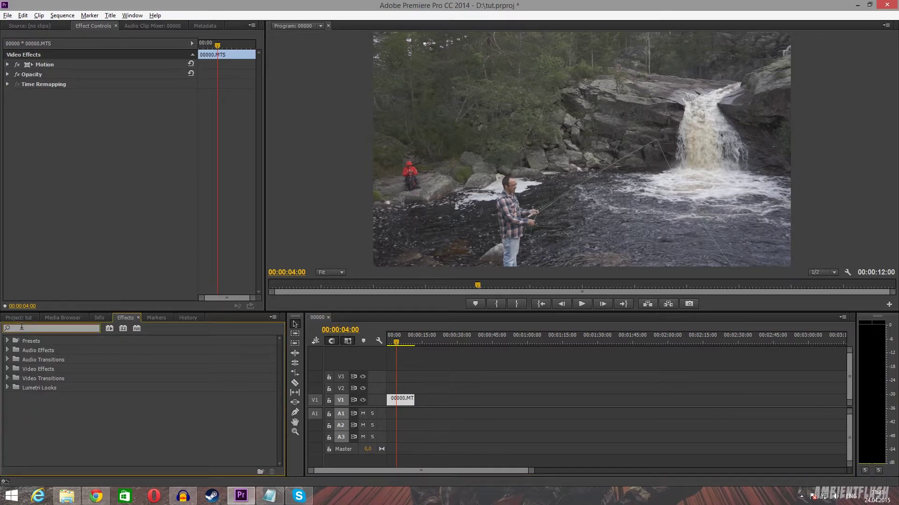
text(warp)
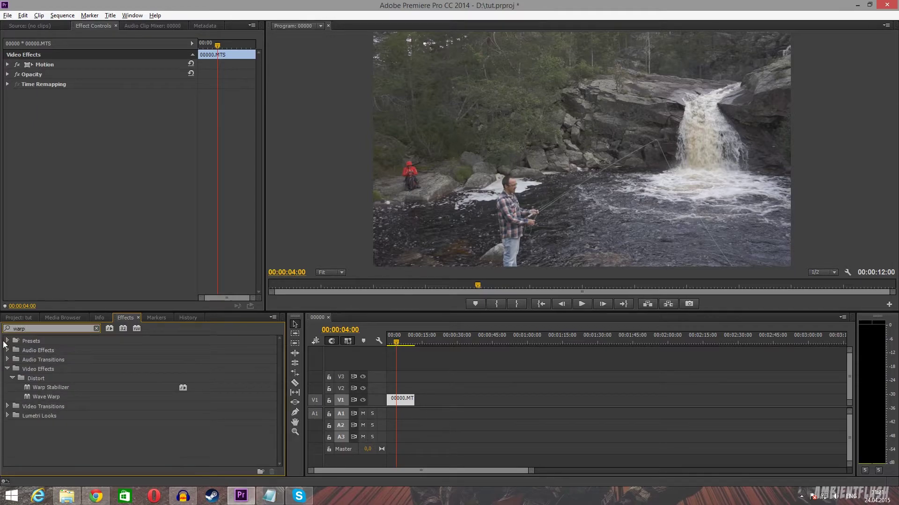
drag(52, 388, 401, 399)
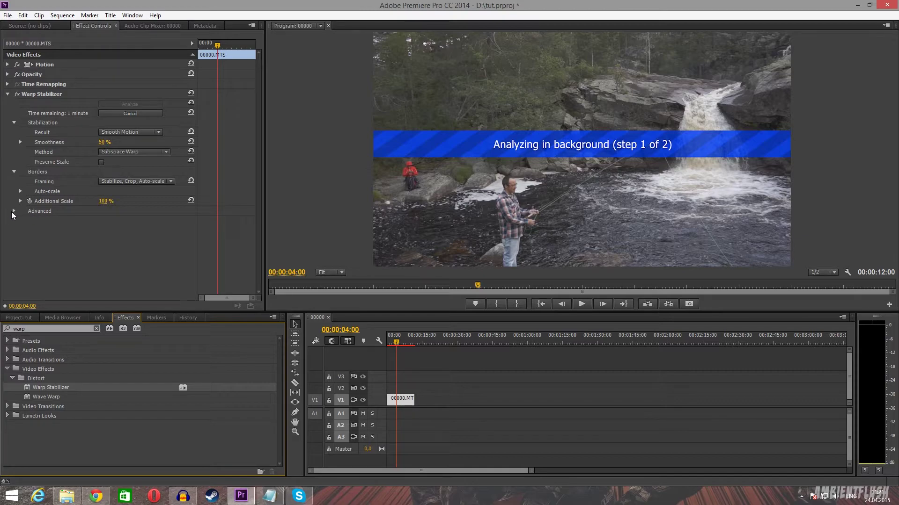
- Enable Detailed Analysis in the Warp Stabilizer's Advanced settings and collapse the effect
click(15, 211)
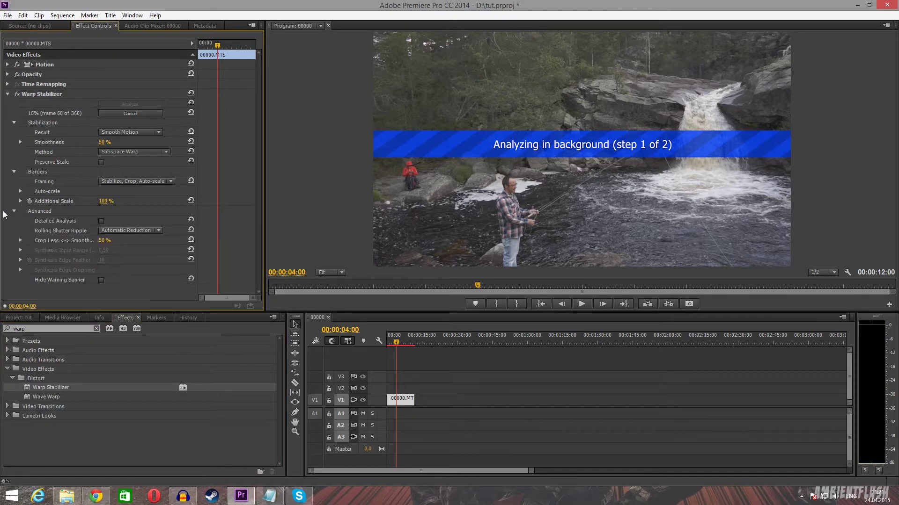
click(101, 221)
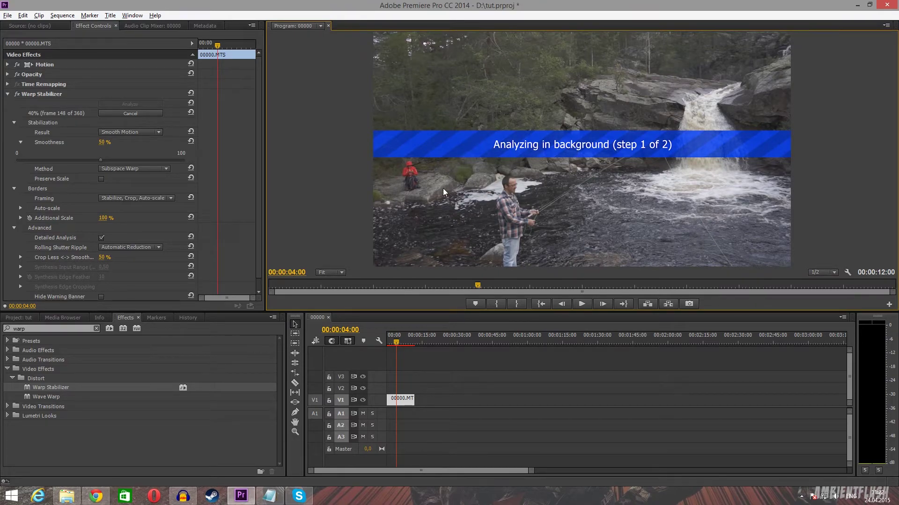
click(7, 94)
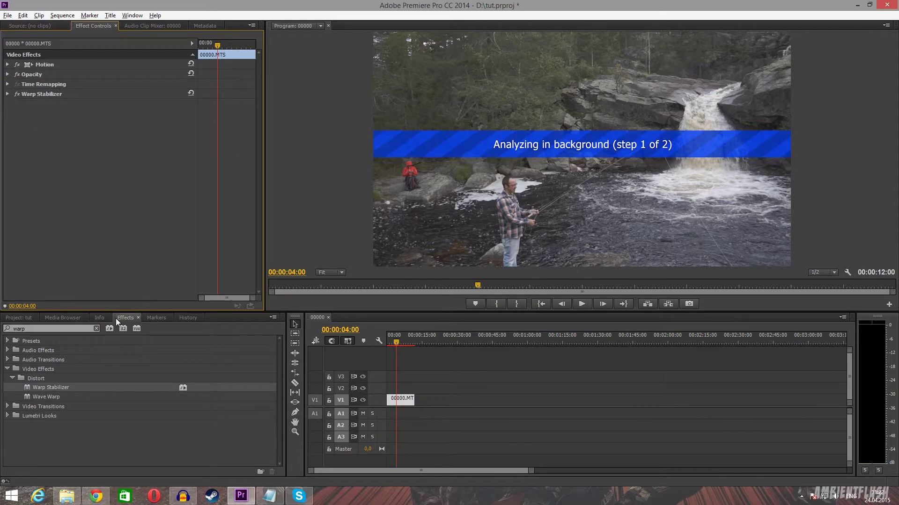
- Clear the effects search and expand the Color Correction group under Video Effects
click(12, 377)
click(7, 369)
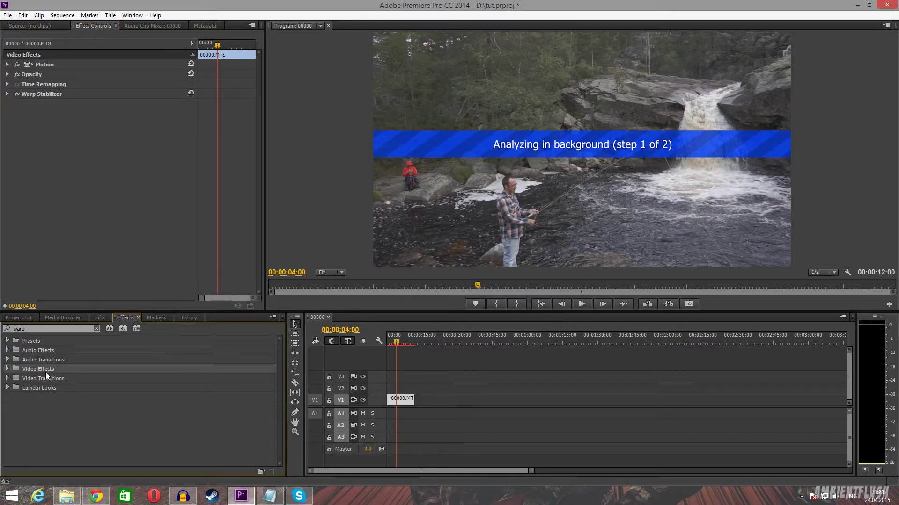
click(7, 369)
click(97, 329)
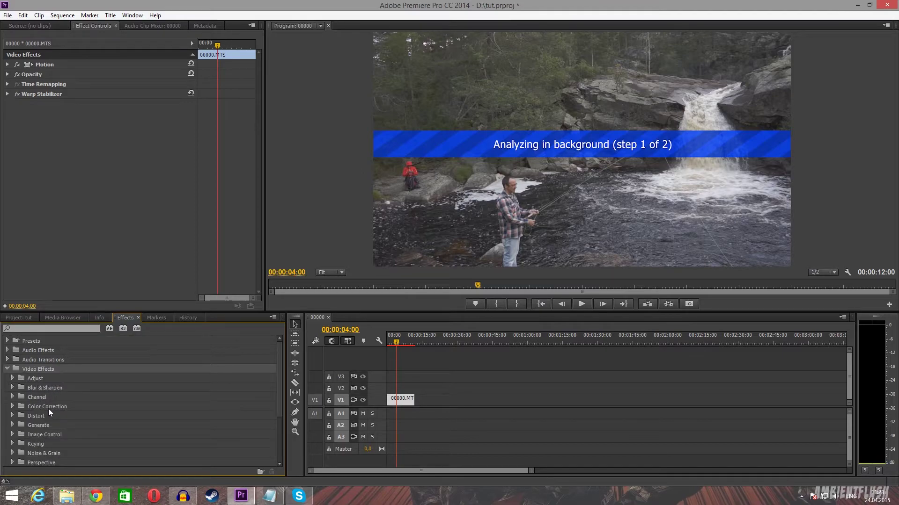
double_click(47, 406)
- Apply the Luma Curve effect to the 00000.MTS clip
scroll(100, 424, down, 2)
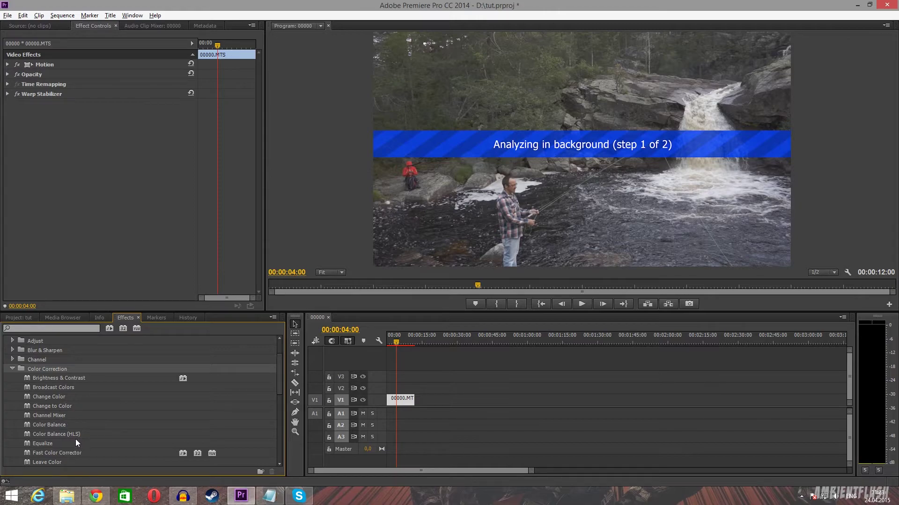
scroll(76, 441, down, 2)
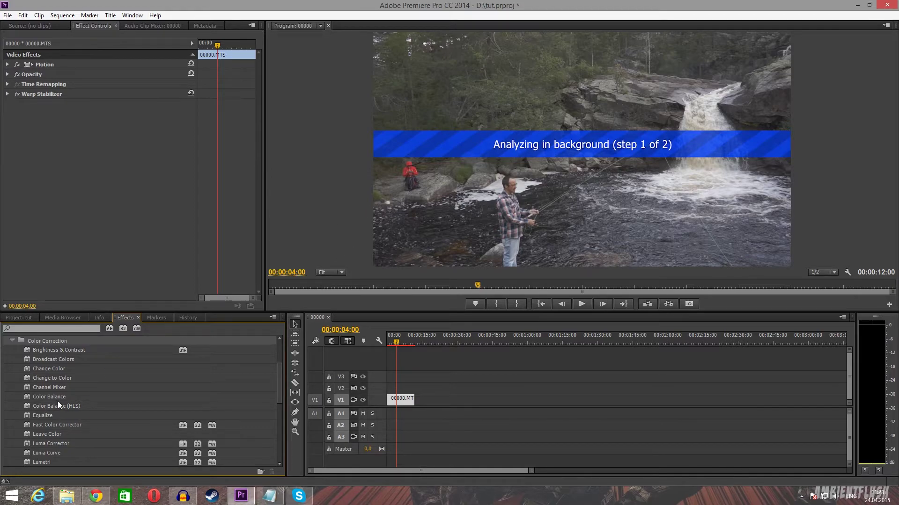
scroll(251, 419, down, 3)
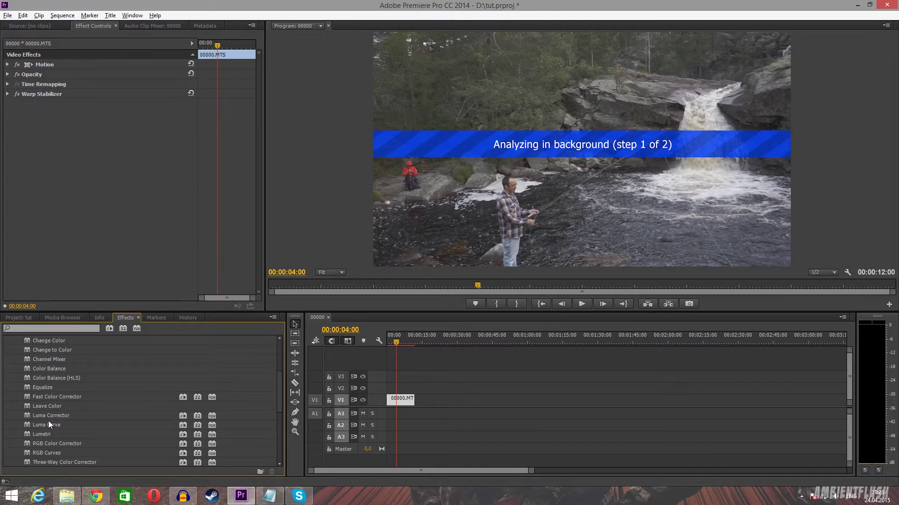
click(52, 417)
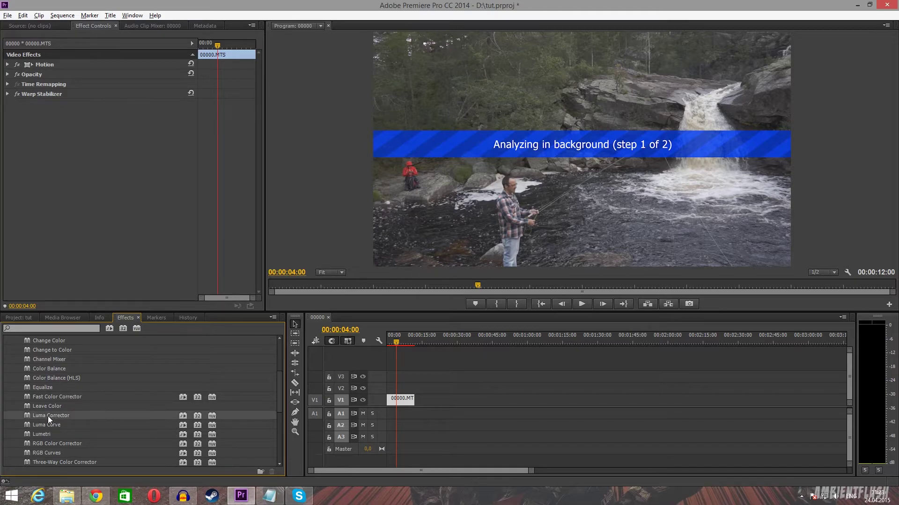
click(38, 427)
drag(27, 424, 398, 401)
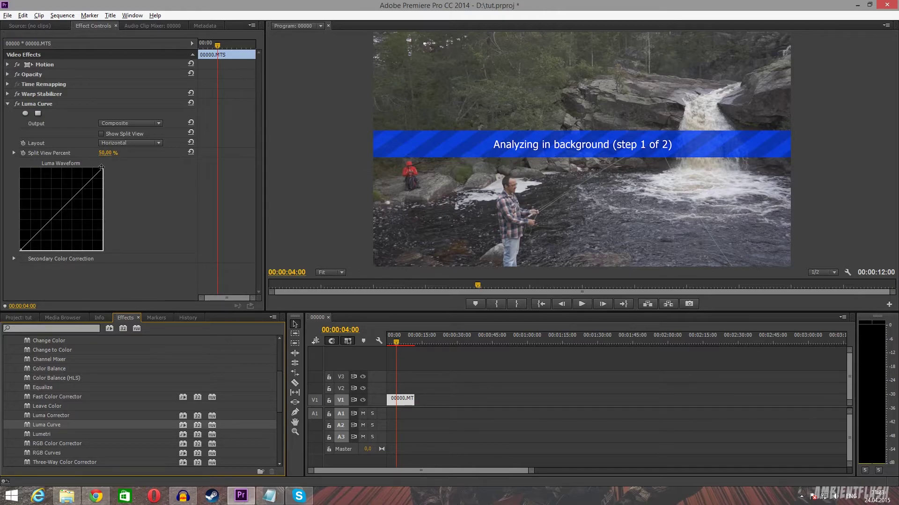
- Shape the Luma Curve with highlight, midtone and shadow points, pulling the midtones and shadows down to increase contrast
drag(102, 170, 110, 161)
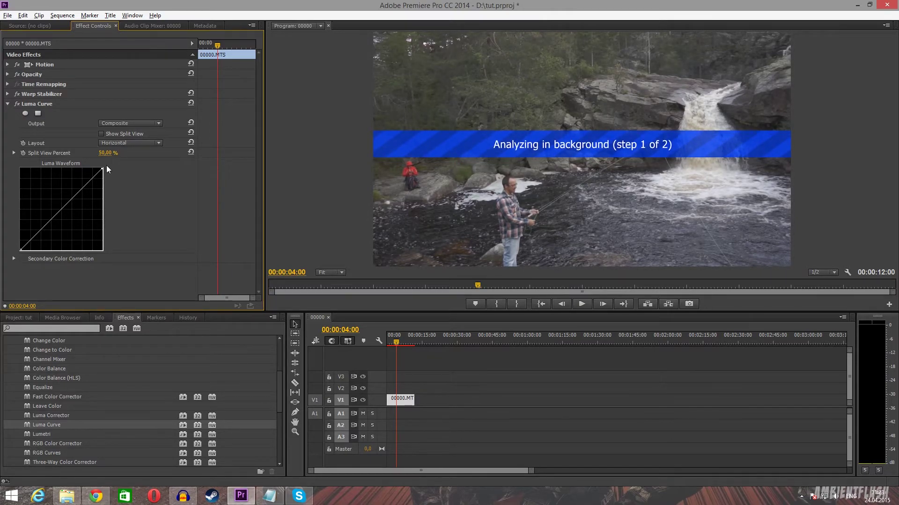
click(80, 191)
drag(57, 213, 55, 221)
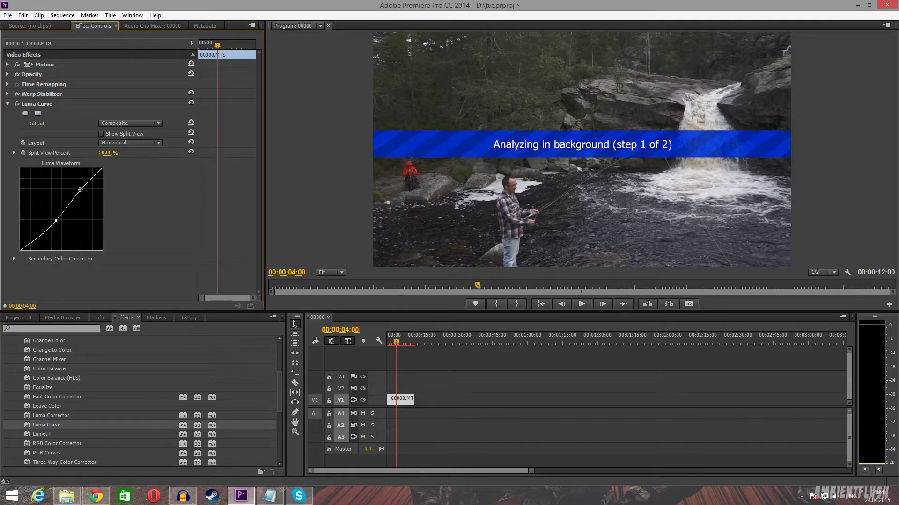
drag(79, 191, 82, 191)
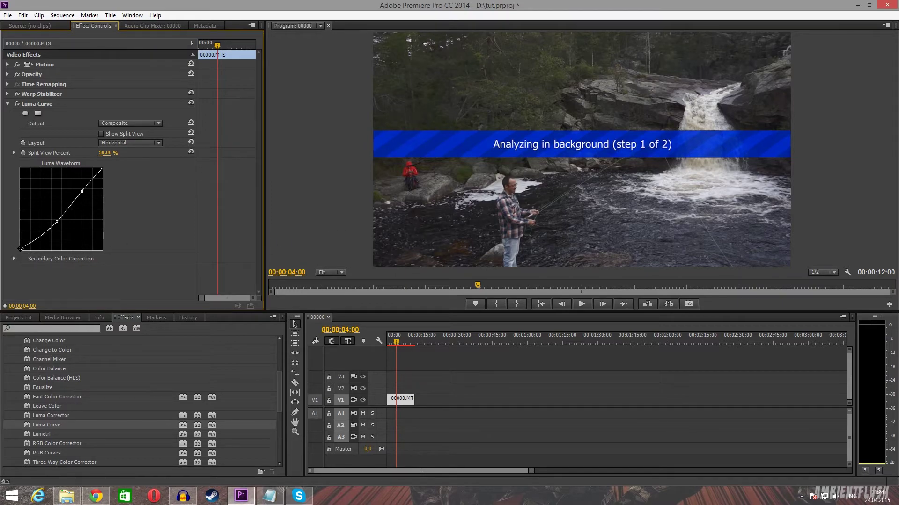
drag(23, 250, 38, 238)
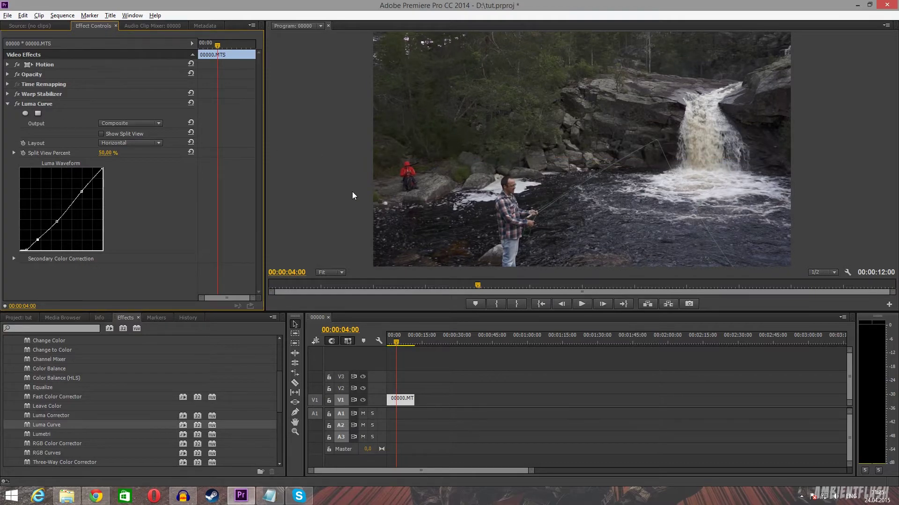
- Play the corrected clip to 00:00:09:02 and collapse the Luma Curve settings
key(space)
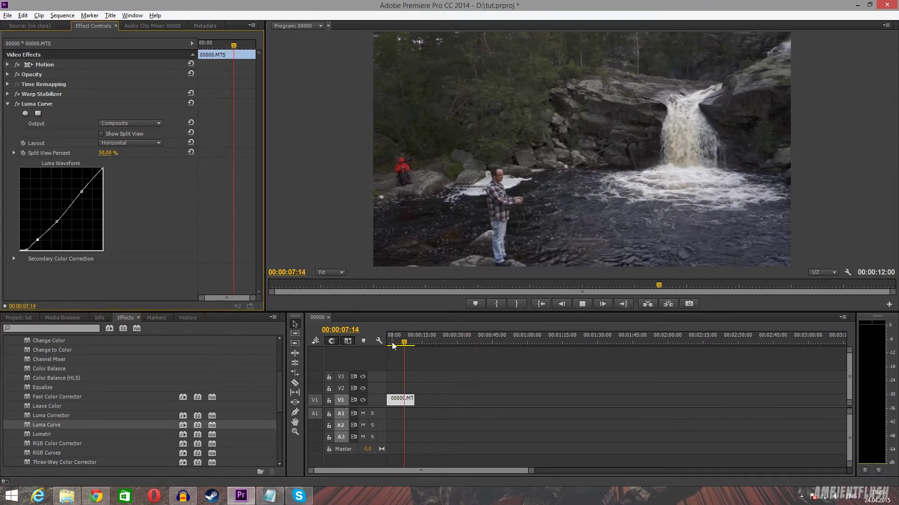
key(space)
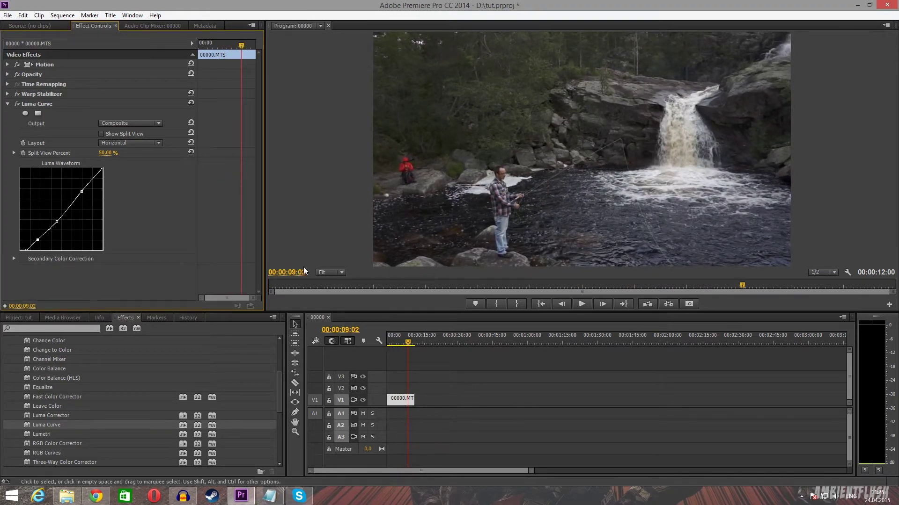
click(8, 104)
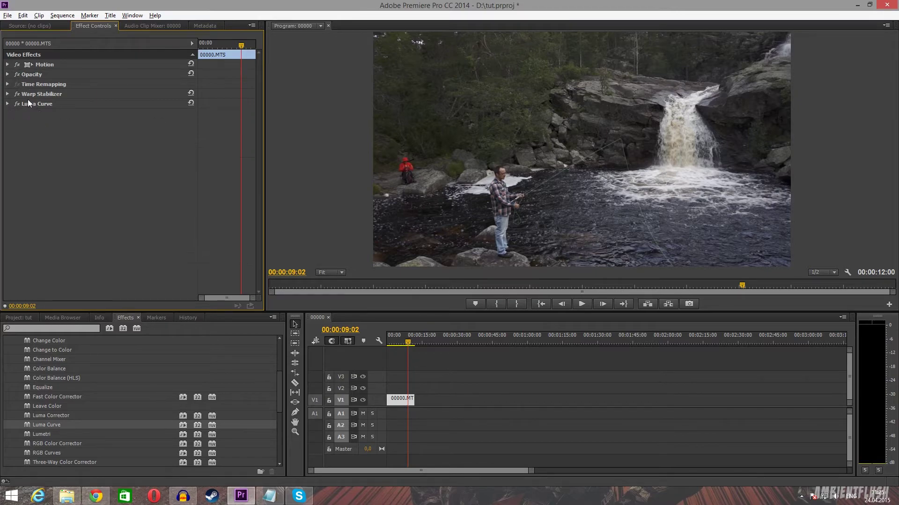
- Toggle Warp Stabilizer off and on to compare the framing, and replay the clip to 00:00:09:06
click(22, 96)
click(17, 95)
click(17, 95)
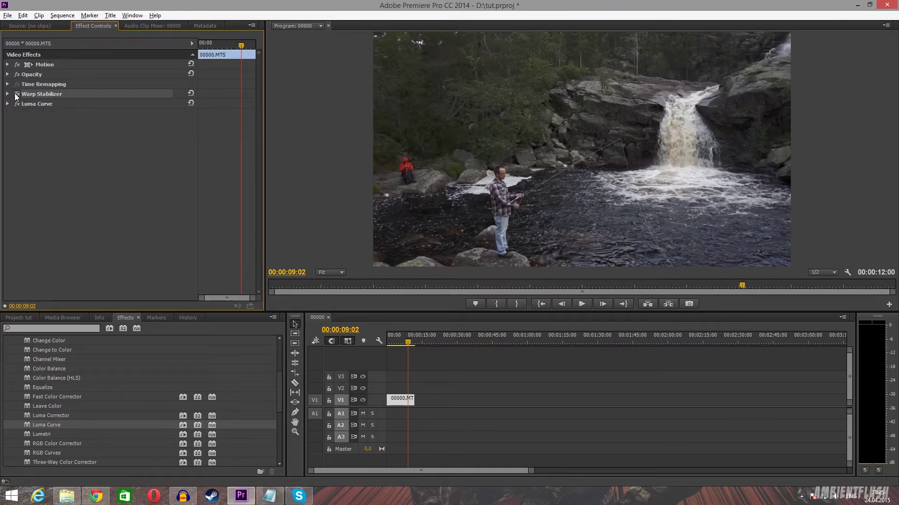
click(17, 95)
click(17, 94)
drag(406, 344, 402, 348)
key(j)
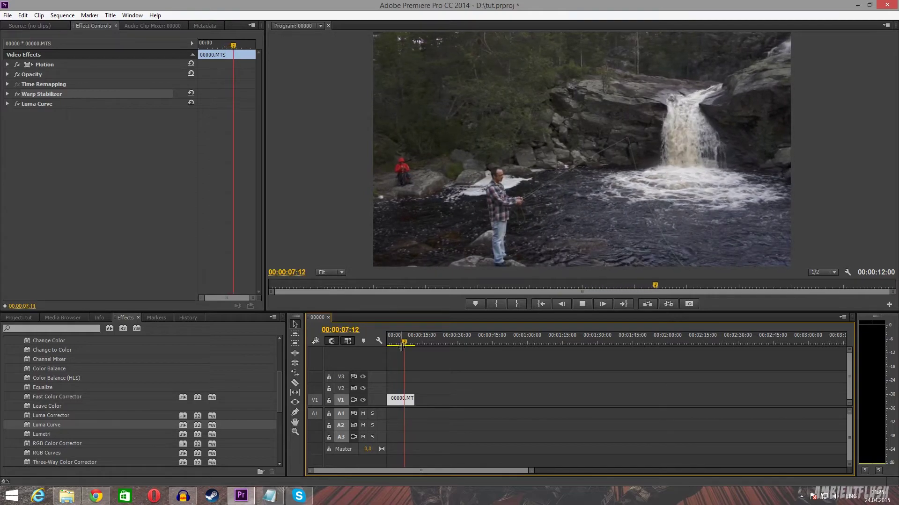
key(space)
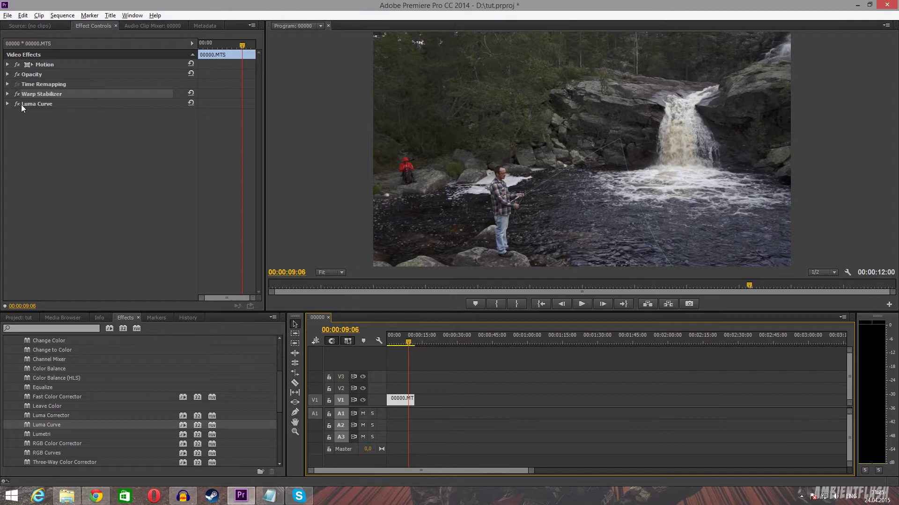
- Toggle the Luma Curve effect off and on to compare the image with and without it
click(39, 105)
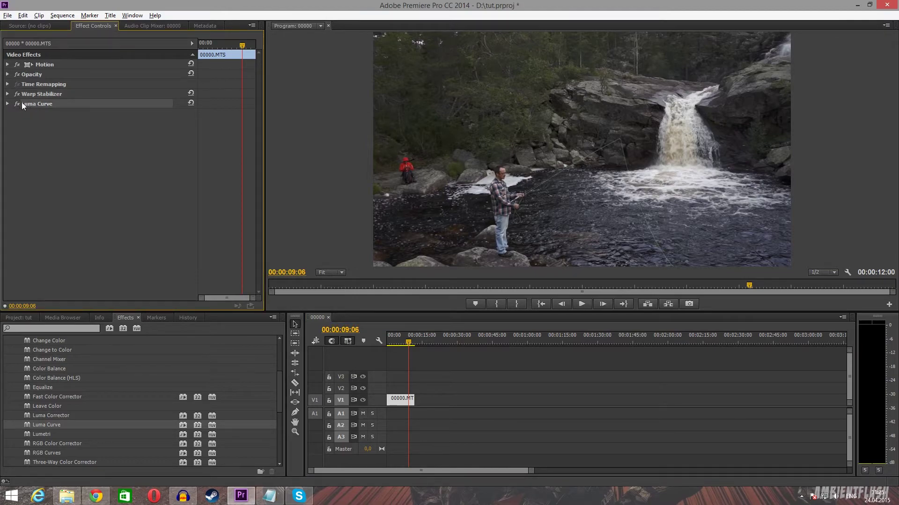
click(18, 102)
click(19, 102)
- Apply Fast Color Corrector to the 00000.MTS clip and sample its White Balance from the white foam beside the fisherman
drag(277, 387, 138, 396)
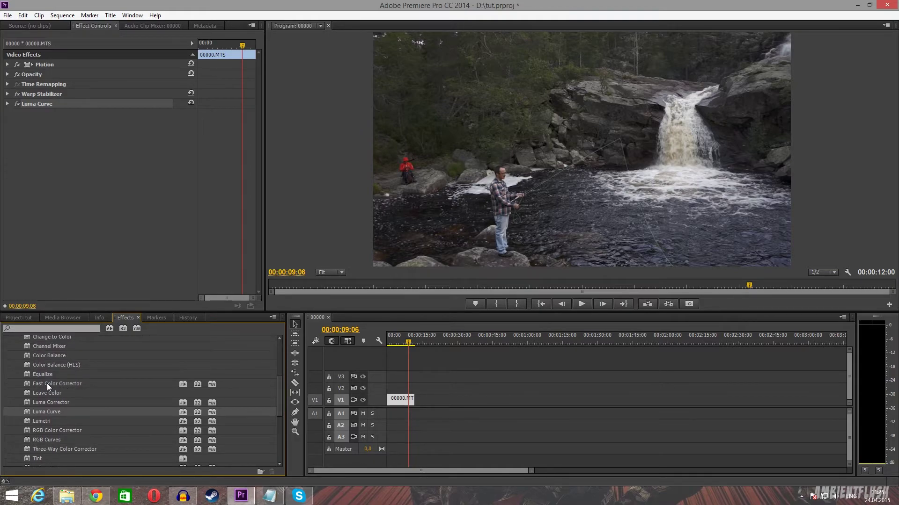
drag(46, 382, 403, 399)
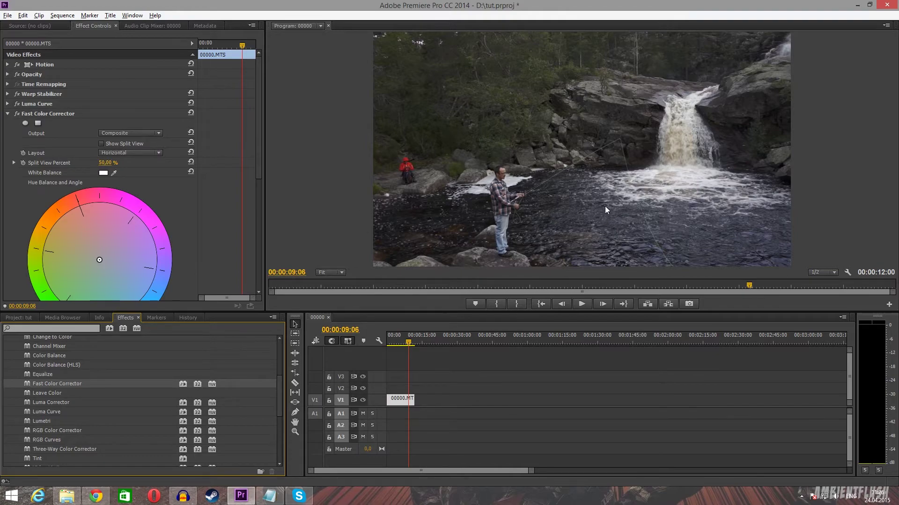
click(114, 173)
click(468, 187)
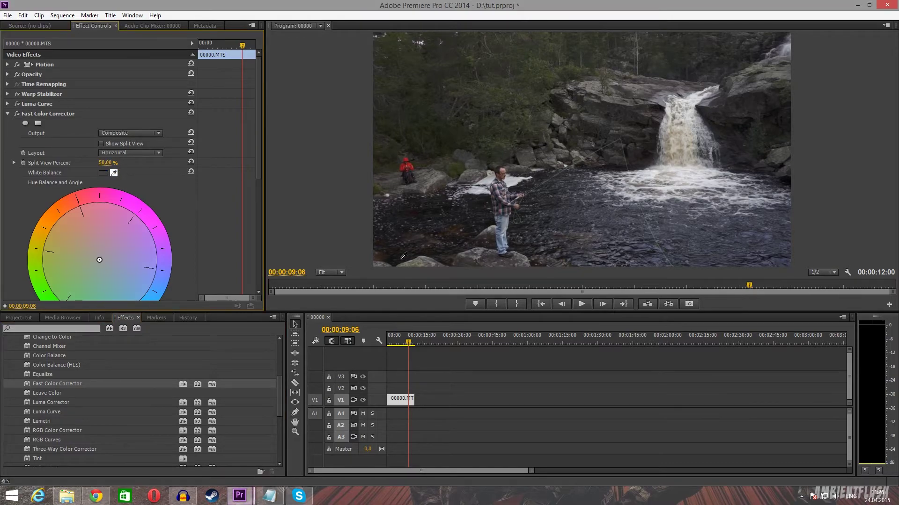
click(515, 174)
mouse_move(515, 174)
mouse_down()
mouse_move(524, 173)
mouse_move(511, 180)
mouse_up()
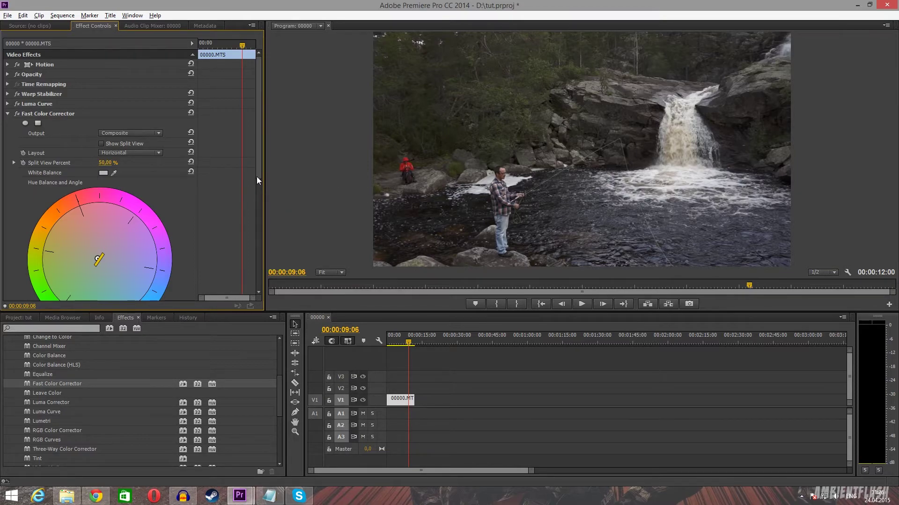
- Shift the Fast Color Corrector's balance point slightly closer to the centre of the Hue Balance and Angle wheel
scroll(254, 184, down, 2)
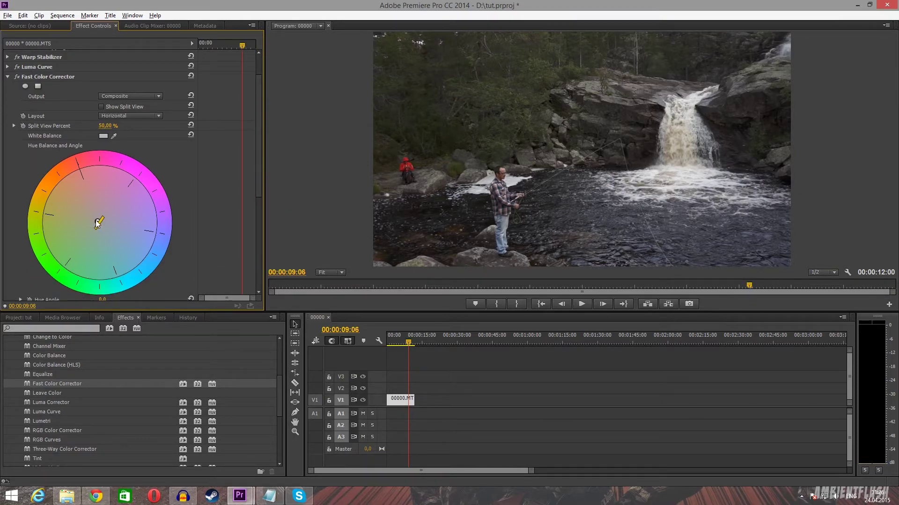
drag(99, 225, 98, 225)
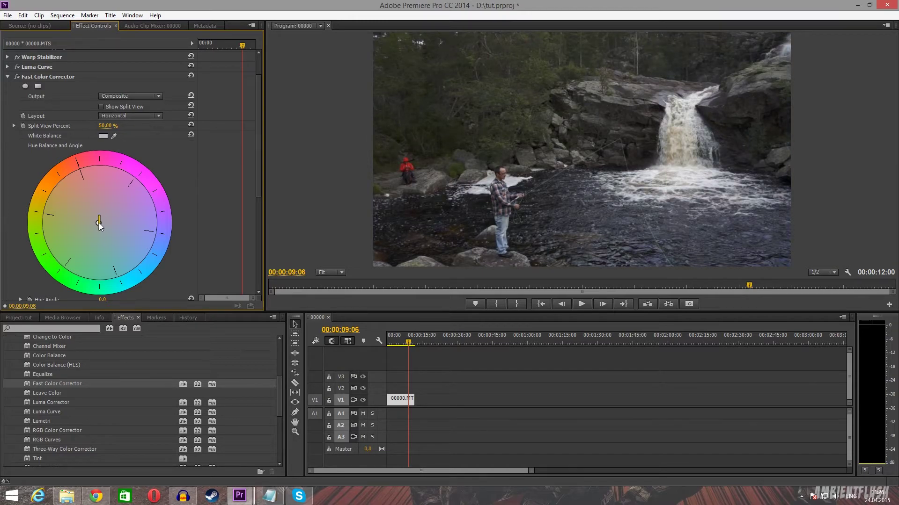
- Look through the remaining Fast Color Corrector settings, collapse the effect, and save the project
drag(259, 176, 122, 369)
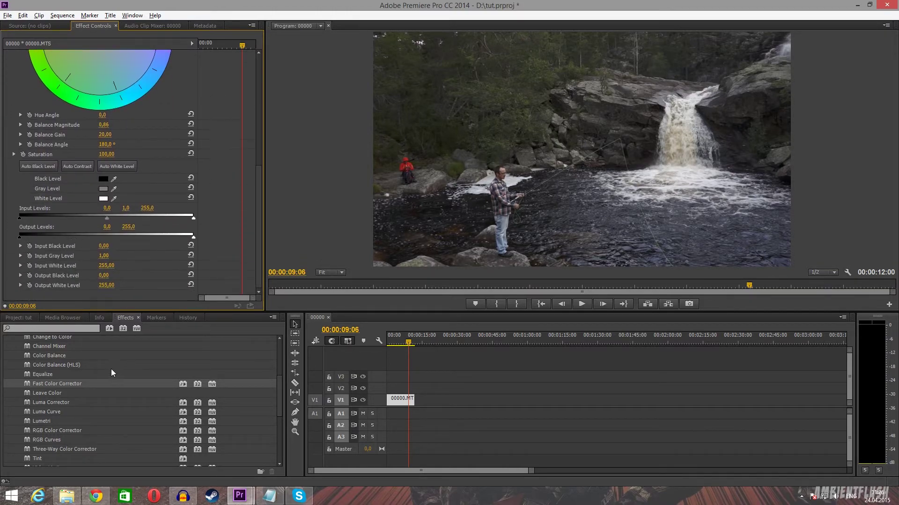
scroll(69, 354, up, 2)
scroll(12, 153, up, 10)
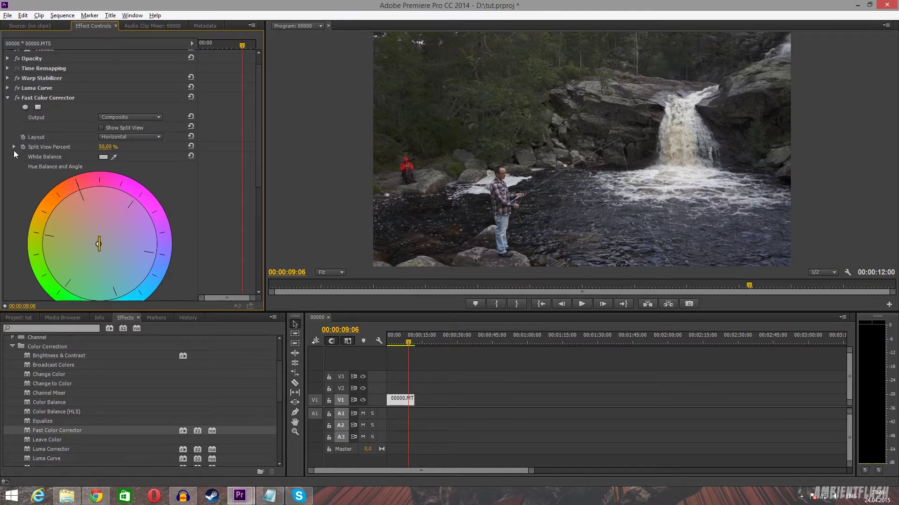
click(8, 97)
key(ctrl+s)
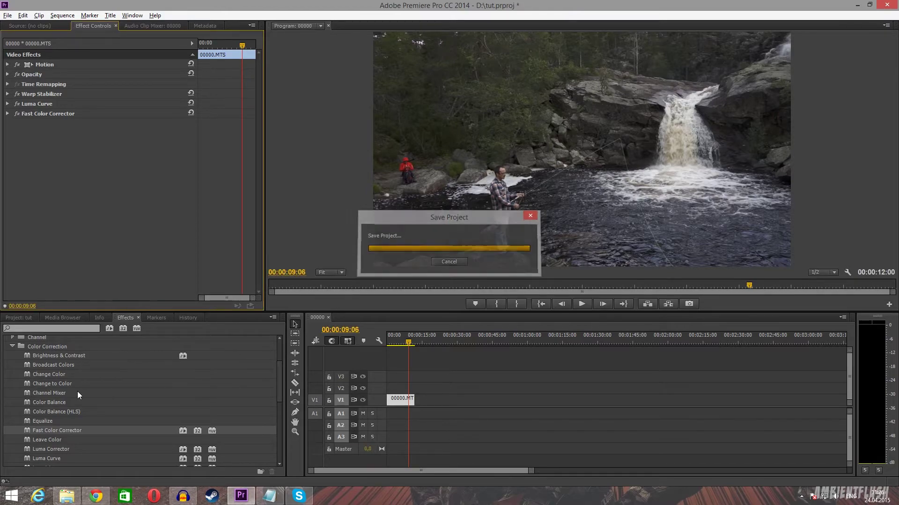
- Apply the RGB Curves effect to the 00000.MTS clip on V1
drag(280, 389, 277, 409)
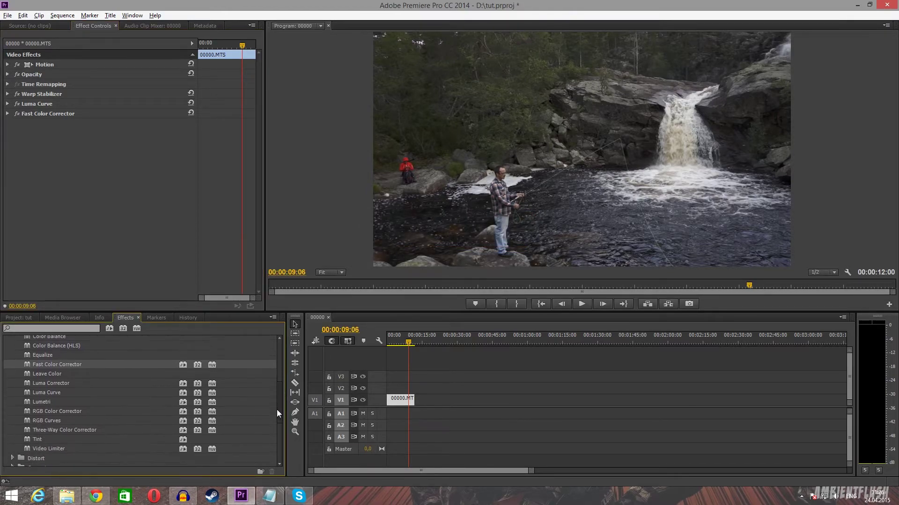
drag(47, 422, 393, 404)
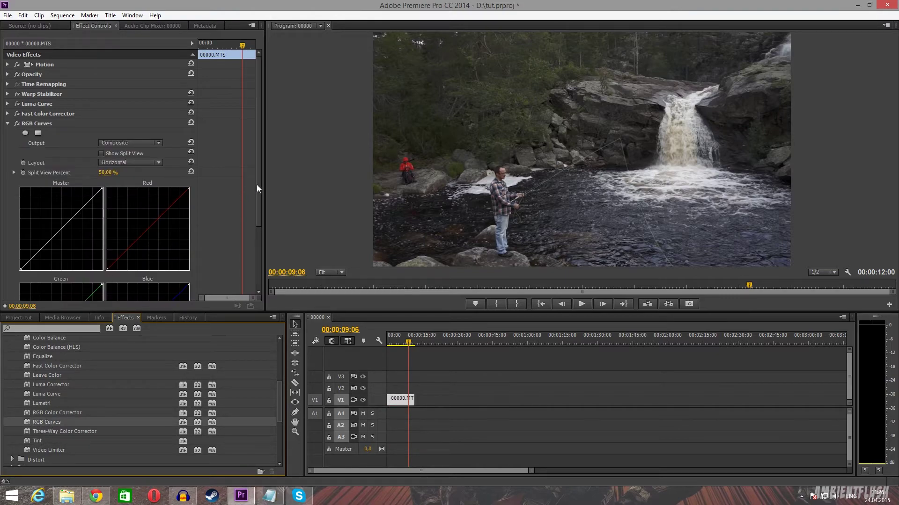
drag(260, 190, 262, 218)
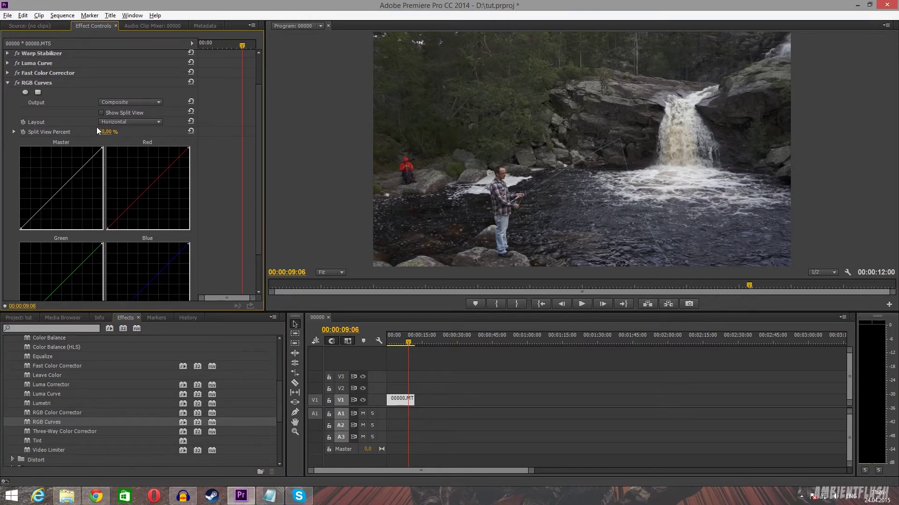
- Shape the RGB Curves Master curve into a contrast curve with three points, lifting the highlights and keeping the shadows dark
click(77, 171)
drag(51, 198, 47, 208)
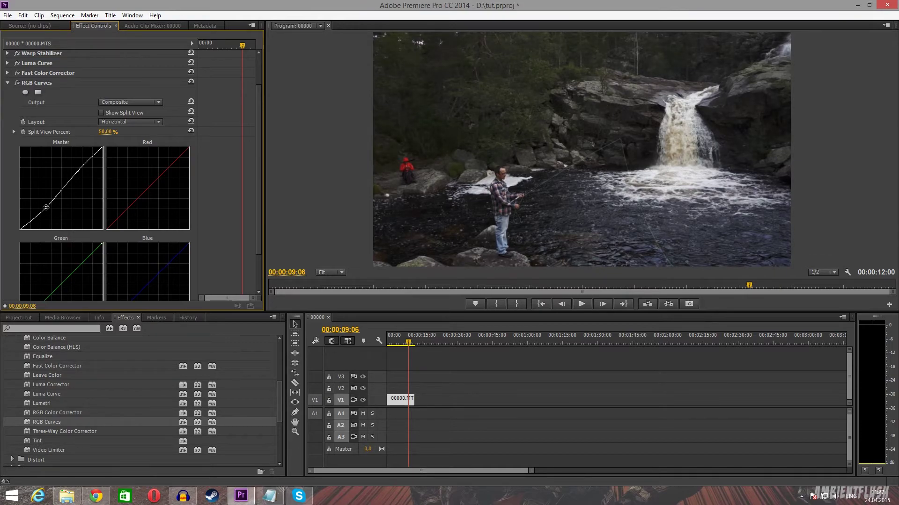
drag(78, 171, 75, 173)
drag(46, 207, 44, 206)
mouse_move(75, 173)
mouse_down()
mouse_move(75, 163)
mouse_move(67, 177)
mouse_move(72, 170)
mouse_up()
mouse_move(45, 206)
mouse_down()
mouse_move(48, 200)
mouse_move(37, 215)
mouse_move(51, 194)
mouse_up()
click(35, 217)
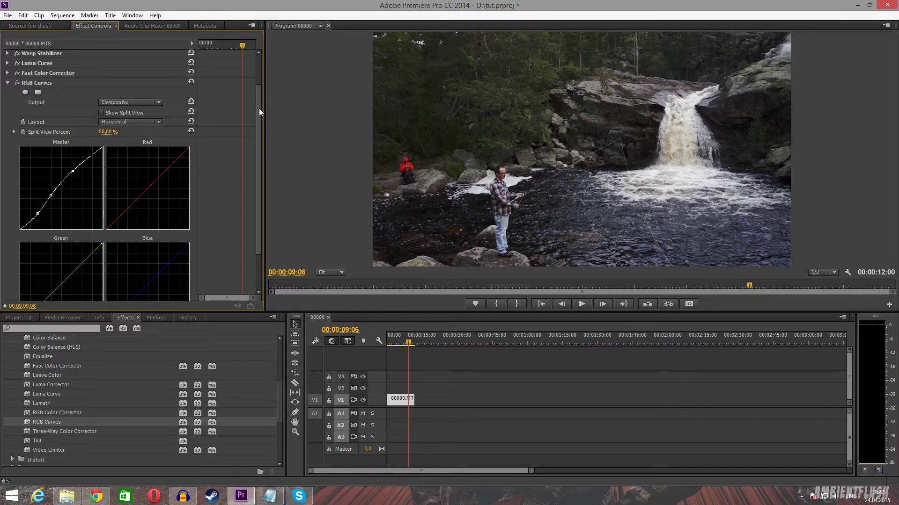
- Try adjusting the highlight end point of the Red curve in RGB Curves
drag(259, 108, 248, 153)
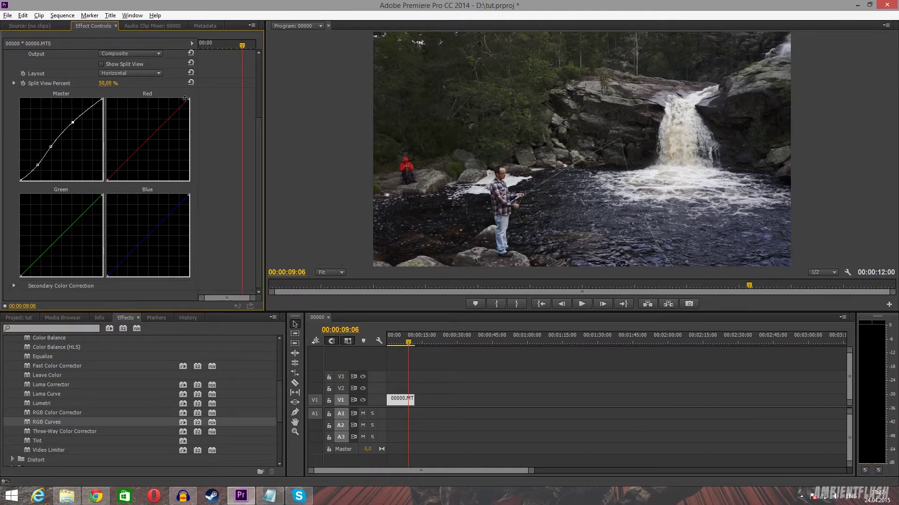
drag(189, 99, 238, 90)
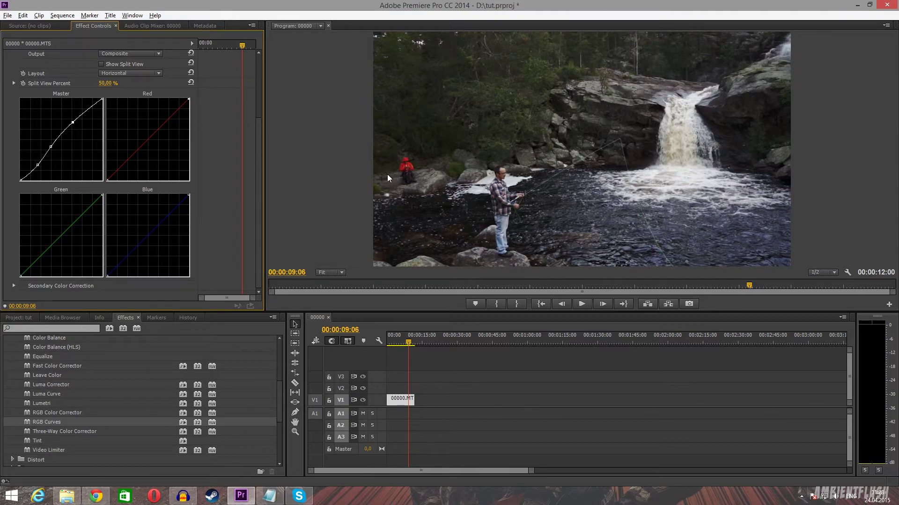
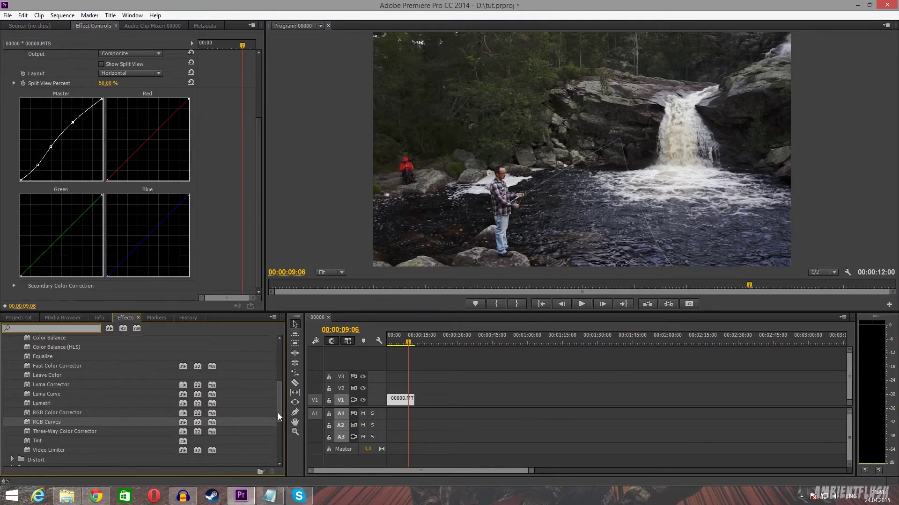
- Toggle RGB Curves, Fast Color Corrector and Luma Curve off and on to compare the grading, and collapse RGB Curves
drag(278, 413, 269, 364)
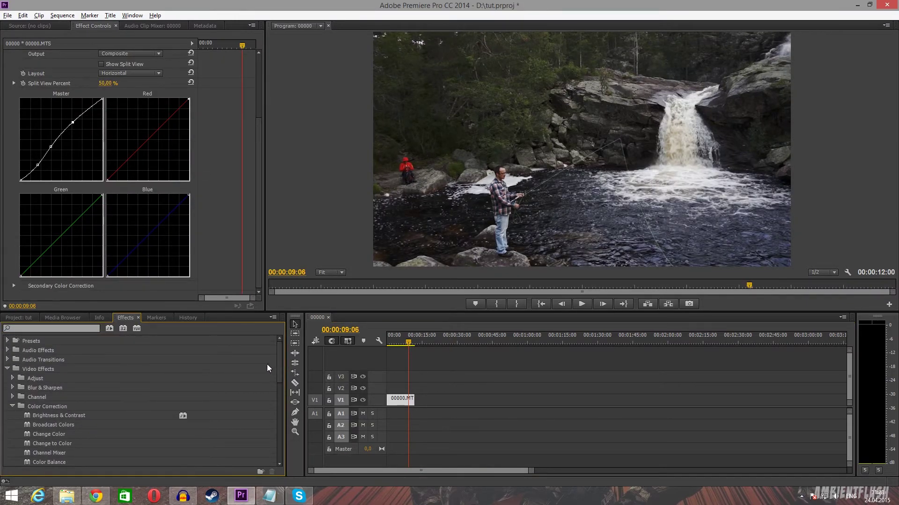
drag(255, 175, 248, 113)
click(17, 123)
click(16, 113)
click(17, 104)
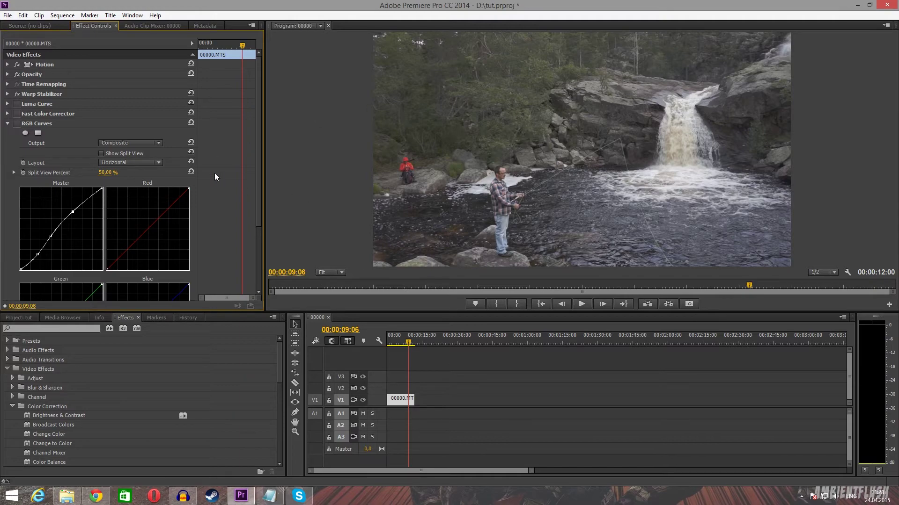
click(17, 104)
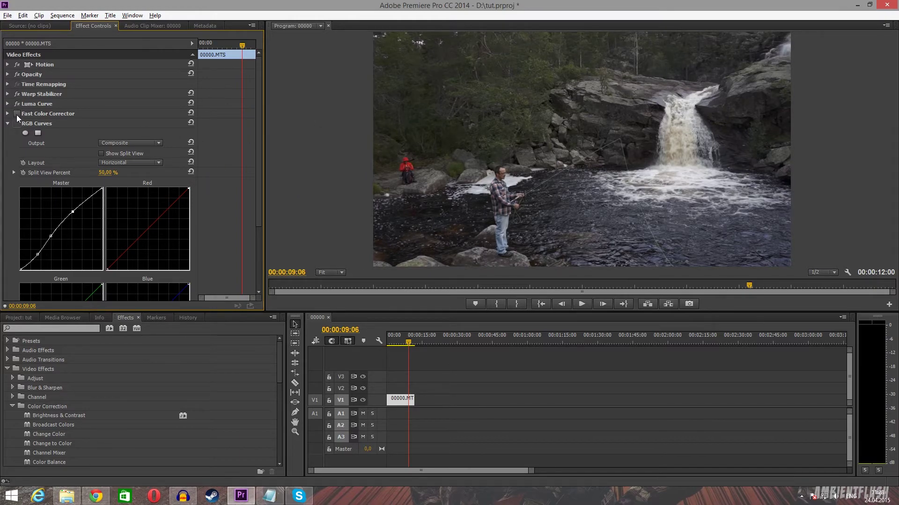
click(16, 124)
scroll(257, 207, down, 1)
scroll(257, 207, up, 1)
click(8, 123)
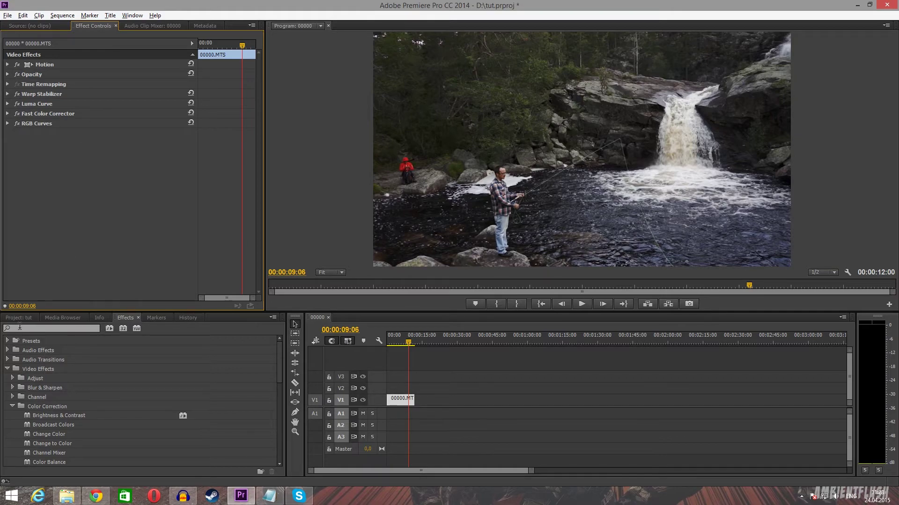
- Set the Program monitor's zoom to 100% and bring the fisherman into view
click(330, 273)
click(340, 340)
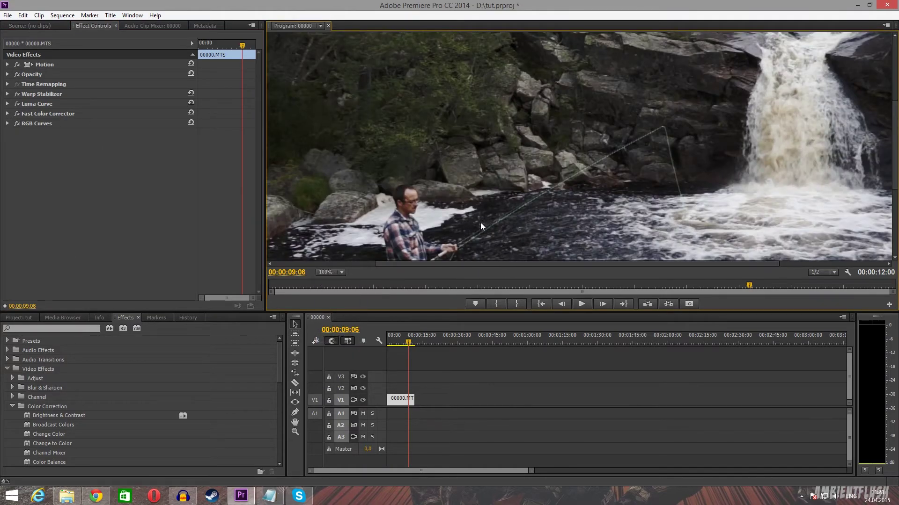
click(895, 196)
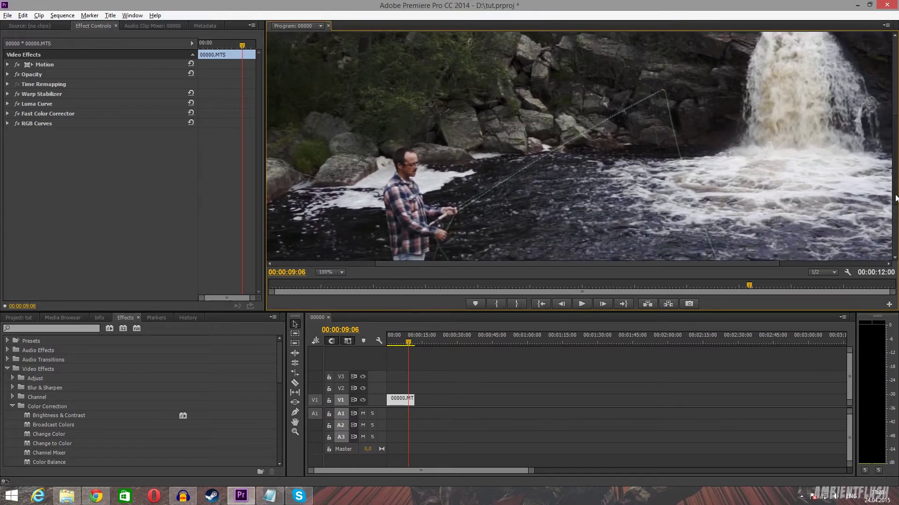
click(896, 196)
- Apply the Unsharp Mask effect from Blur & Sharpen to the 00000.MTS clip on V1
click(51, 328)
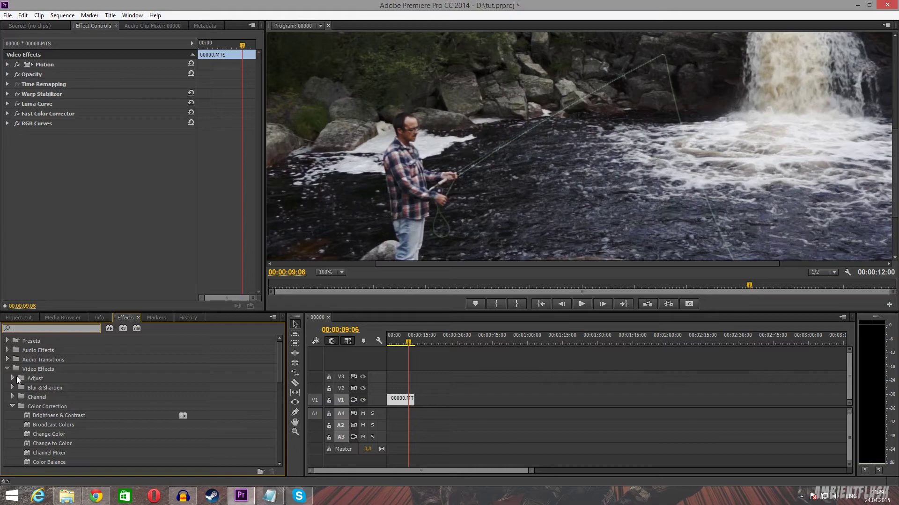
double_click(47, 388)
scroll(58, 425, down, 1)
scroll(58, 425, down, 3)
drag(58, 426, 404, 402)
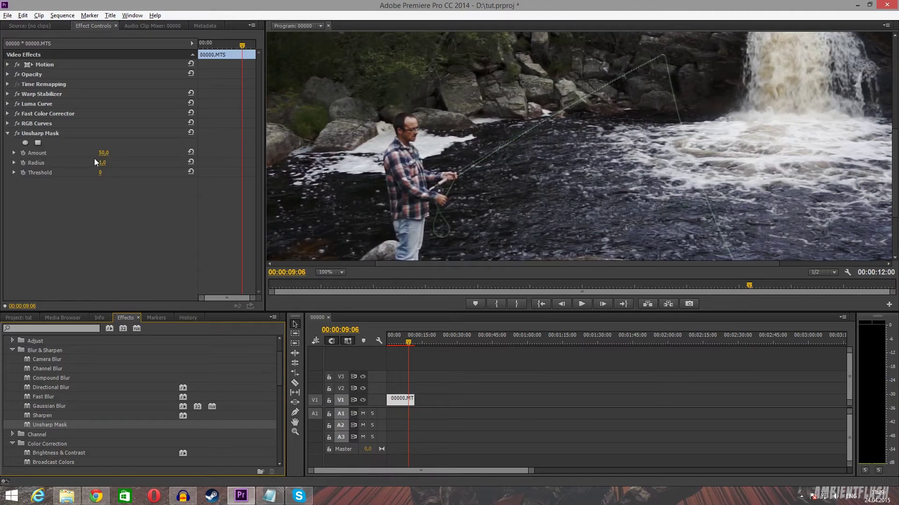
- Expand the Unsharp Mask sliders, try several Radius values, and set Radius to 1.2 and Threshold to 1
click(14, 153)
click(14, 179)
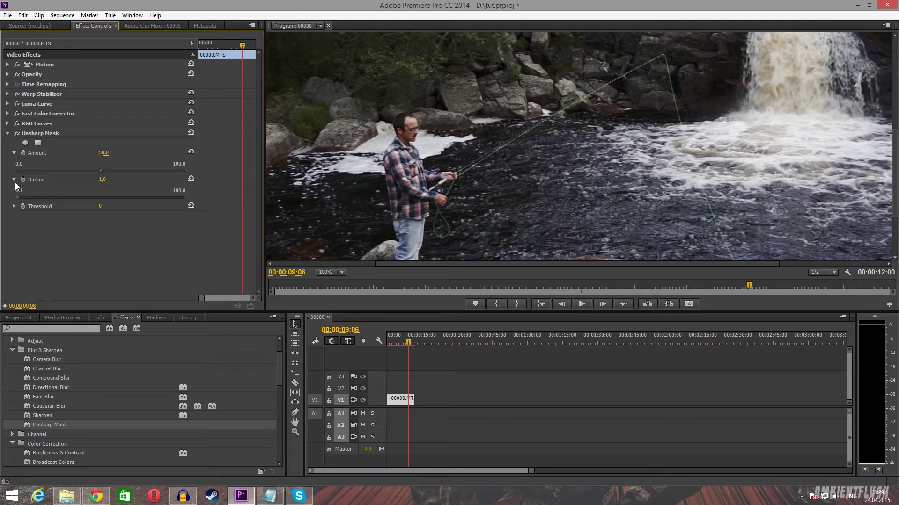
click(14, 206)
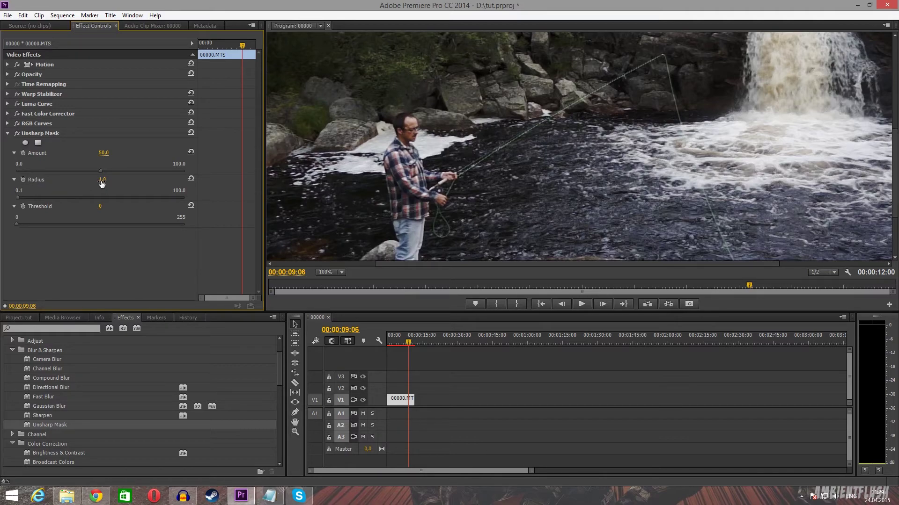
mouse_move(102, 180)
mouse_down()
mouse_move(111, 180)
mouse_move(97, 180)
mouse_up()
mouse_move(102, 179)
mouse_down()
mouse_move(118, 179)
mouse_move(103, 179)
mouse_up()
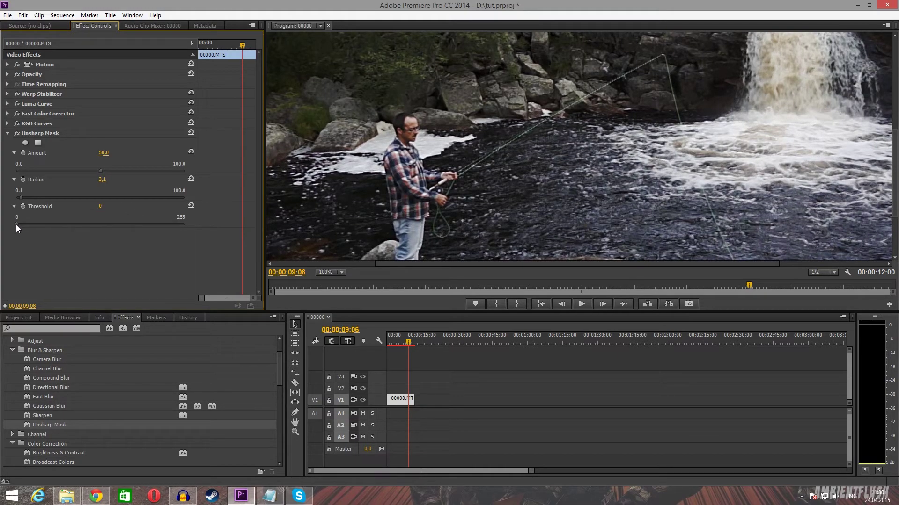
drag(15, 224, 23, 227)
drag(102, 180, 88, 180)
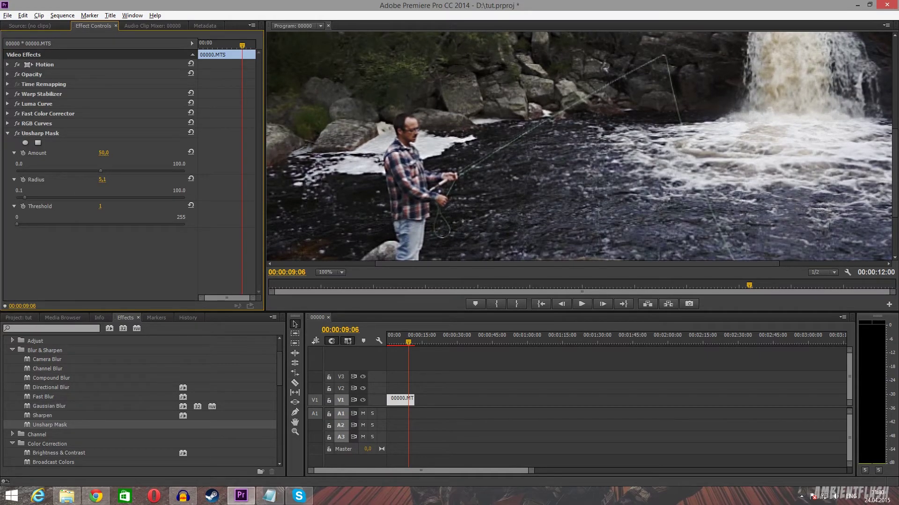
drag(24, 197, 19, 201)
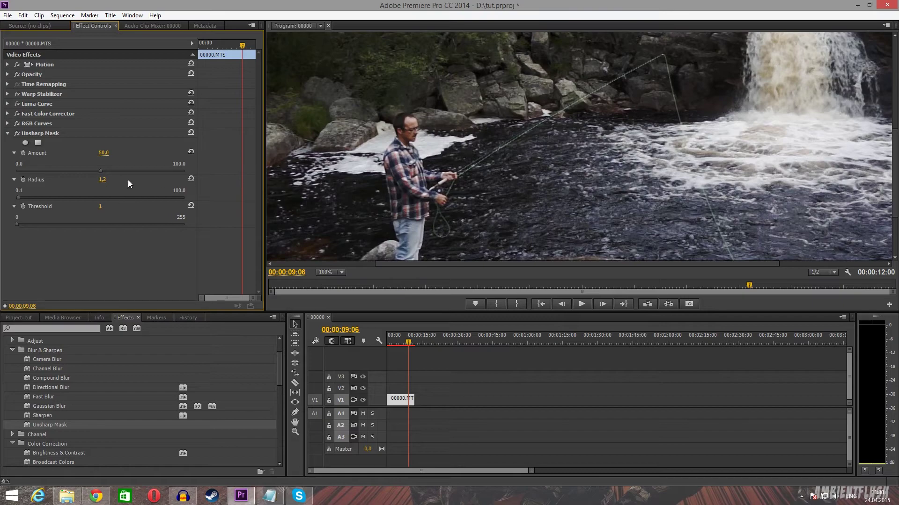
- Try different Unsharp Mask Amount values, settle on 49.6, and toggle the effect off and on to compare the sharpness
mouse_move(104, 152)
mouse_down()
mouse_move(117, 153)
mouse_move(89, 153)
mouse_up()
drag(102, 153, 49, 167)
click(103, 152)
text(50)
key(Return)
click(18, 133)
click(18, 133)
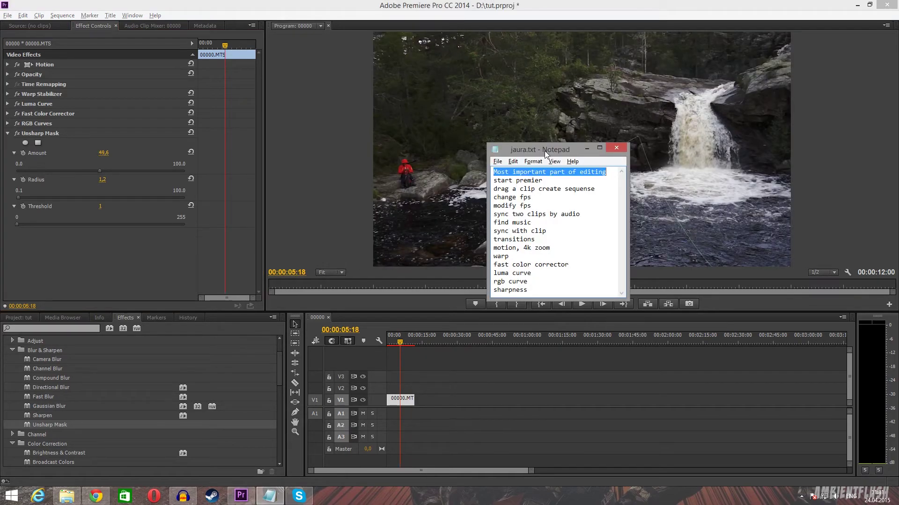
- Check the editing notes in jaura.txt, view the YouTube audio library in Chrome, and return to the Premiere Pro project
drag(544, 151, 572, 153)
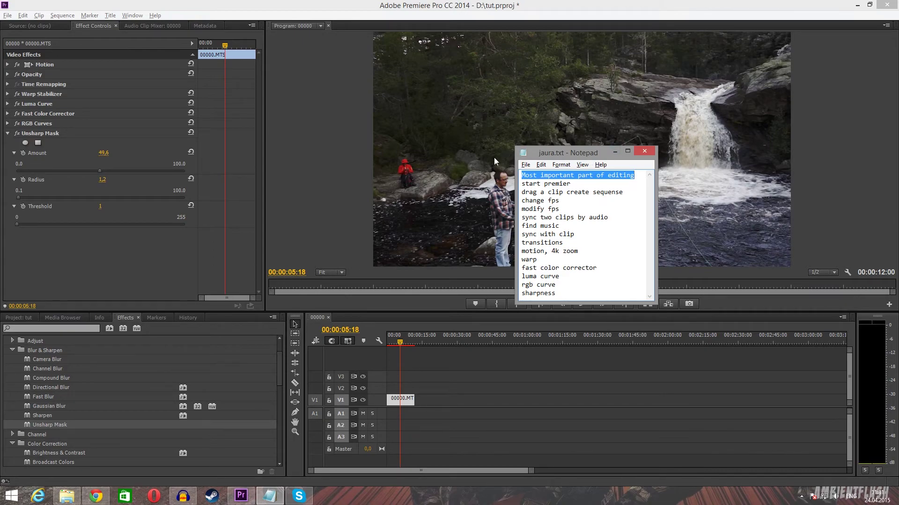
click(19, 318)
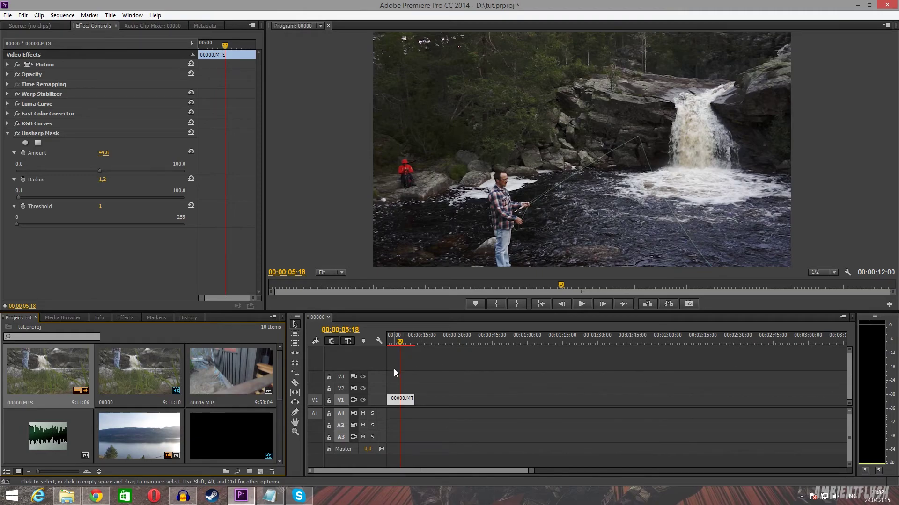
click(96, 496)
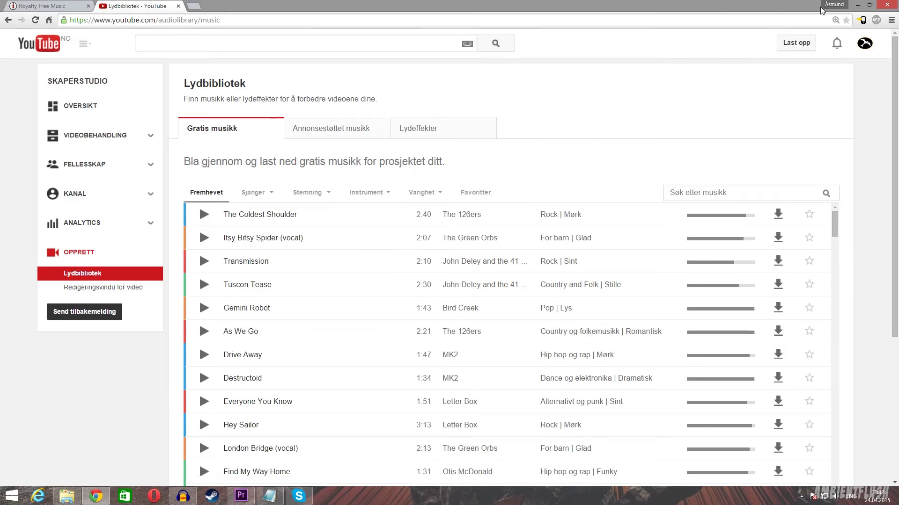
key(alt+Tab)
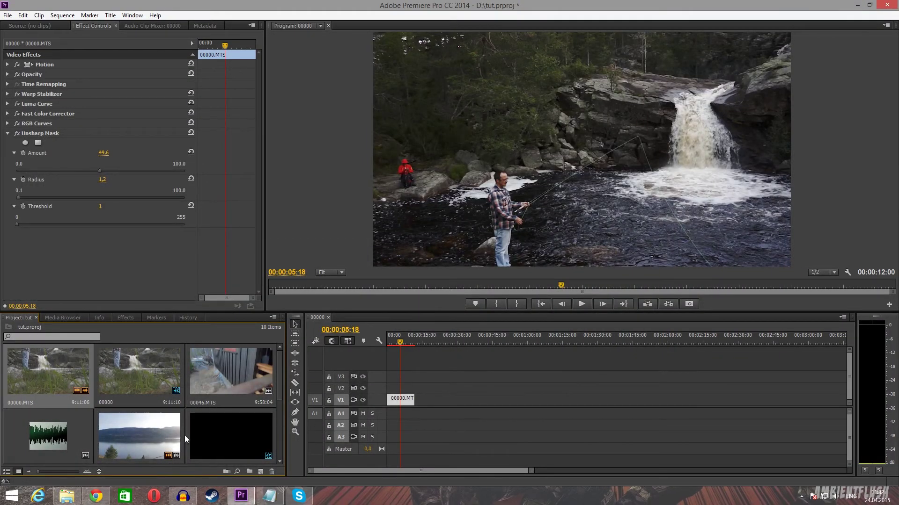
- Place the music clip from the project on track A3 at the start of the sequence
drag(55, 439, 376, 458)
scroll(414, 450, down, 1)
scroll(414, 451, up, 1)
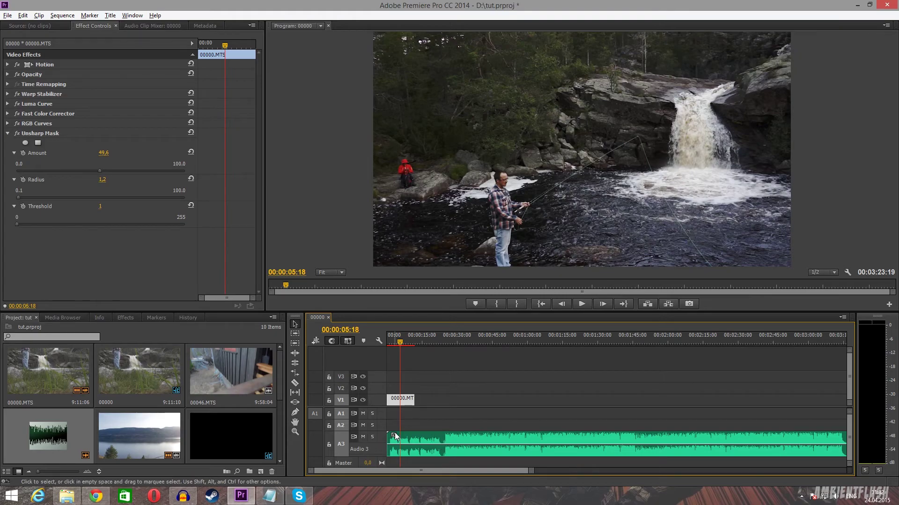
- Trim the end of the 00000.MTS clip on V1 back to 00:00:10:12
drag(400, 342, 411, 343)
drag(414, 399, 410, 399)
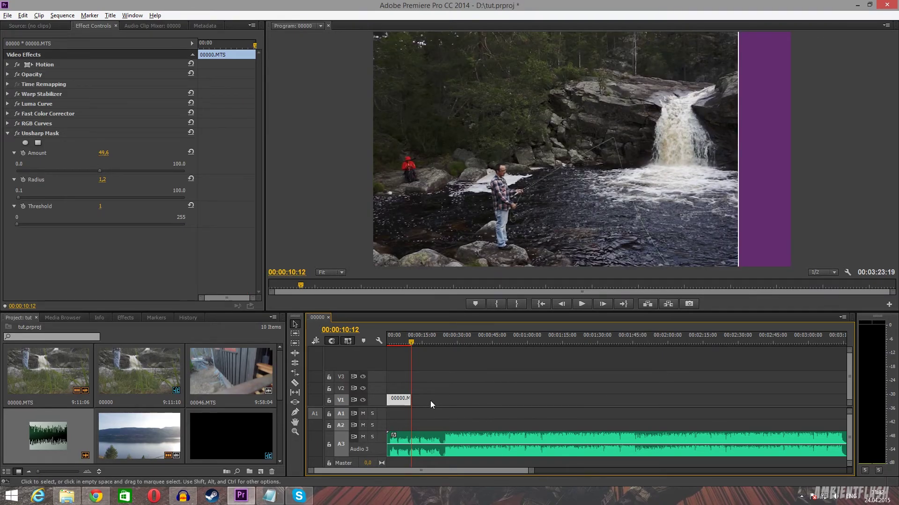
click(280, 371)
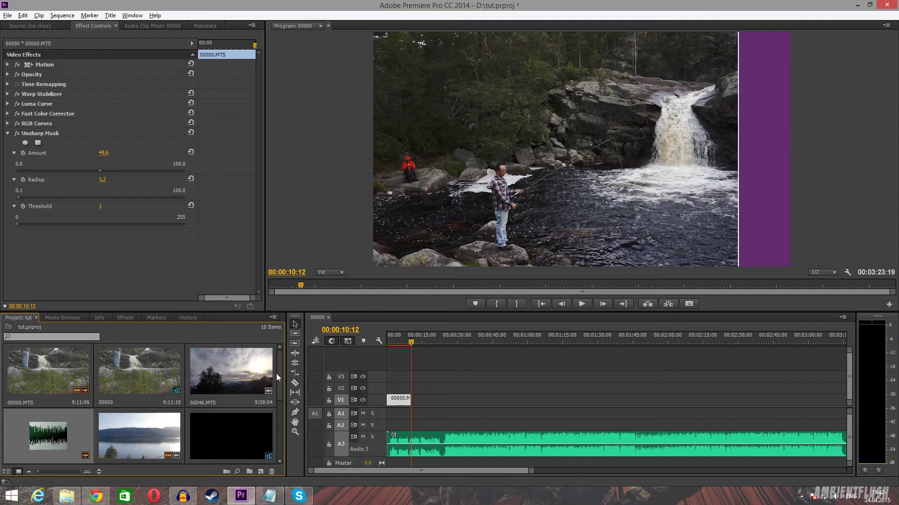
mouse_move(281, 372)
mouse_down()
mouse_move(285, 411)
mouse_move(283, 364)
mouse_up()
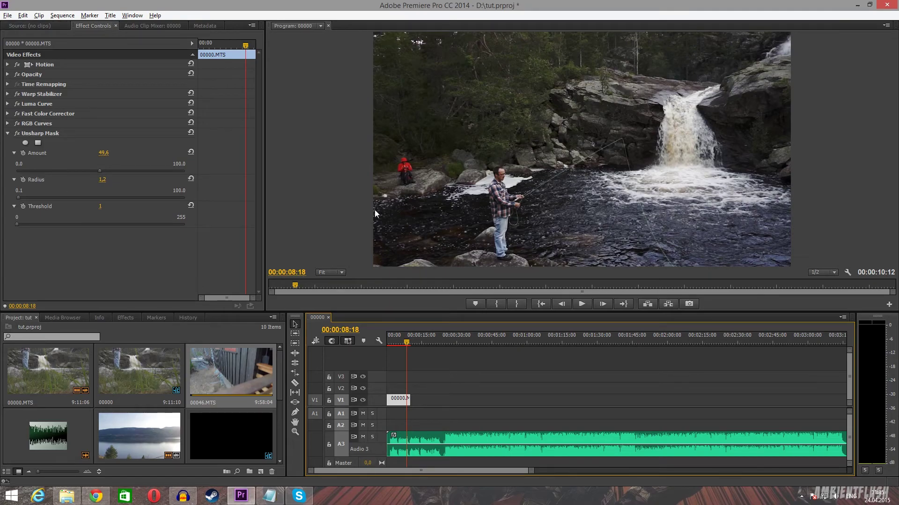
- Open the media export settings for sequence 00000
click(8, 15)
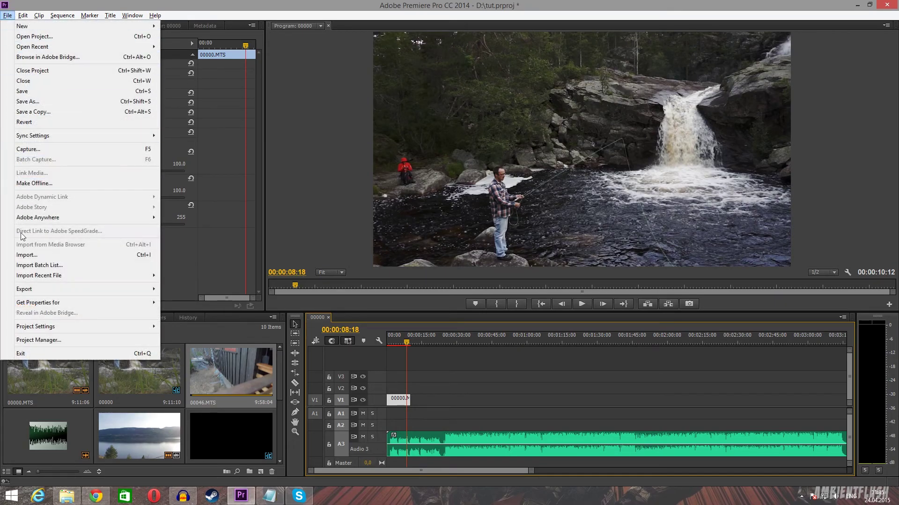
mouse_move(31, 290)
click(217, 293)
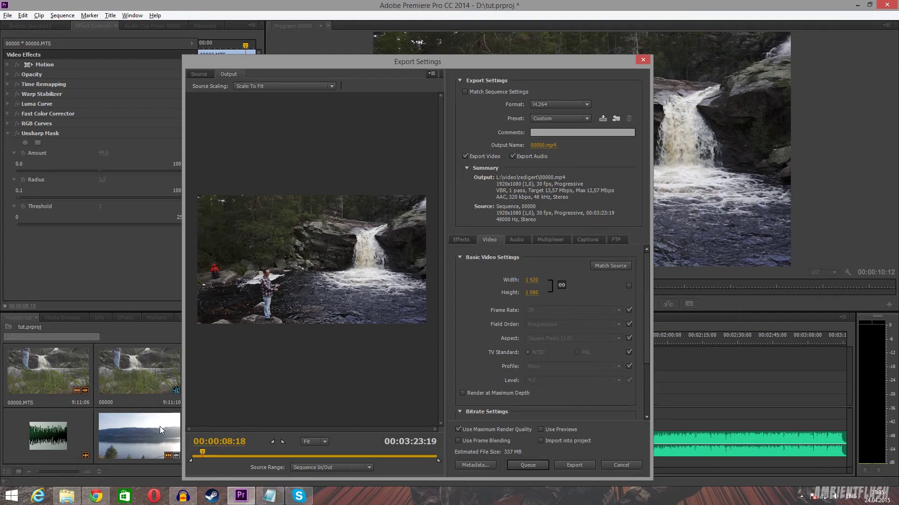
- Shorten the export range to a duration of 00:00:10:07 and match the video settings to the source, except for the frame size
mouse_move(202, 452)
mouse_down()
mouse_move(226, 453)
mouse_move(203, 453)
mouse_up()
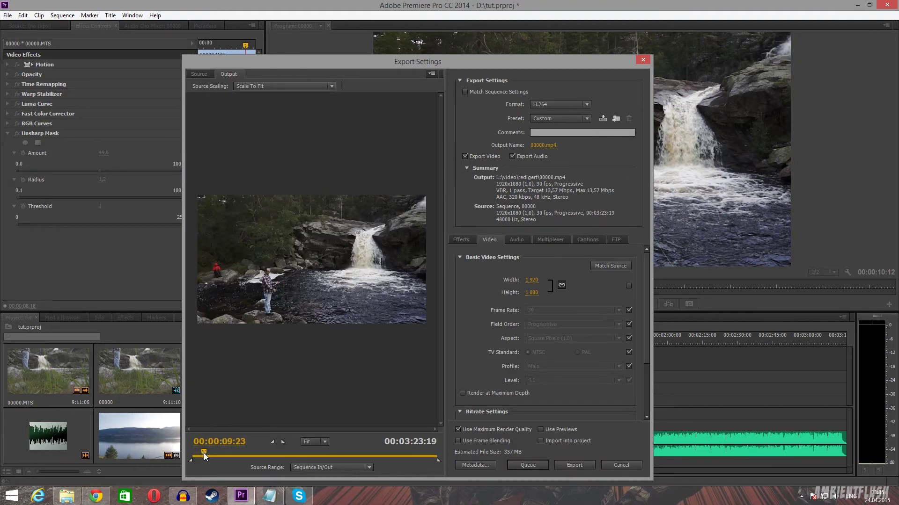
drag(438, 462, 201, 457)
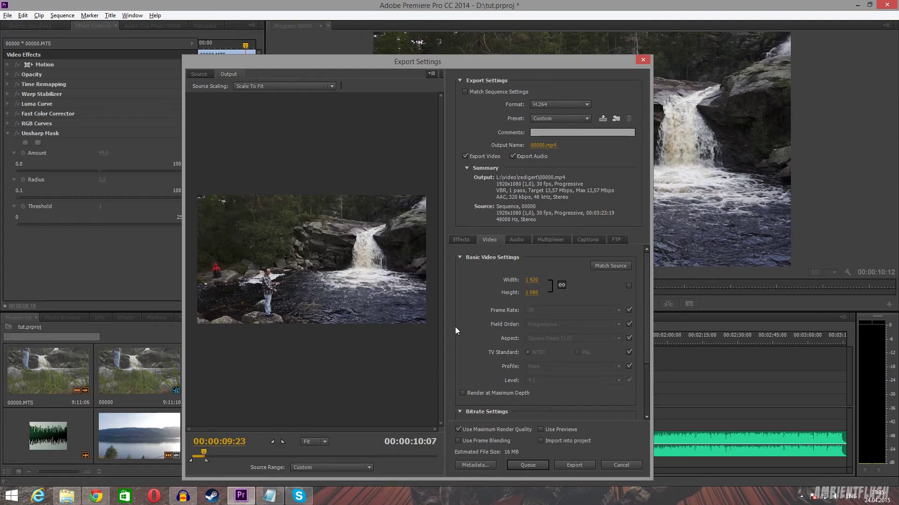
click(609, 266)
drag(650, 304, 639, 282)
drag(647, 301, 646, 330)
scroll(646, 331, up, 3)
click(629, 285)
scroll(644, 327, down, 3)
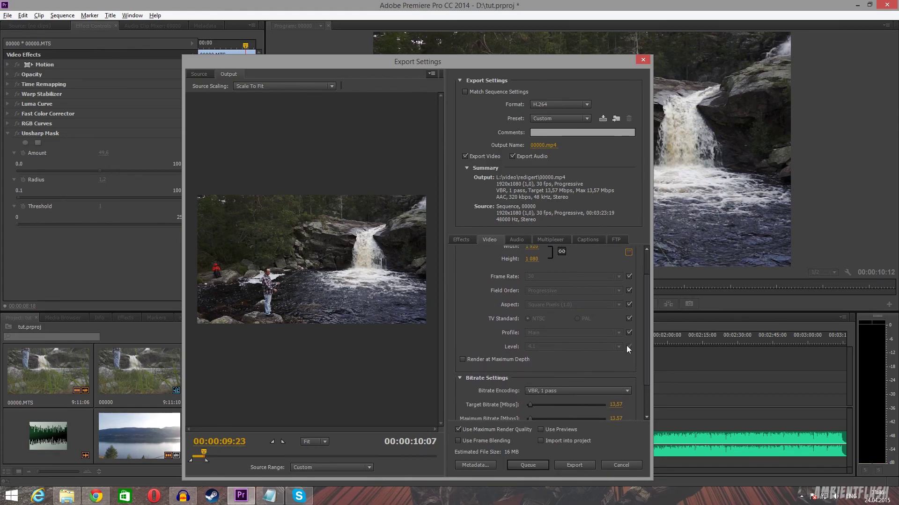
- Unlink profile and level from the source, keeping the Main profile and setting the level to 5.0
click(629, 332)
click(544, 333)
click(546, 354)
click(629, 347)
click(550, 347)
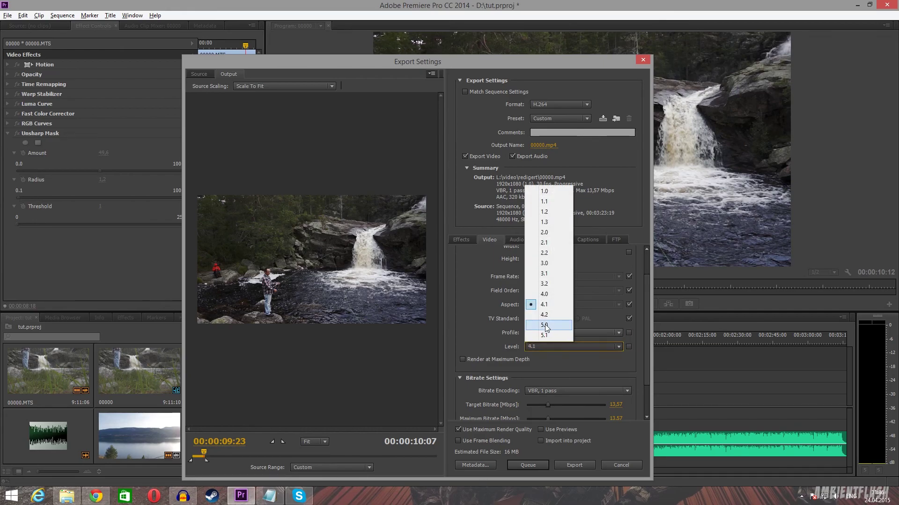
click(544, 324)
- Set the target bitrate to 80 Mbps and keep the bitrate encoding at VBR, 1 pass
drag(644, 341, 641, 393)
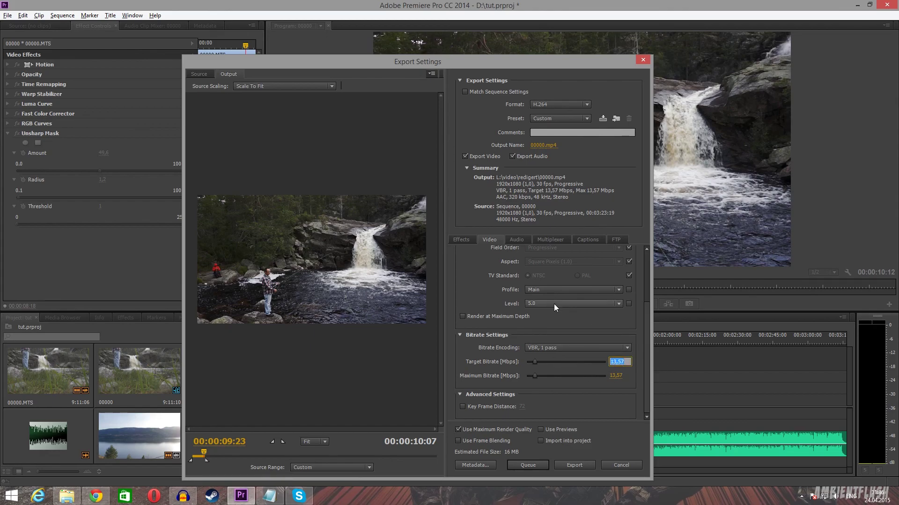
text(80)
key(Return)
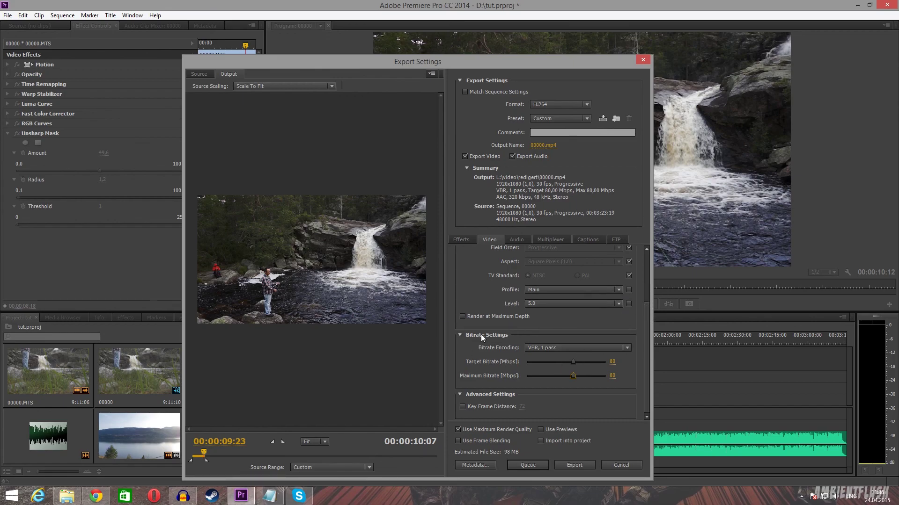
click(553, 347)
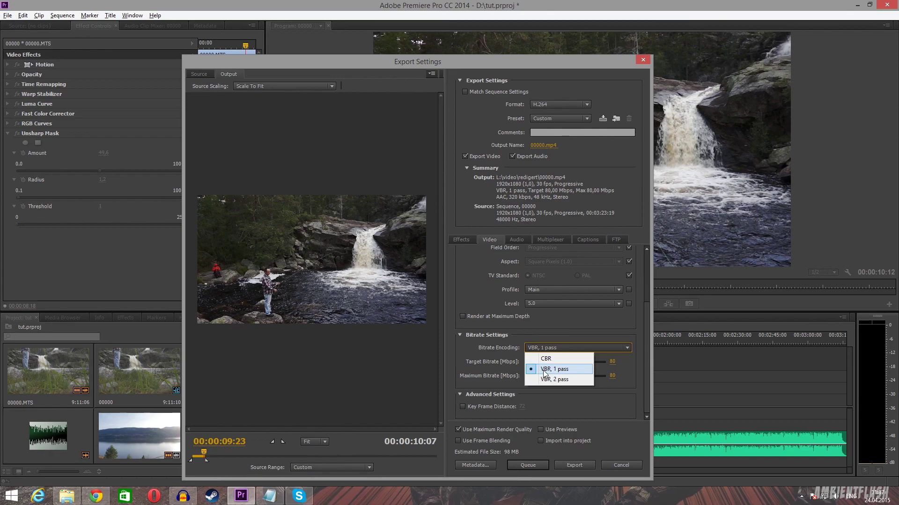
click(554, 369)
- Try to export the sequence and view the save location of the output file 00000.mp4
key(Return)
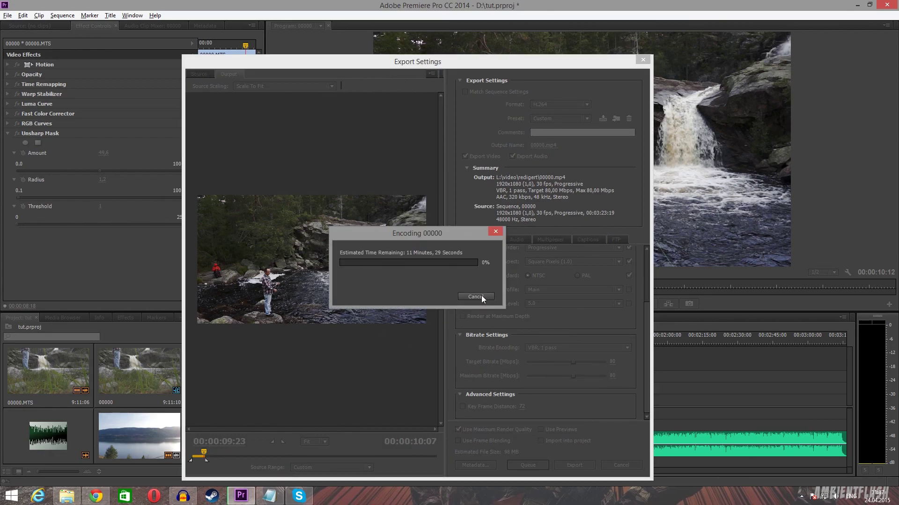
key(Escape)
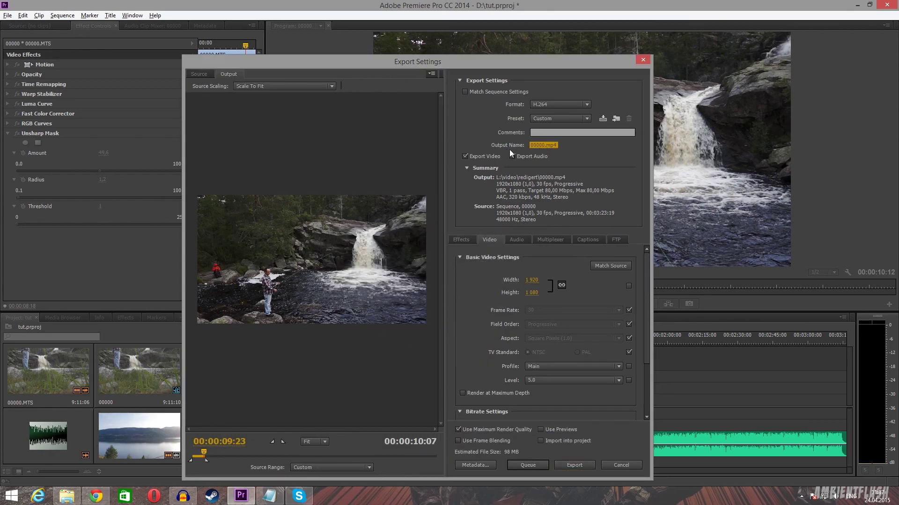
click(543, 145)
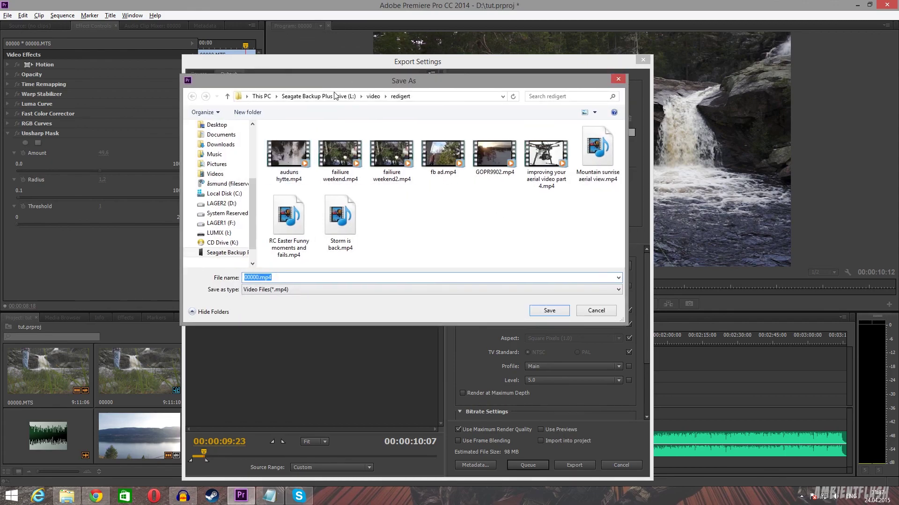
click(595, 311)
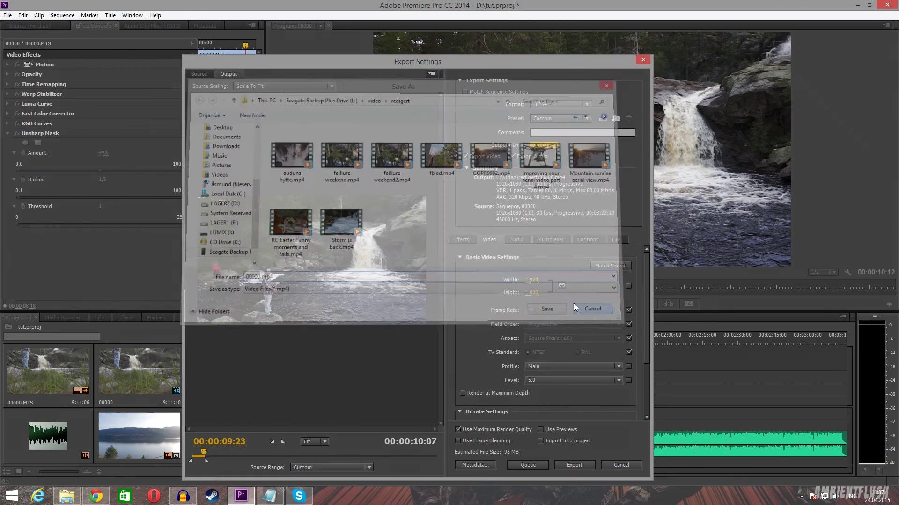
click(574, 466)
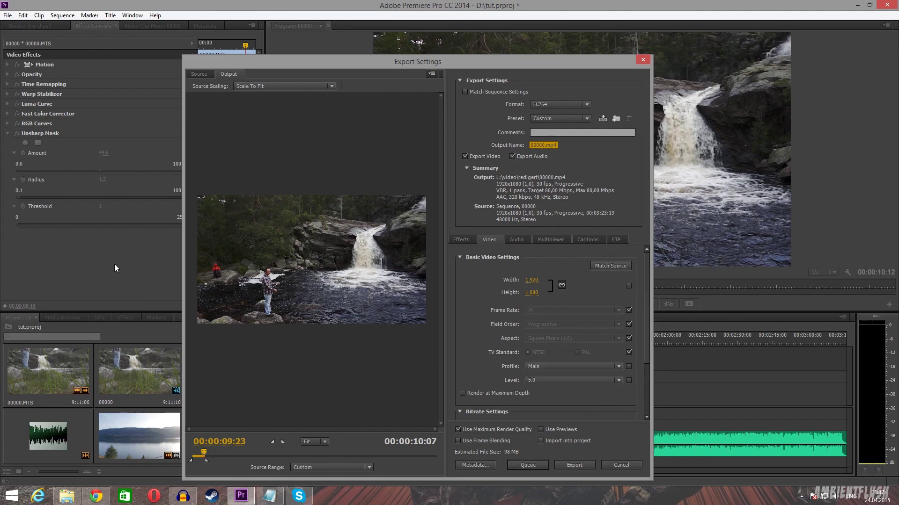